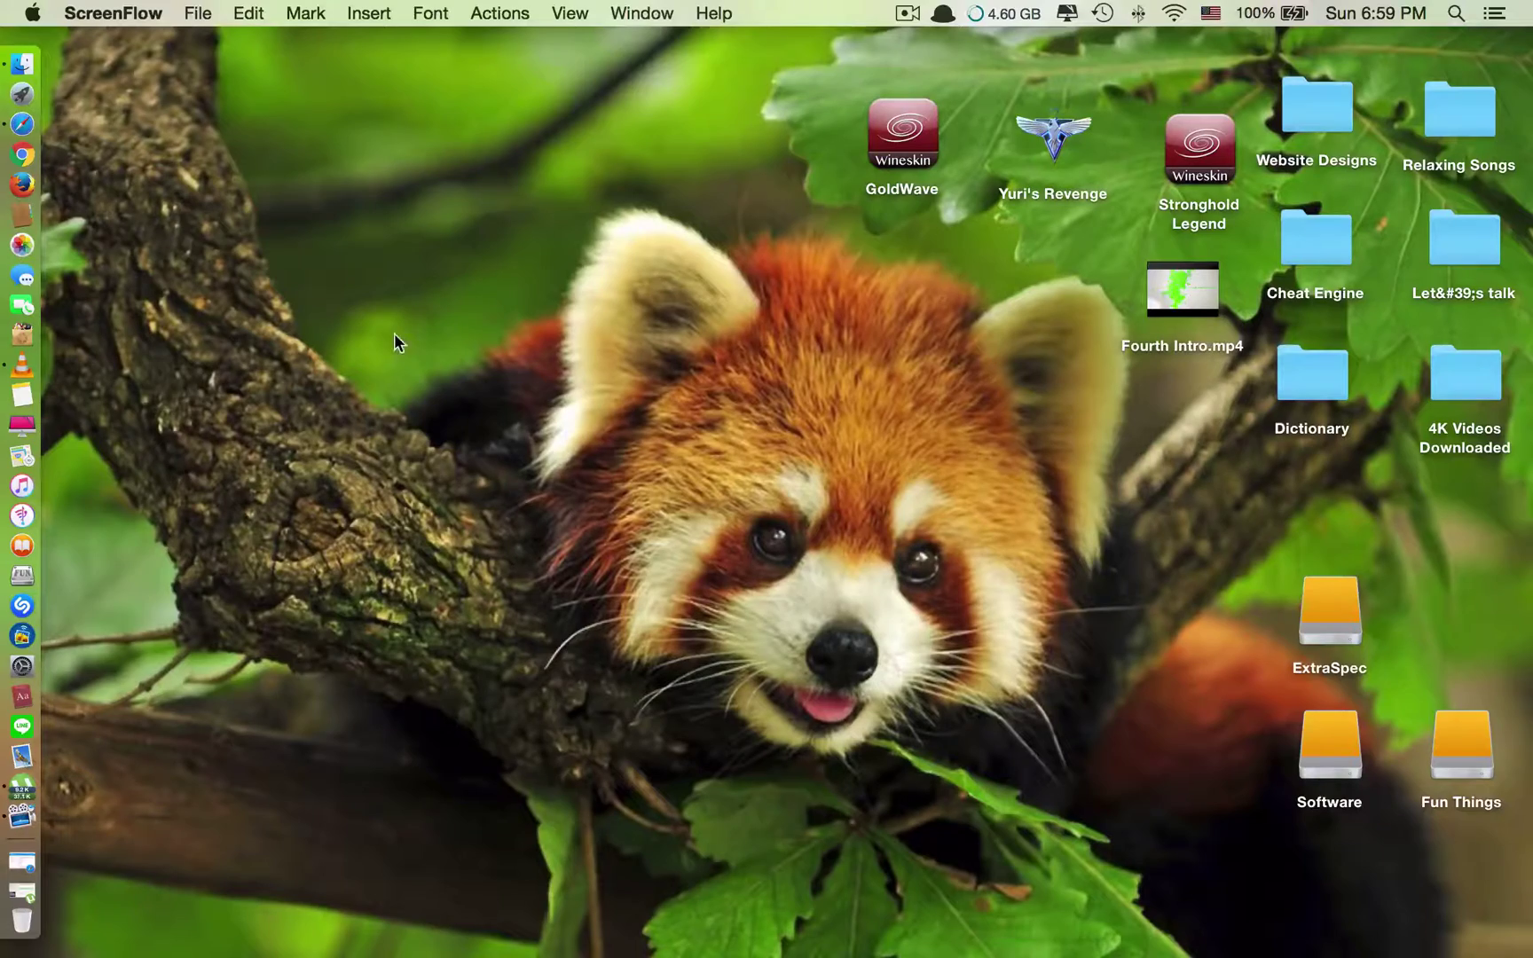
Switch to Safari, close the duplicate Connectify support tab and load google.com.kh
click(24, 126)
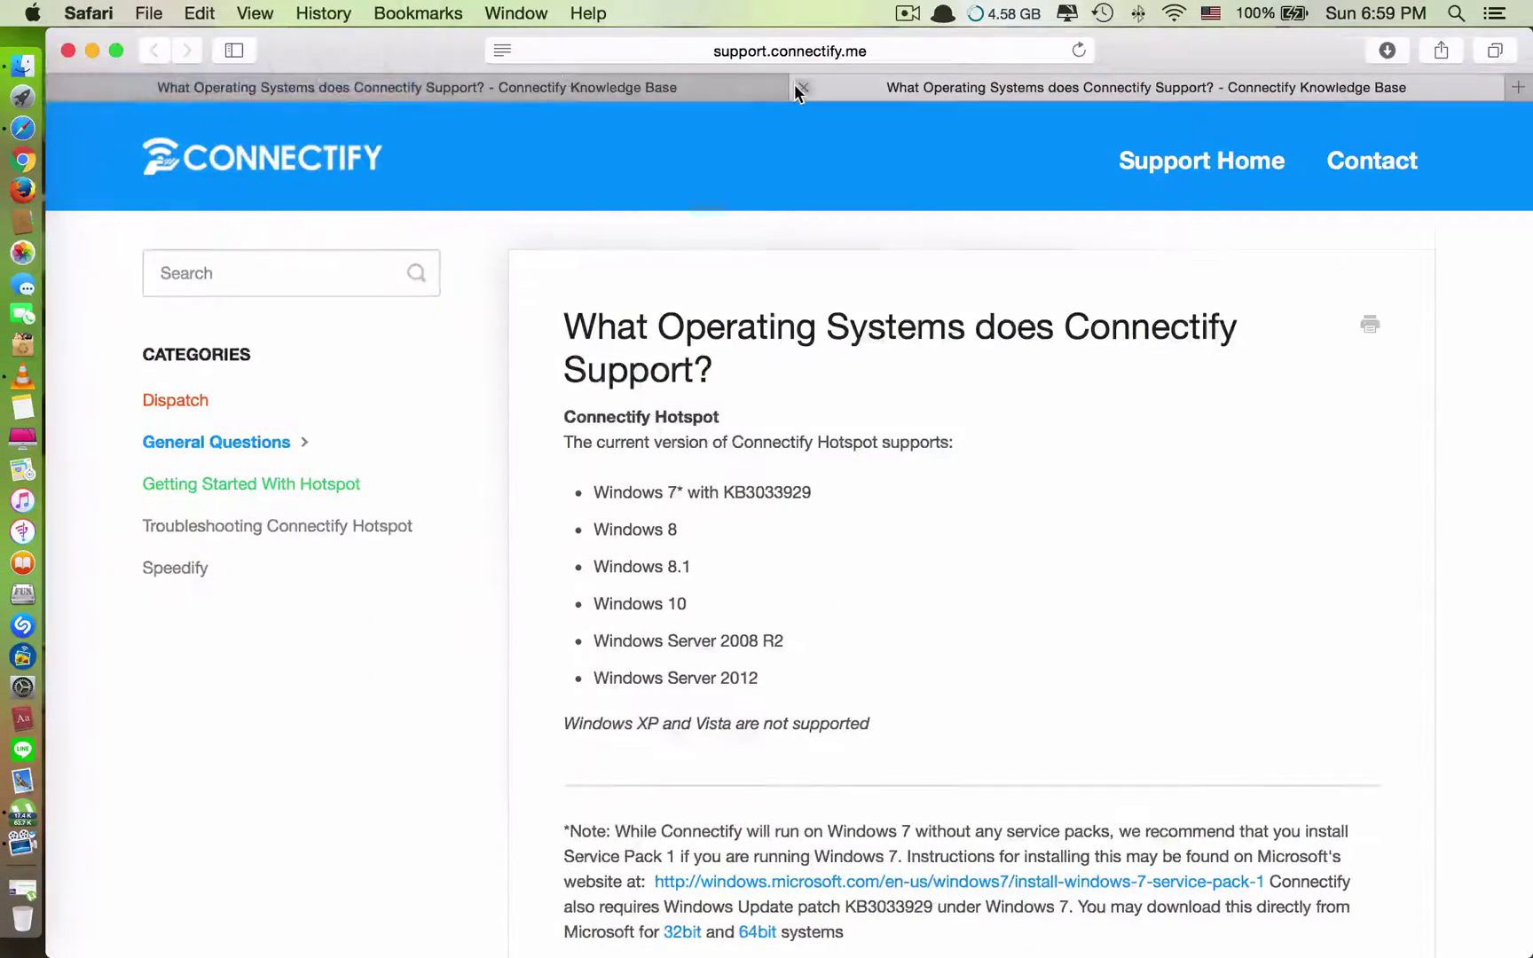
click(796, 87)
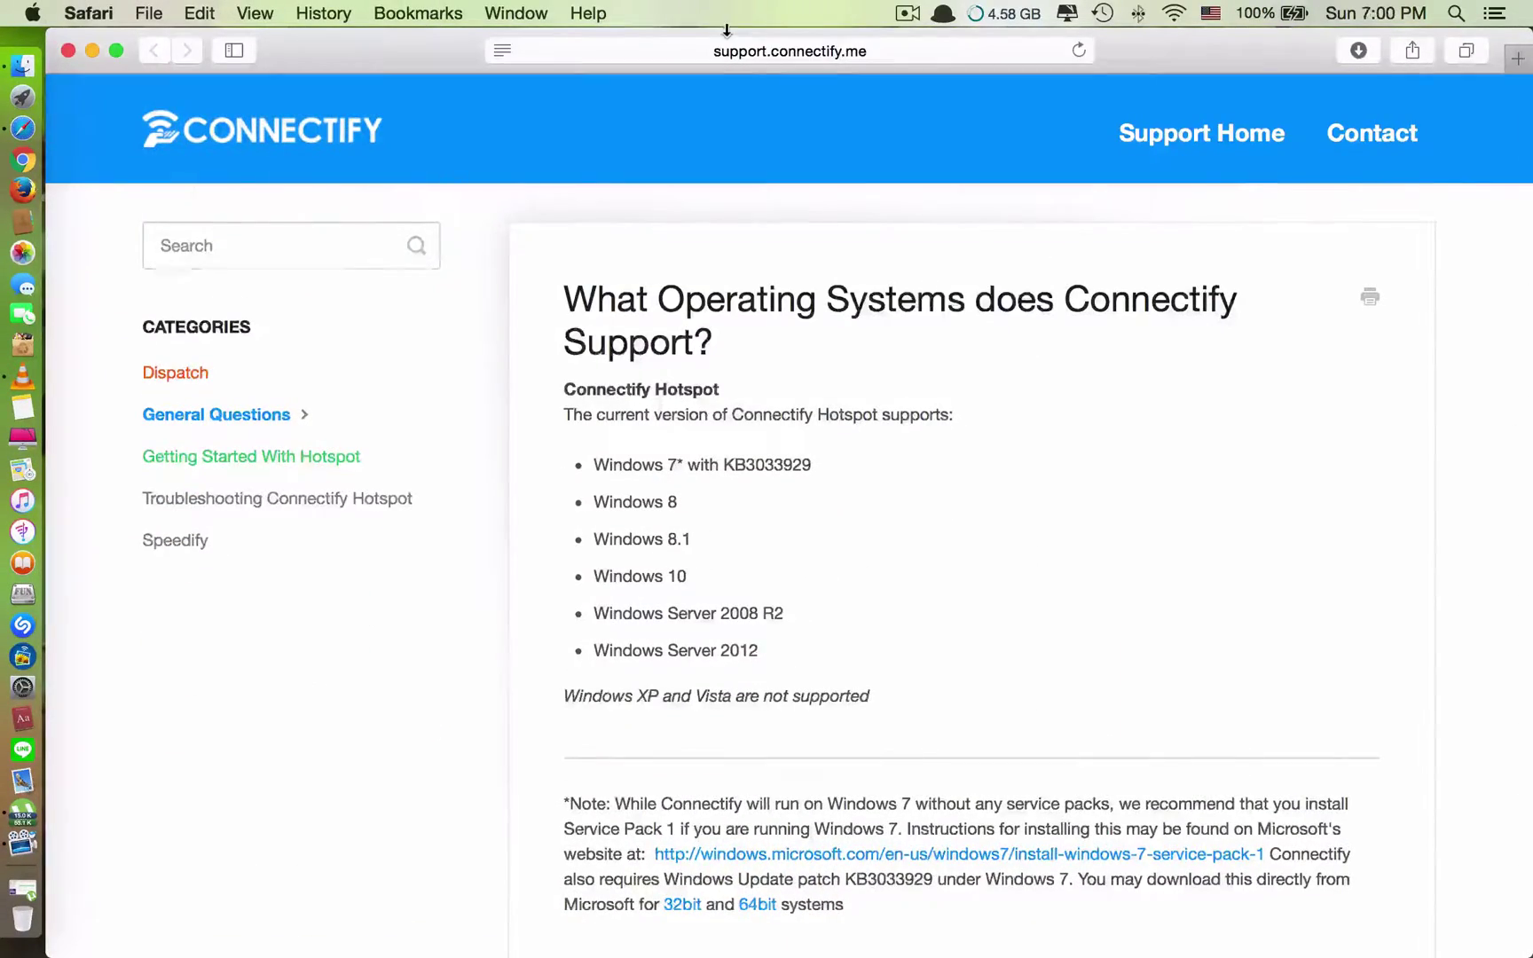
click(734, 44)
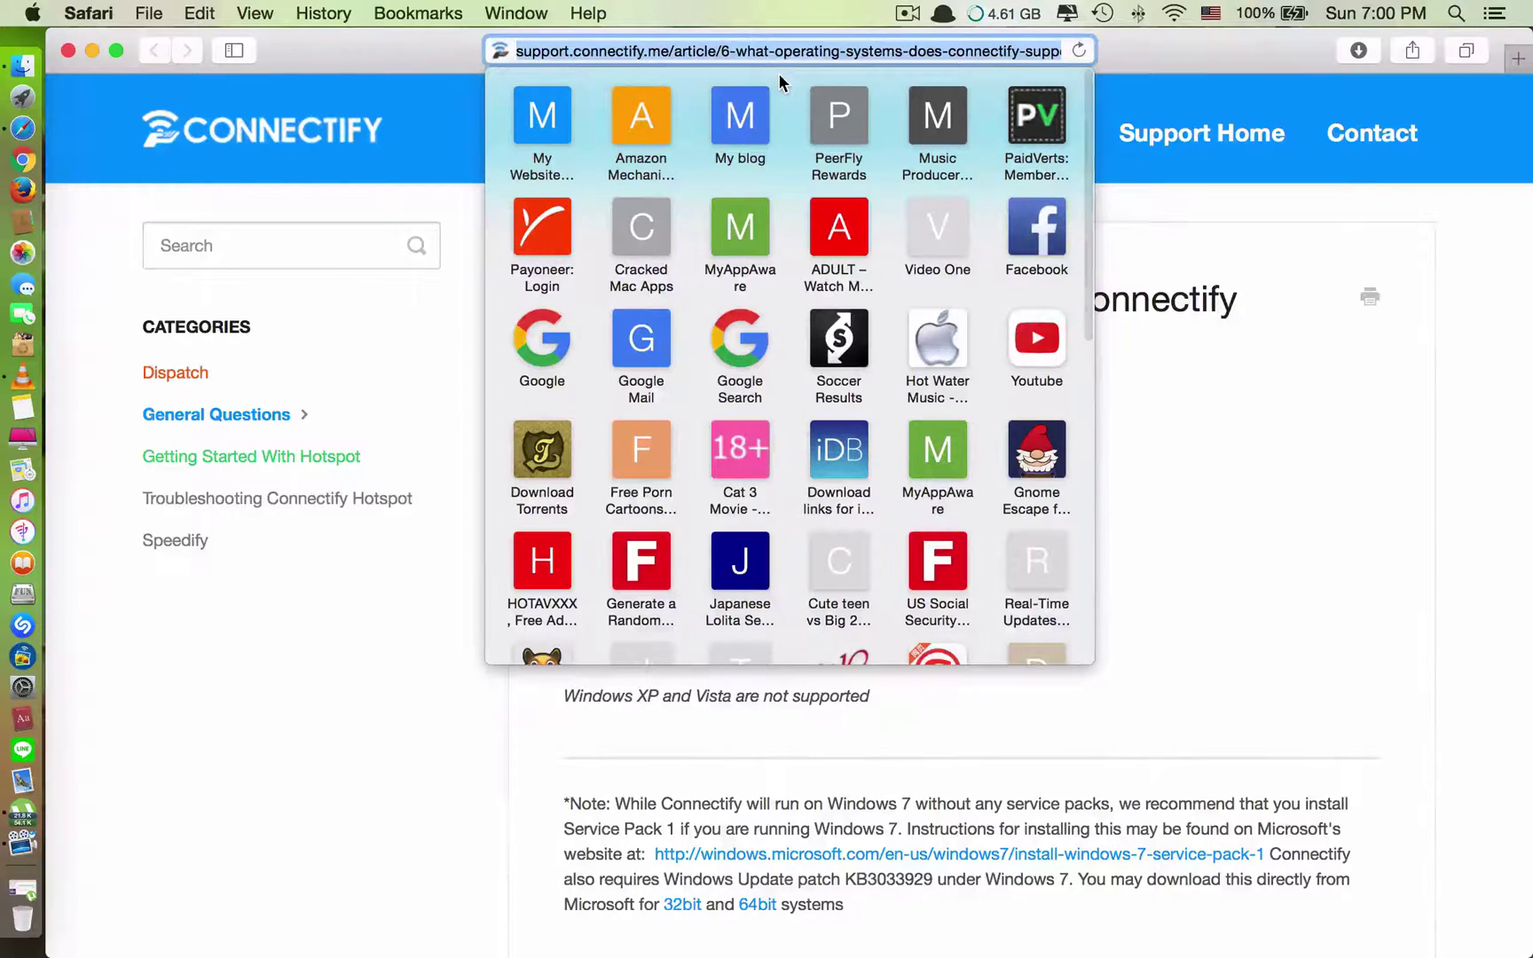
text(goo)
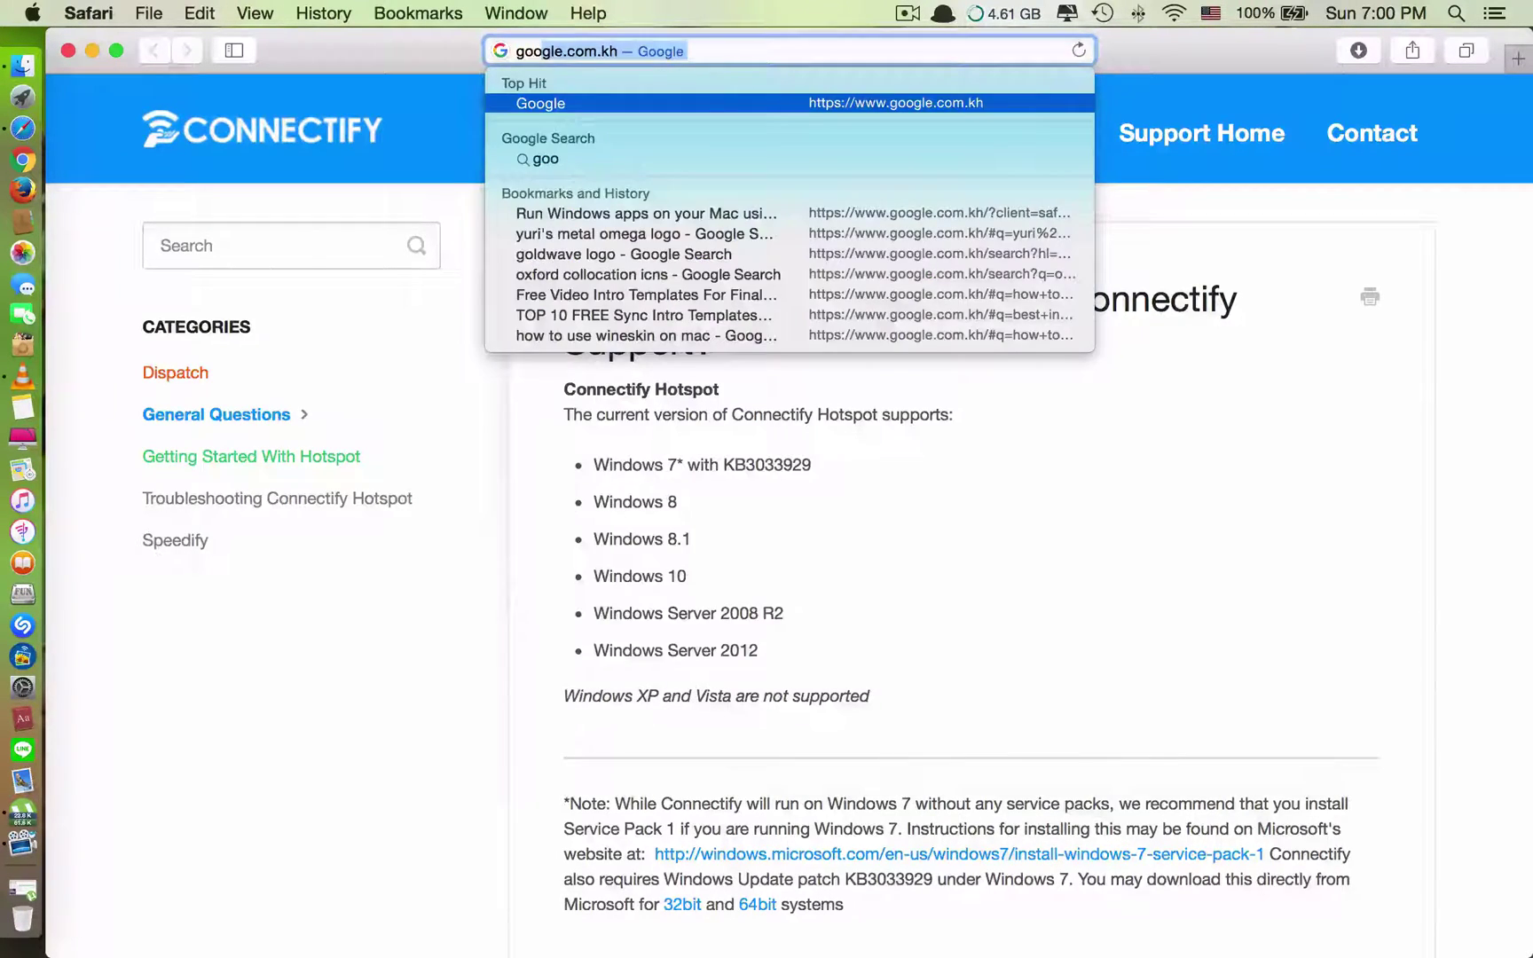
key(Return)
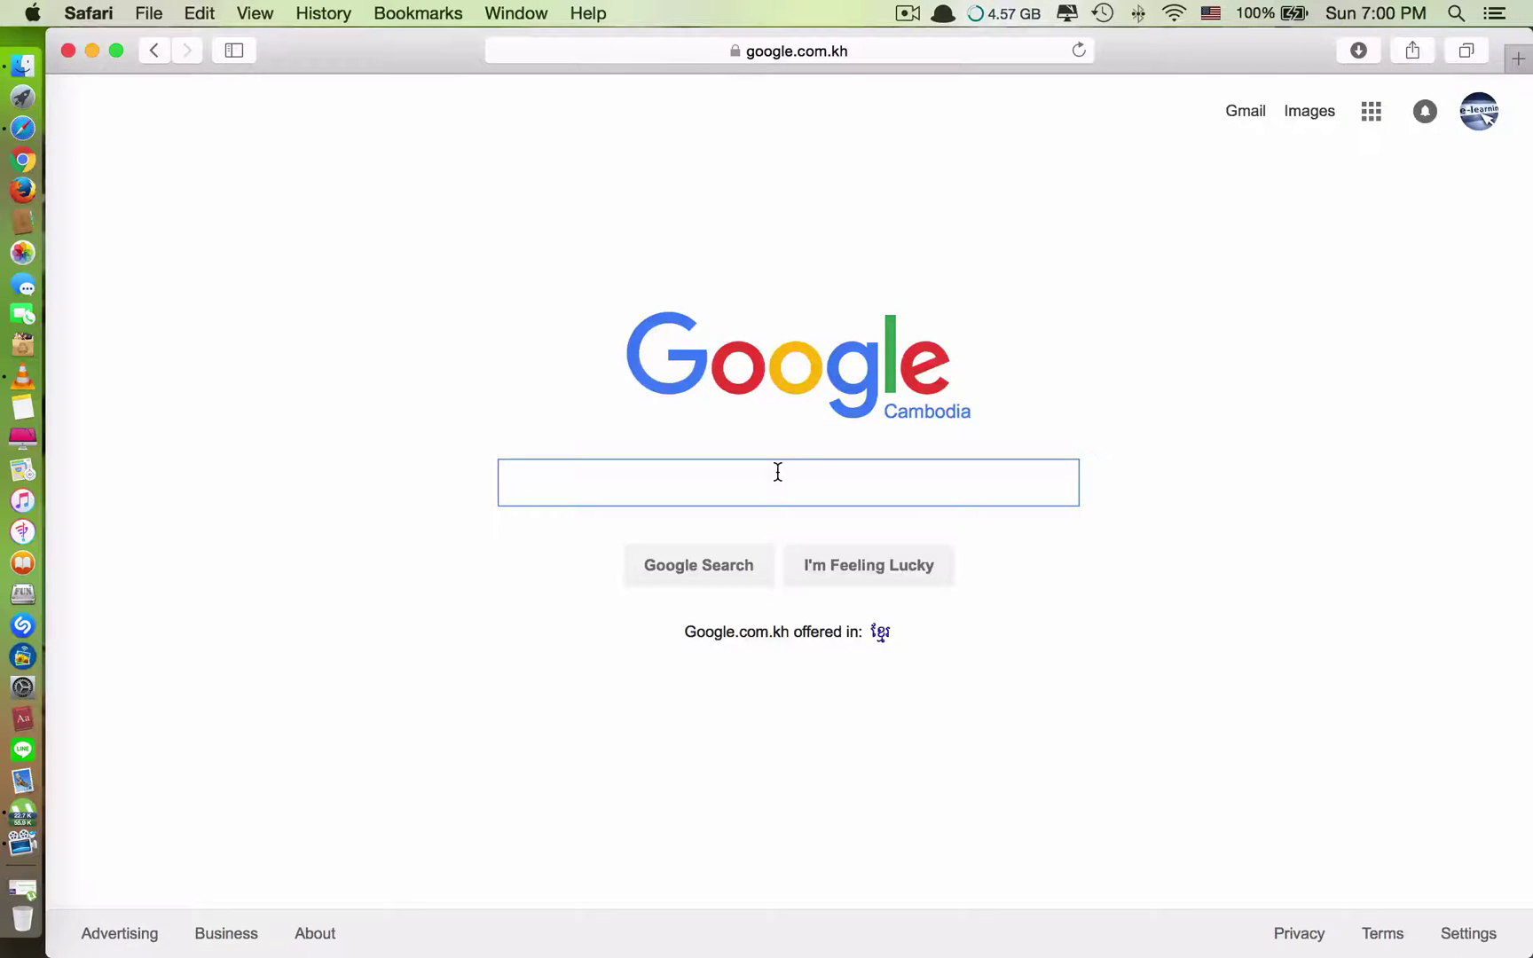
Search Google for "wineskin download" and open the Downloads - Wineskin page at wineskin.urgesoftware.com
text(wineskin)
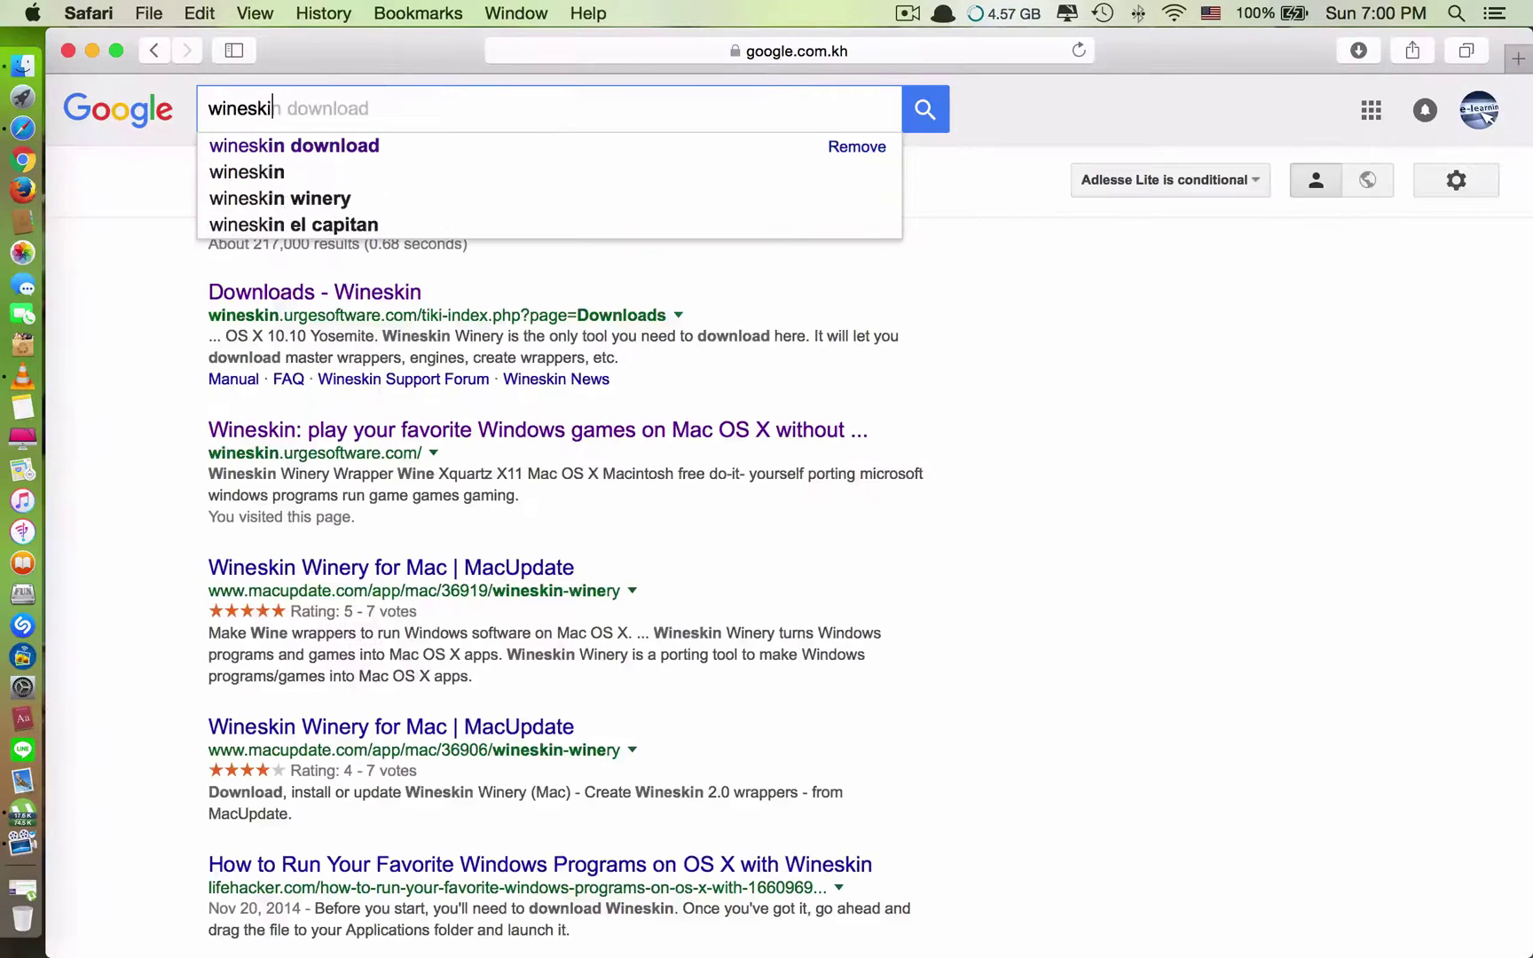
click(361, 147)
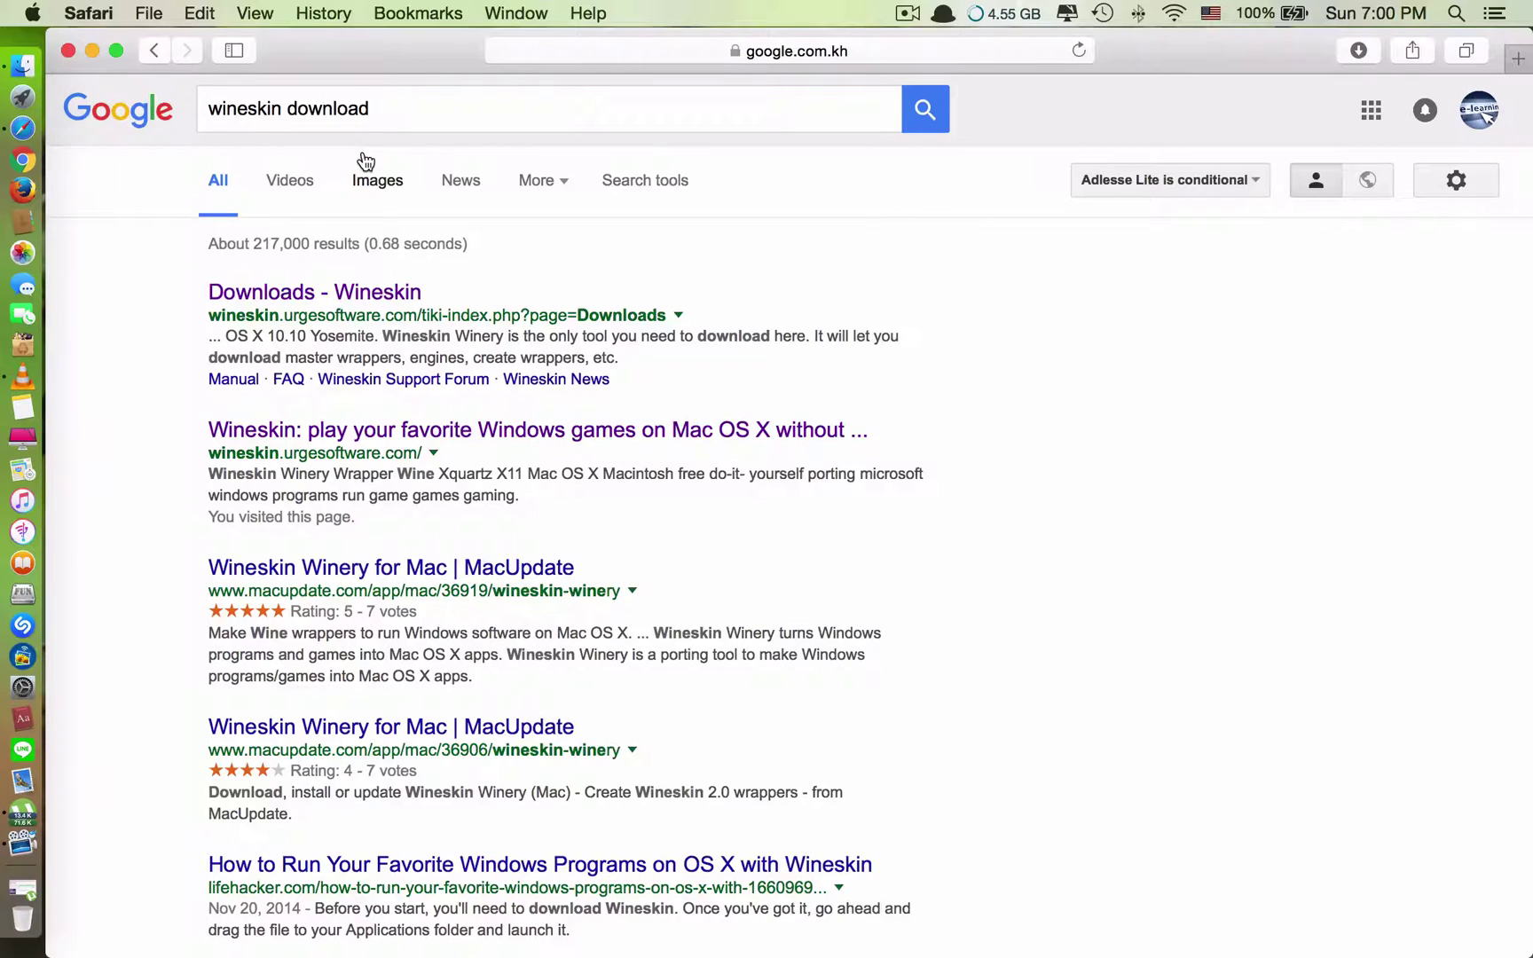
click(388, 290)
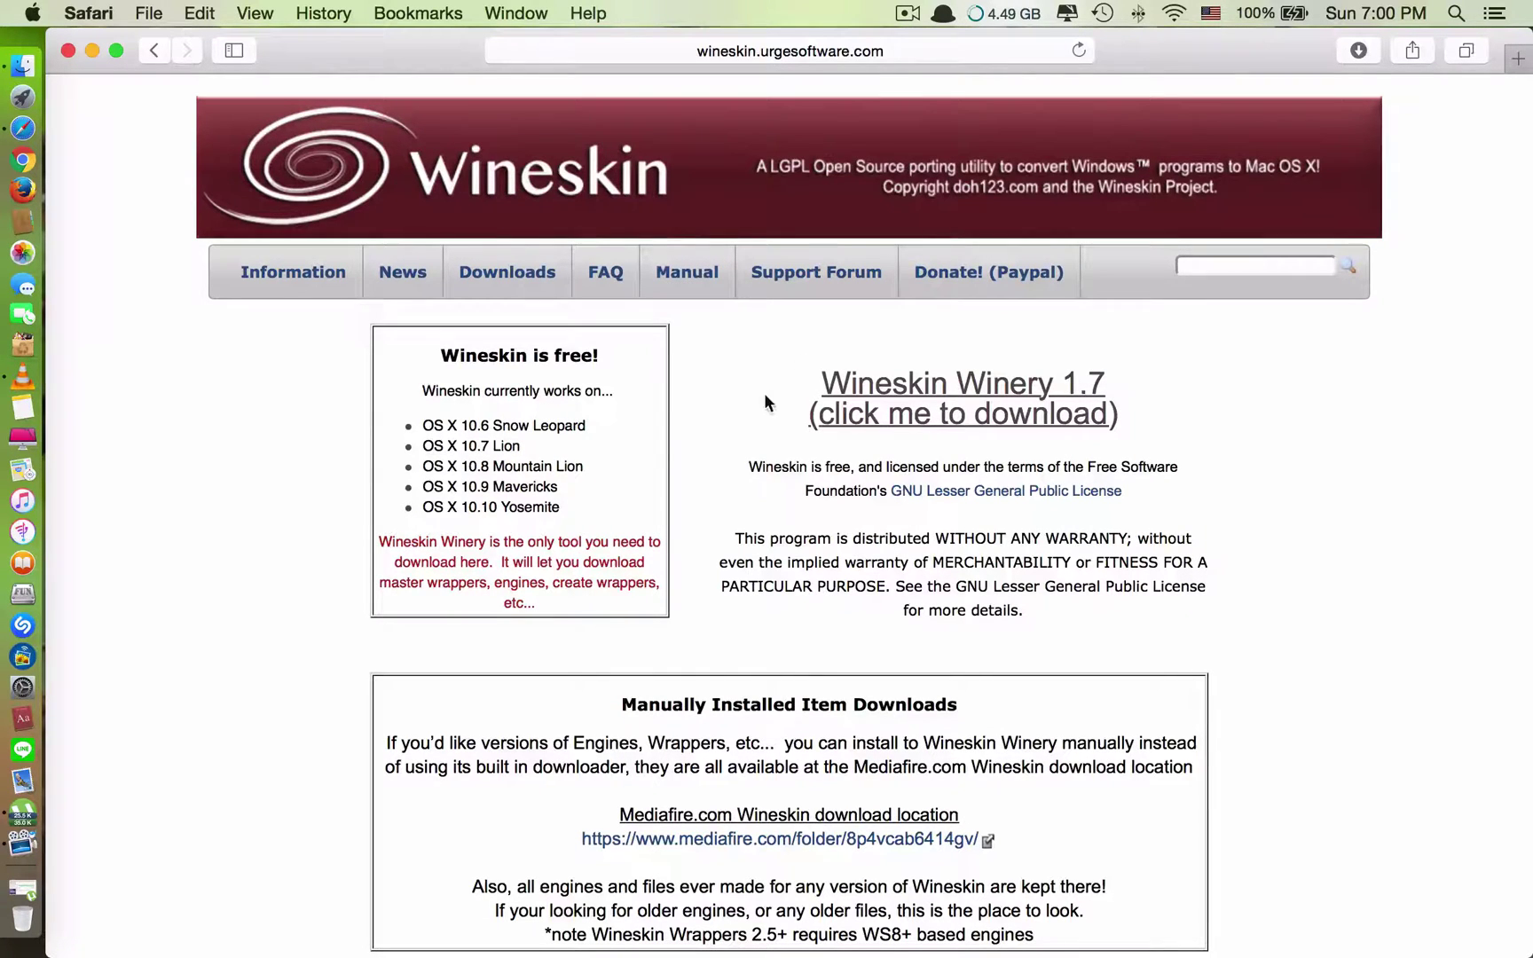
scroll(767, 336, down, 1)
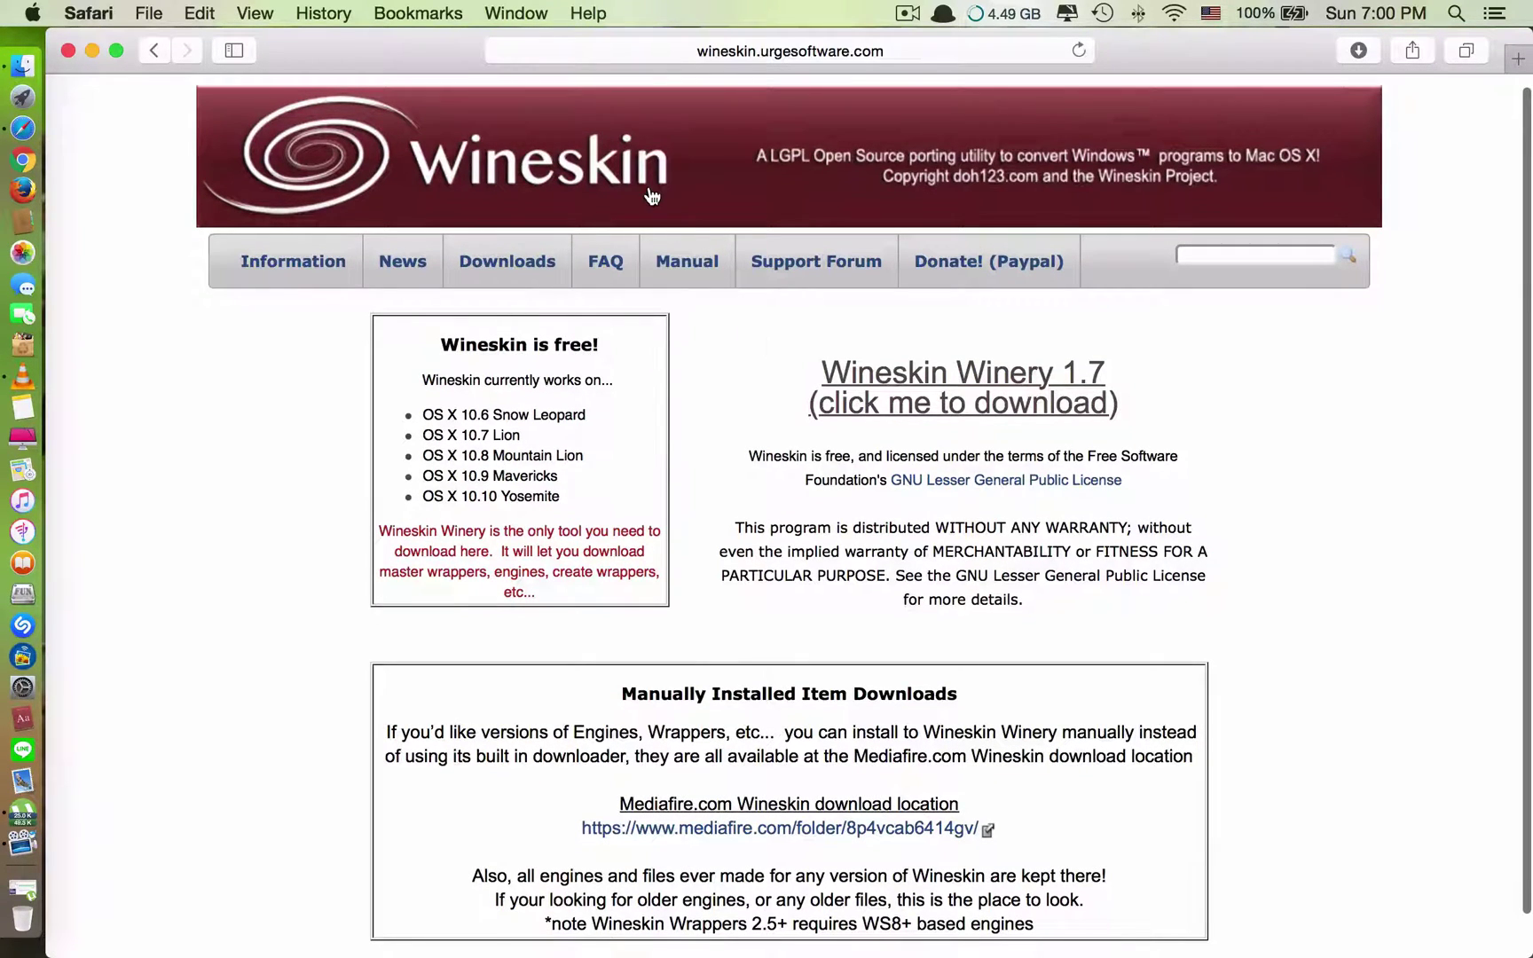
scroll(845, 413, down, 1)
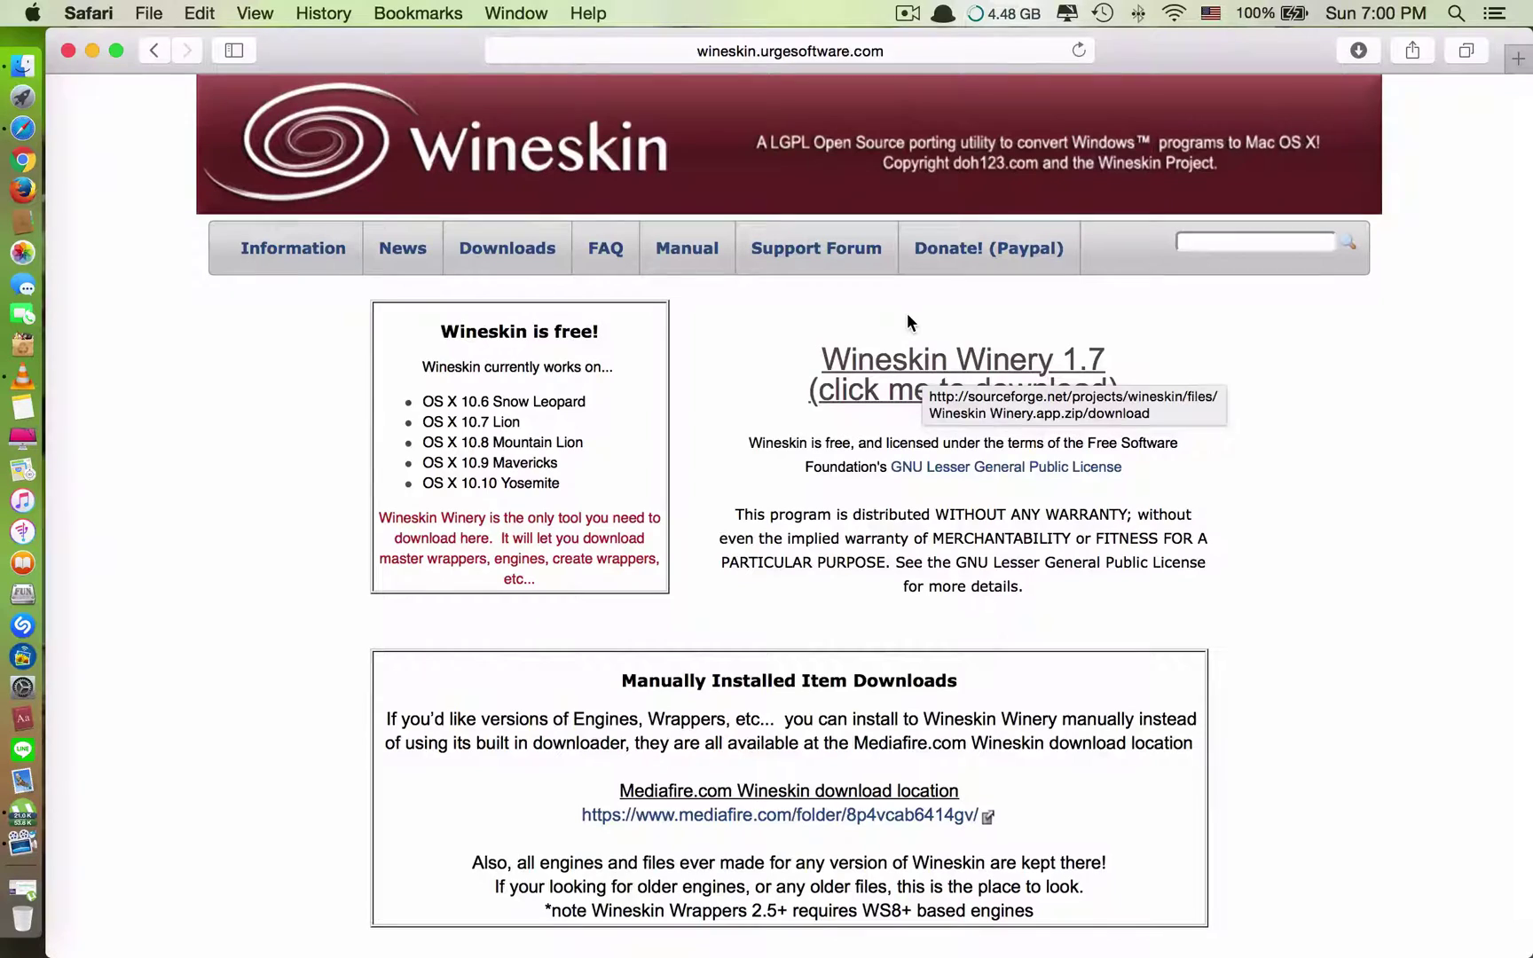
Minimize the browser window and launch Wineskin Winery, placing its window beside the desktop icons
click(92, 50)
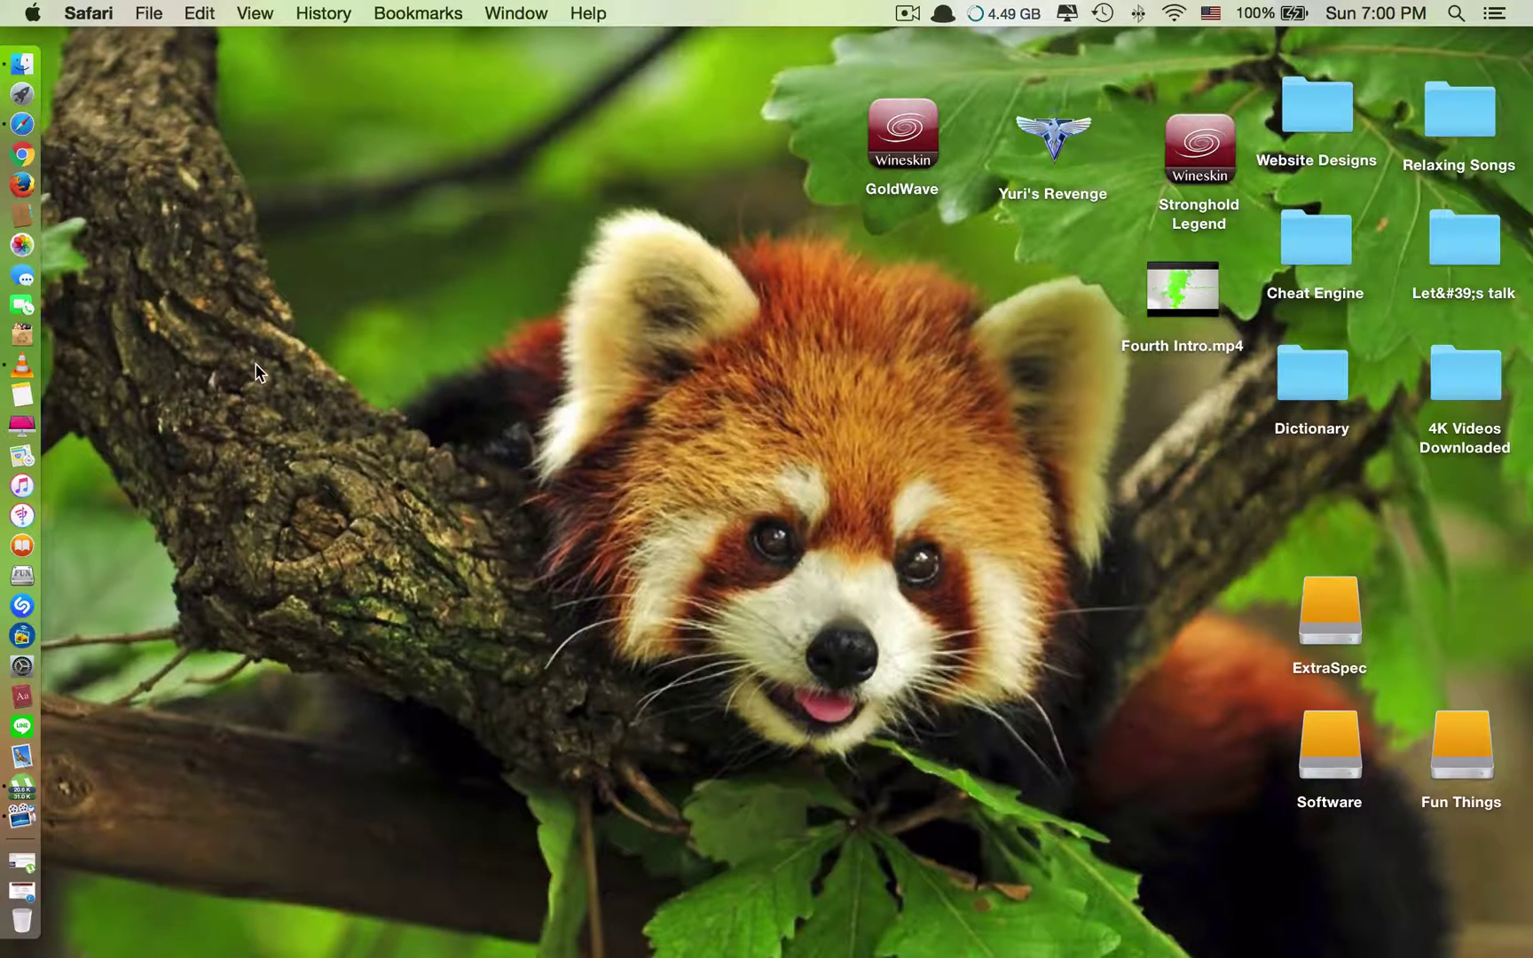
key(F4)
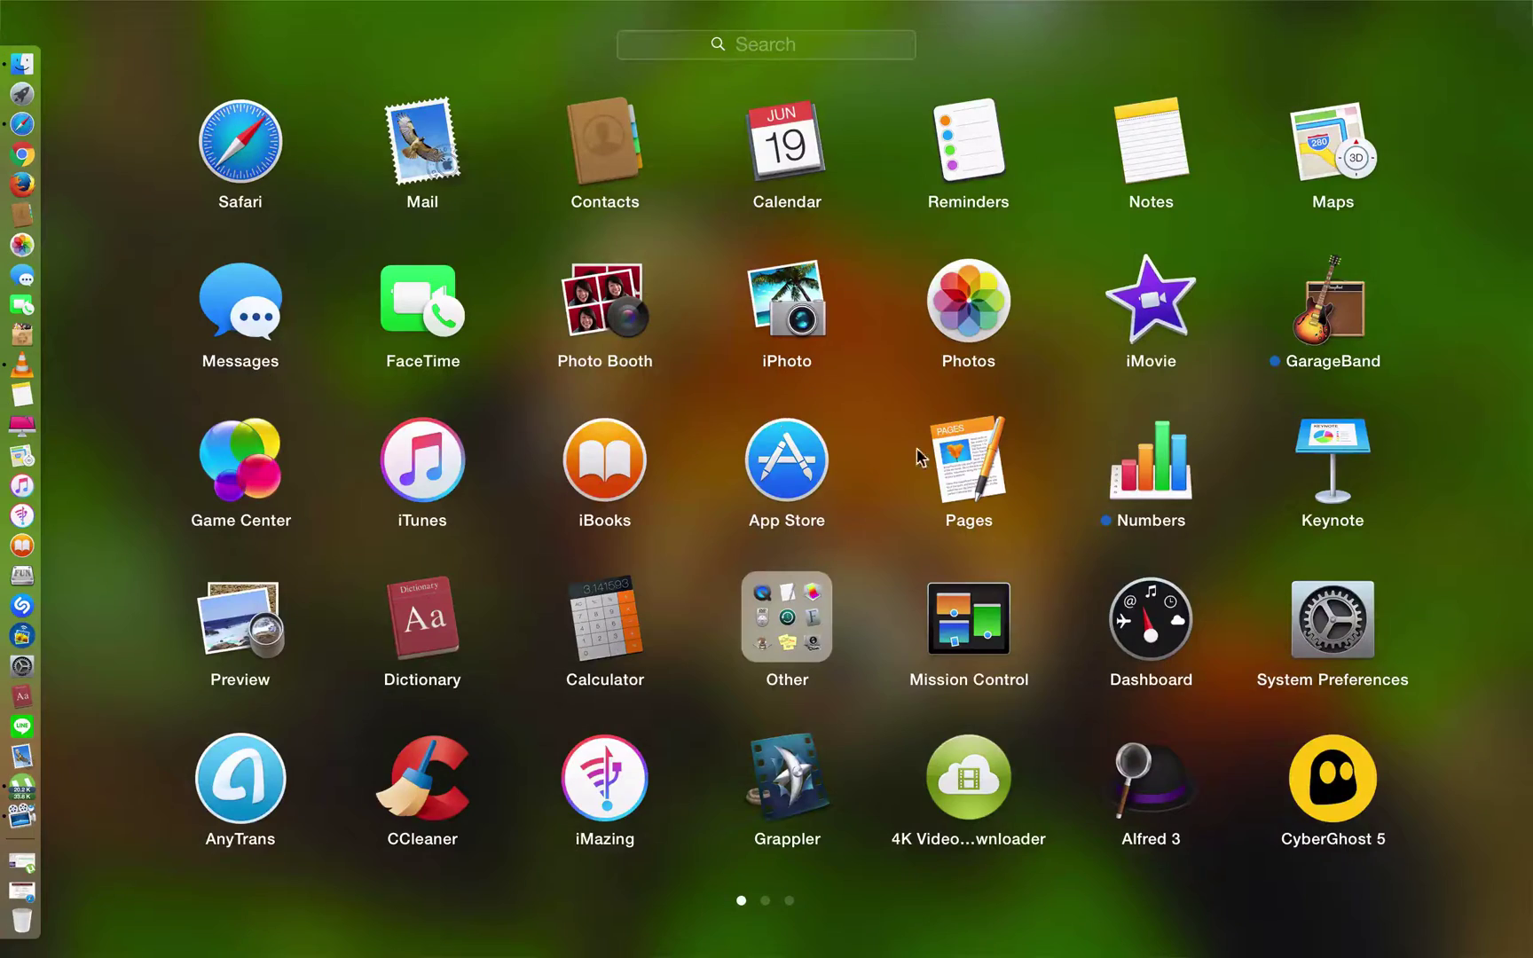
scroll(931, 445, right, 3)
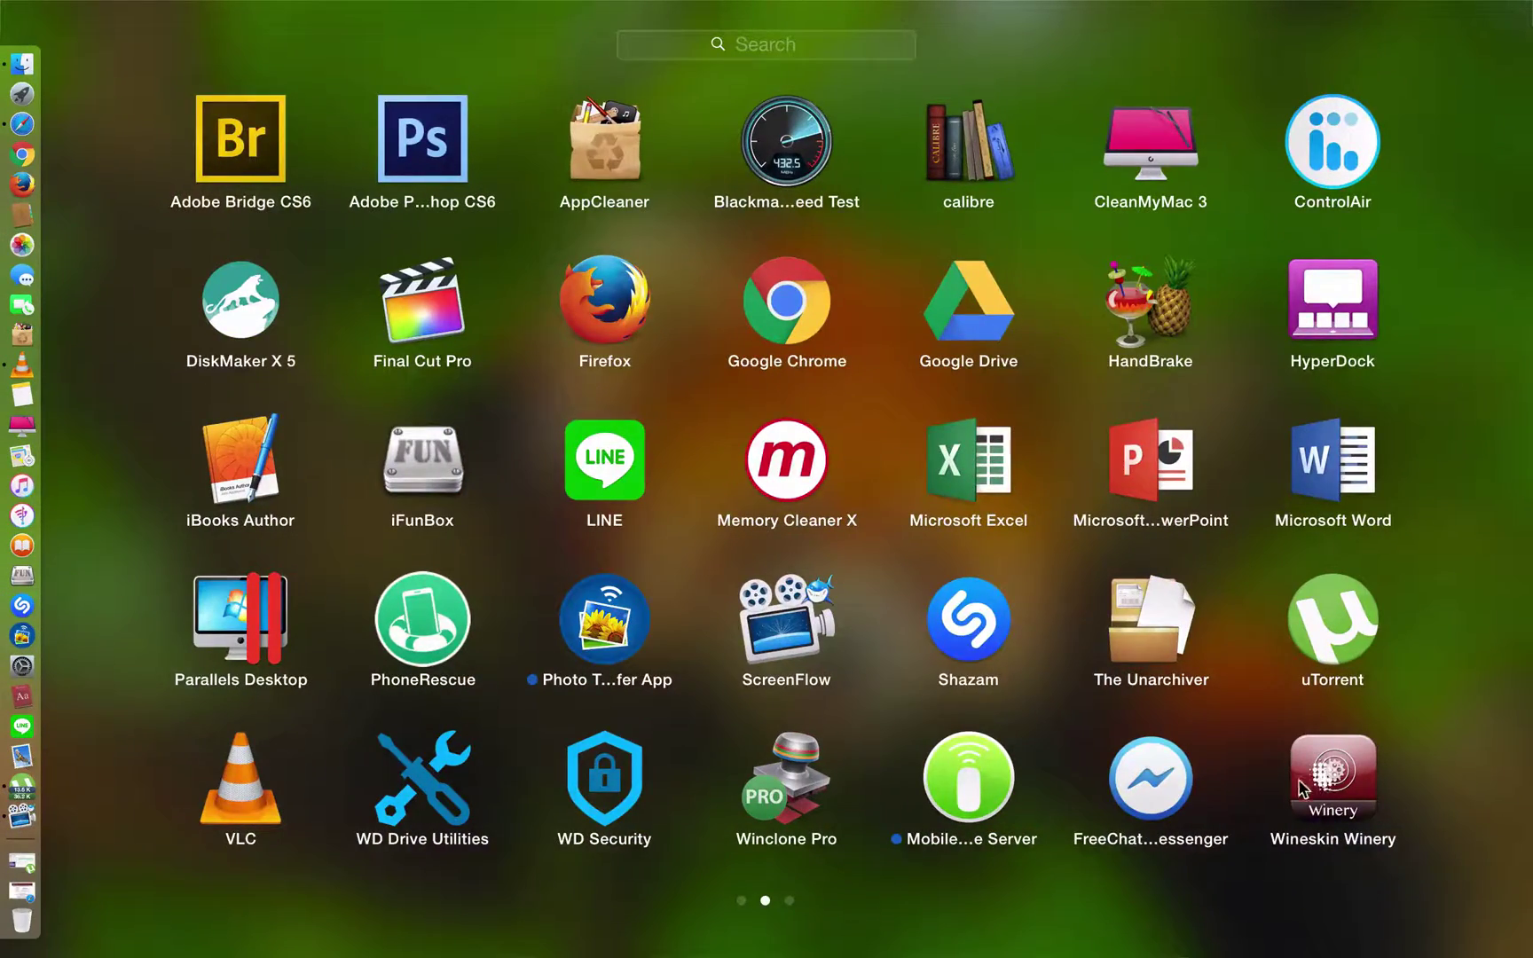
click(1322, 781)
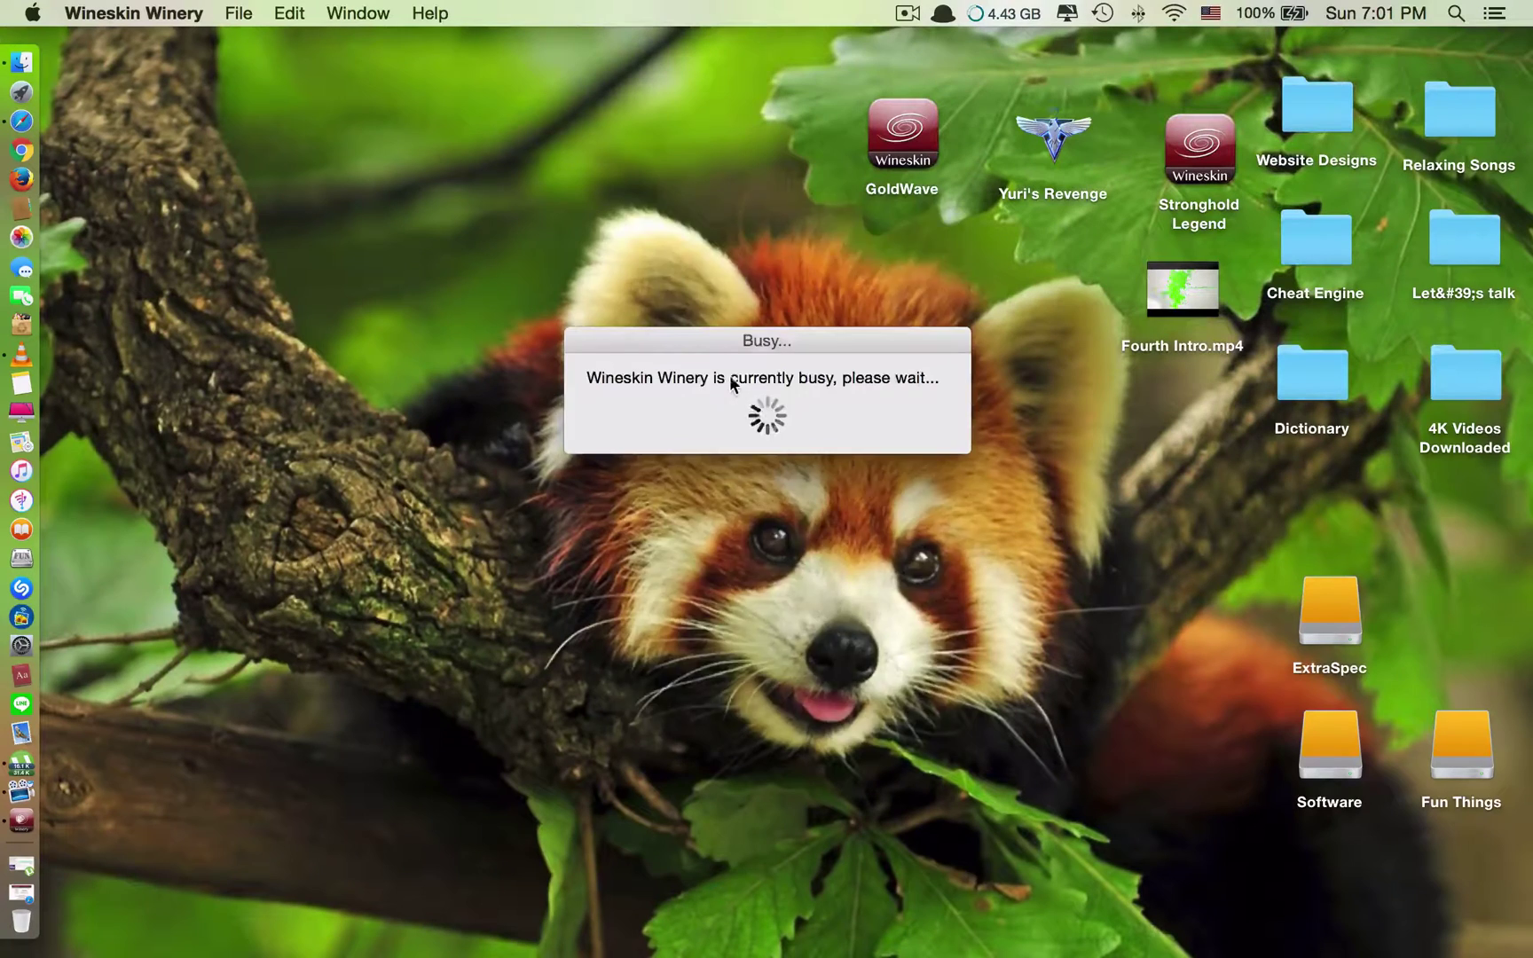
drag(769, 211, 590, 191)
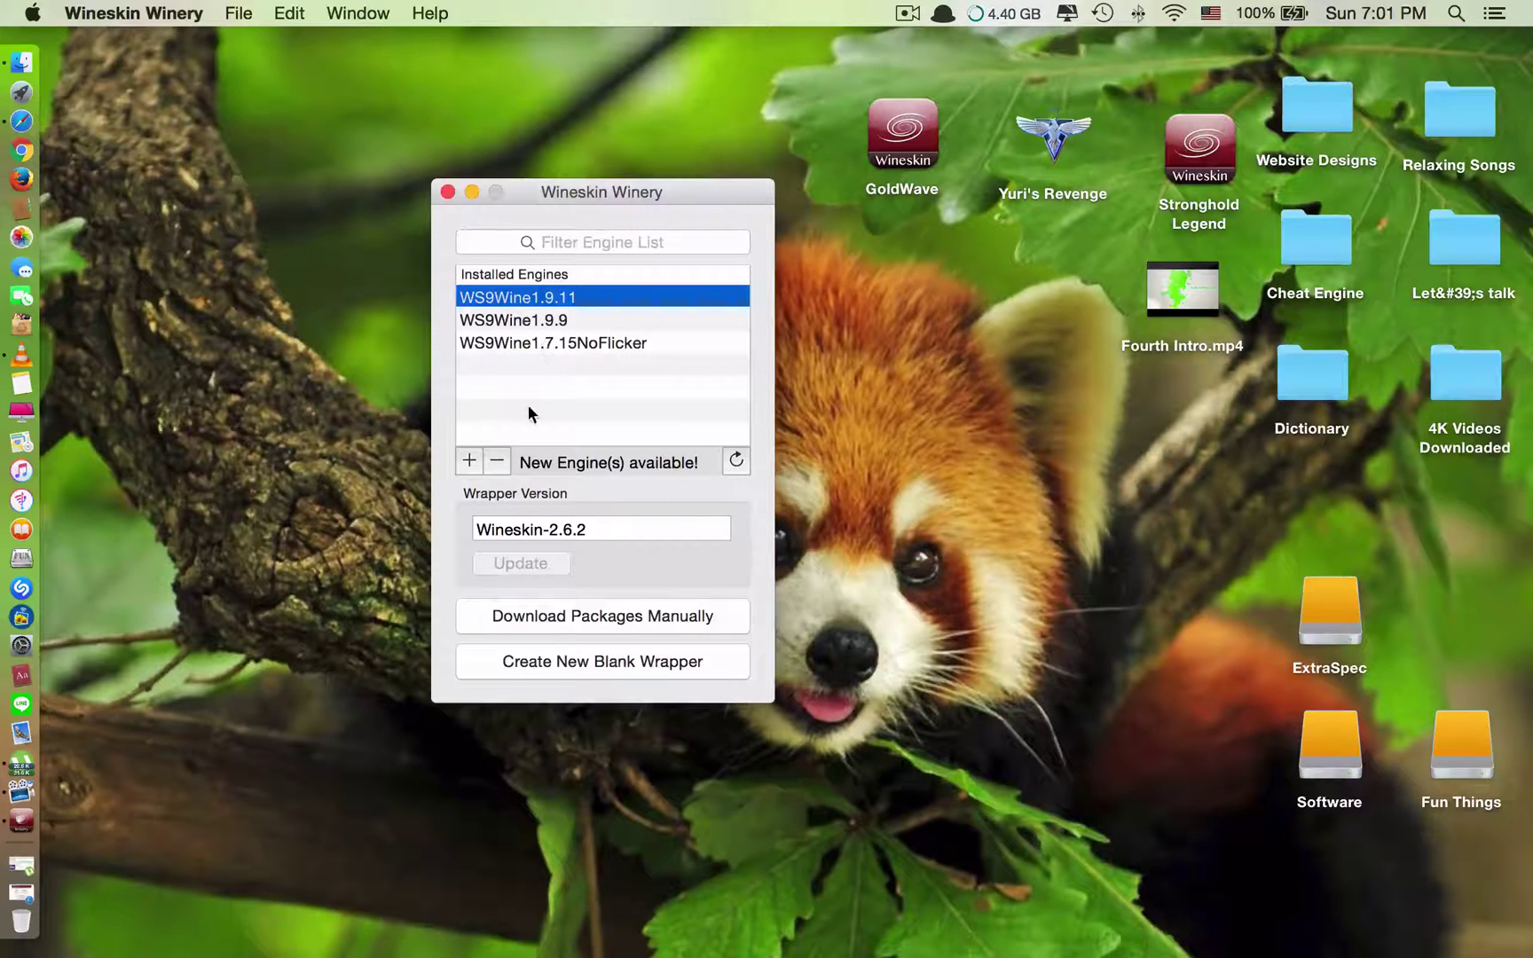
Look through the installed engines and the list of engines available for download, without adding one
click(528, 343)
key(Up)
key(Up)
click(532, 341)
click(521, 303)
click(470, 463)
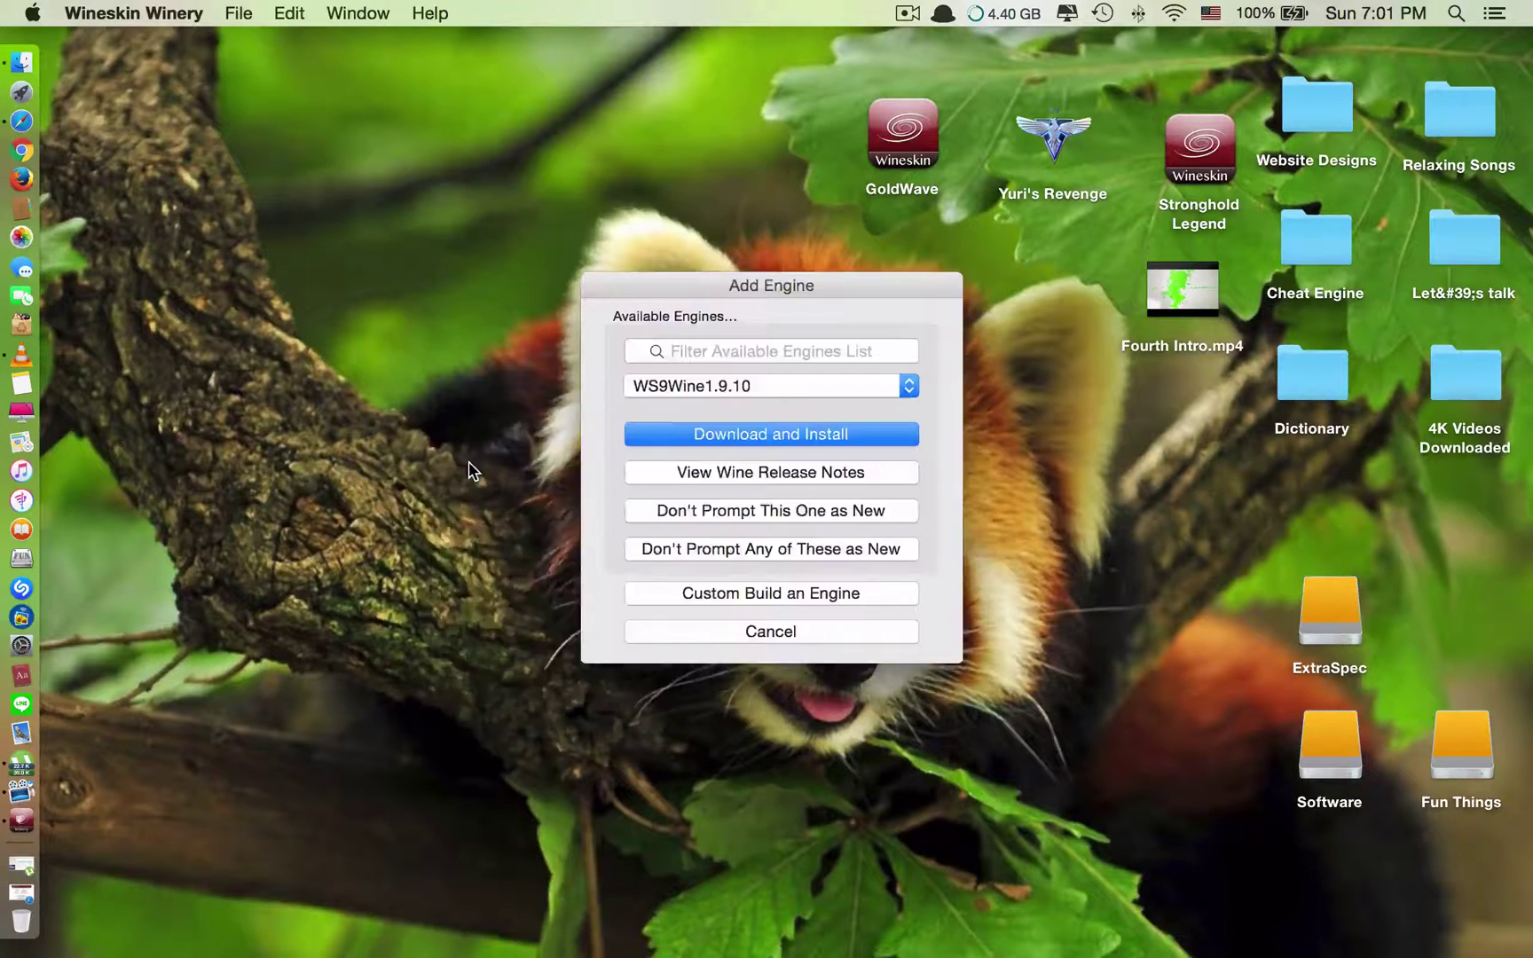
click(683, 383)
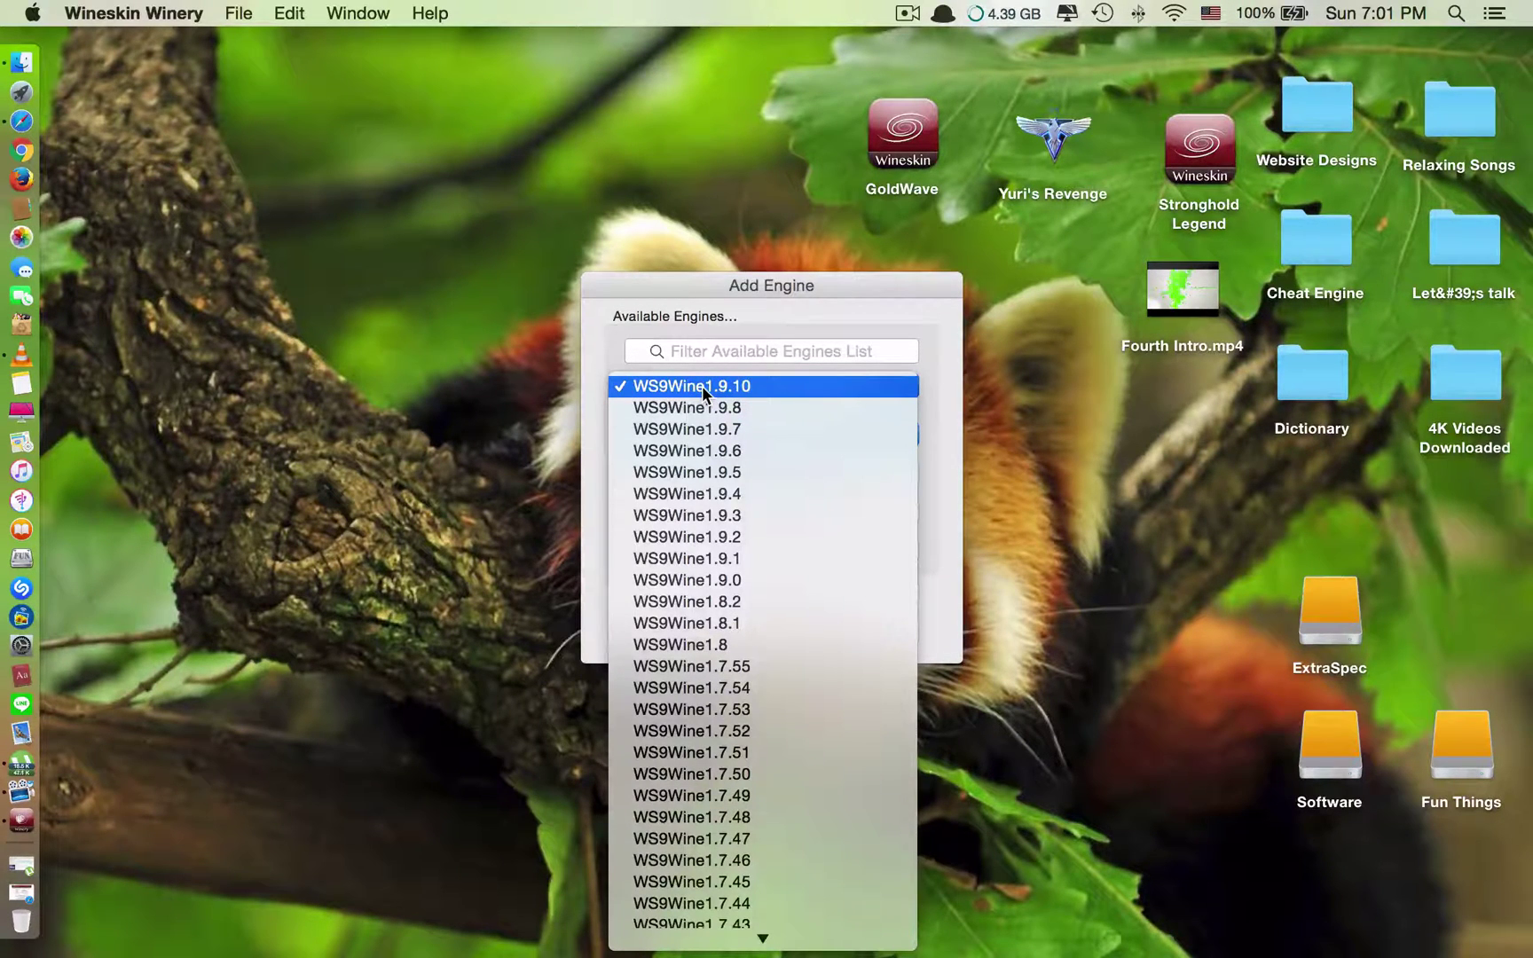
click(706, 382)
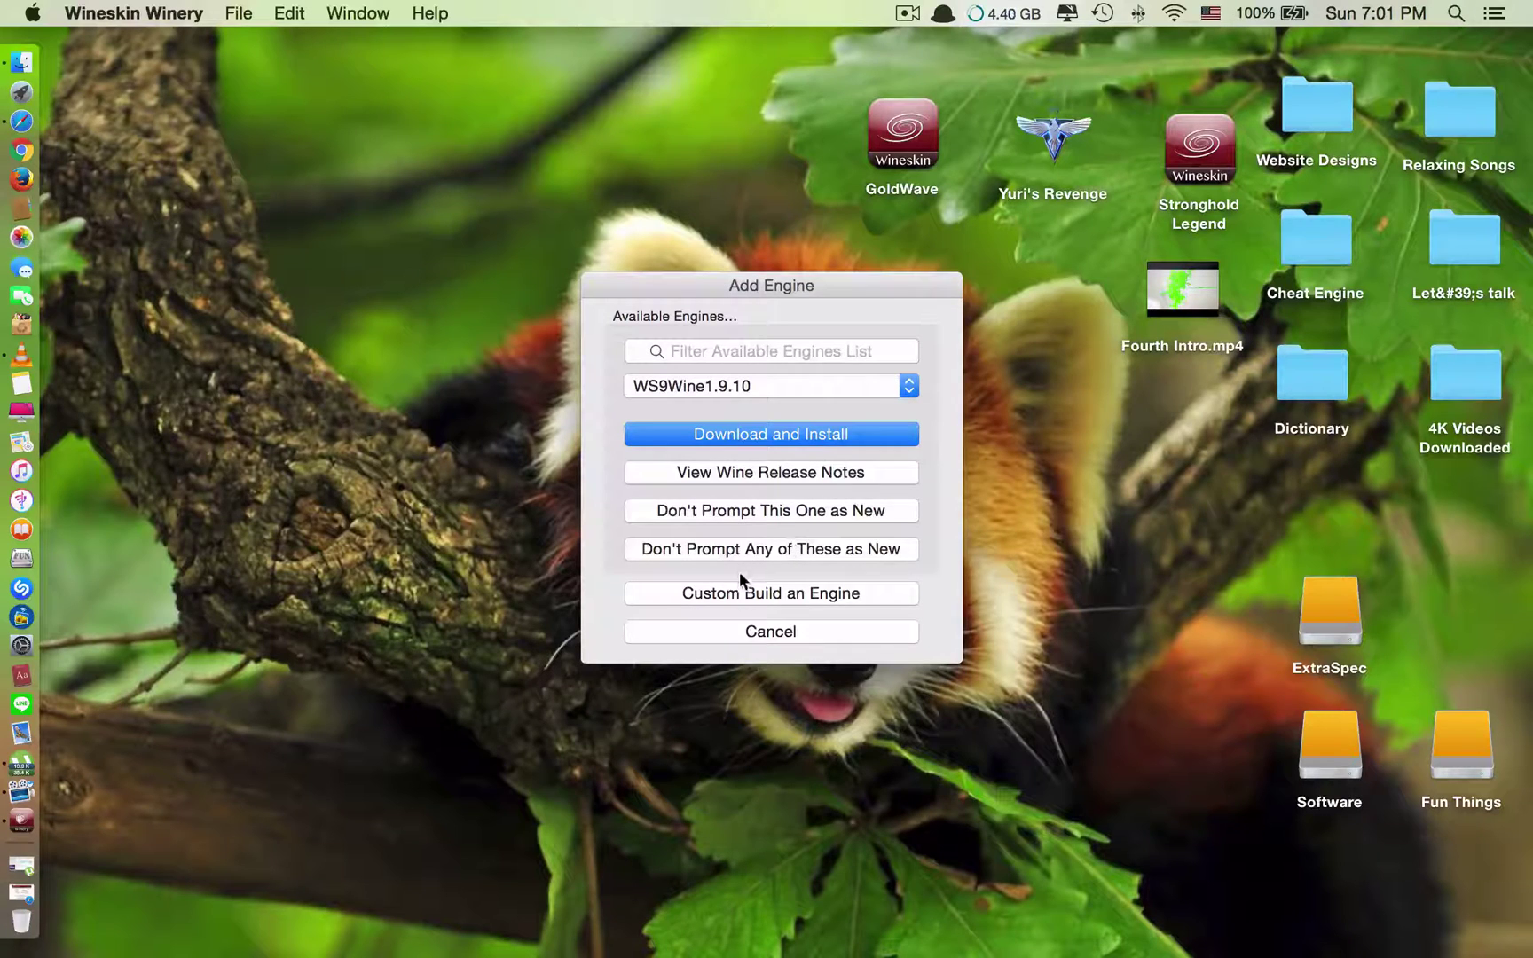
click(743, 631)
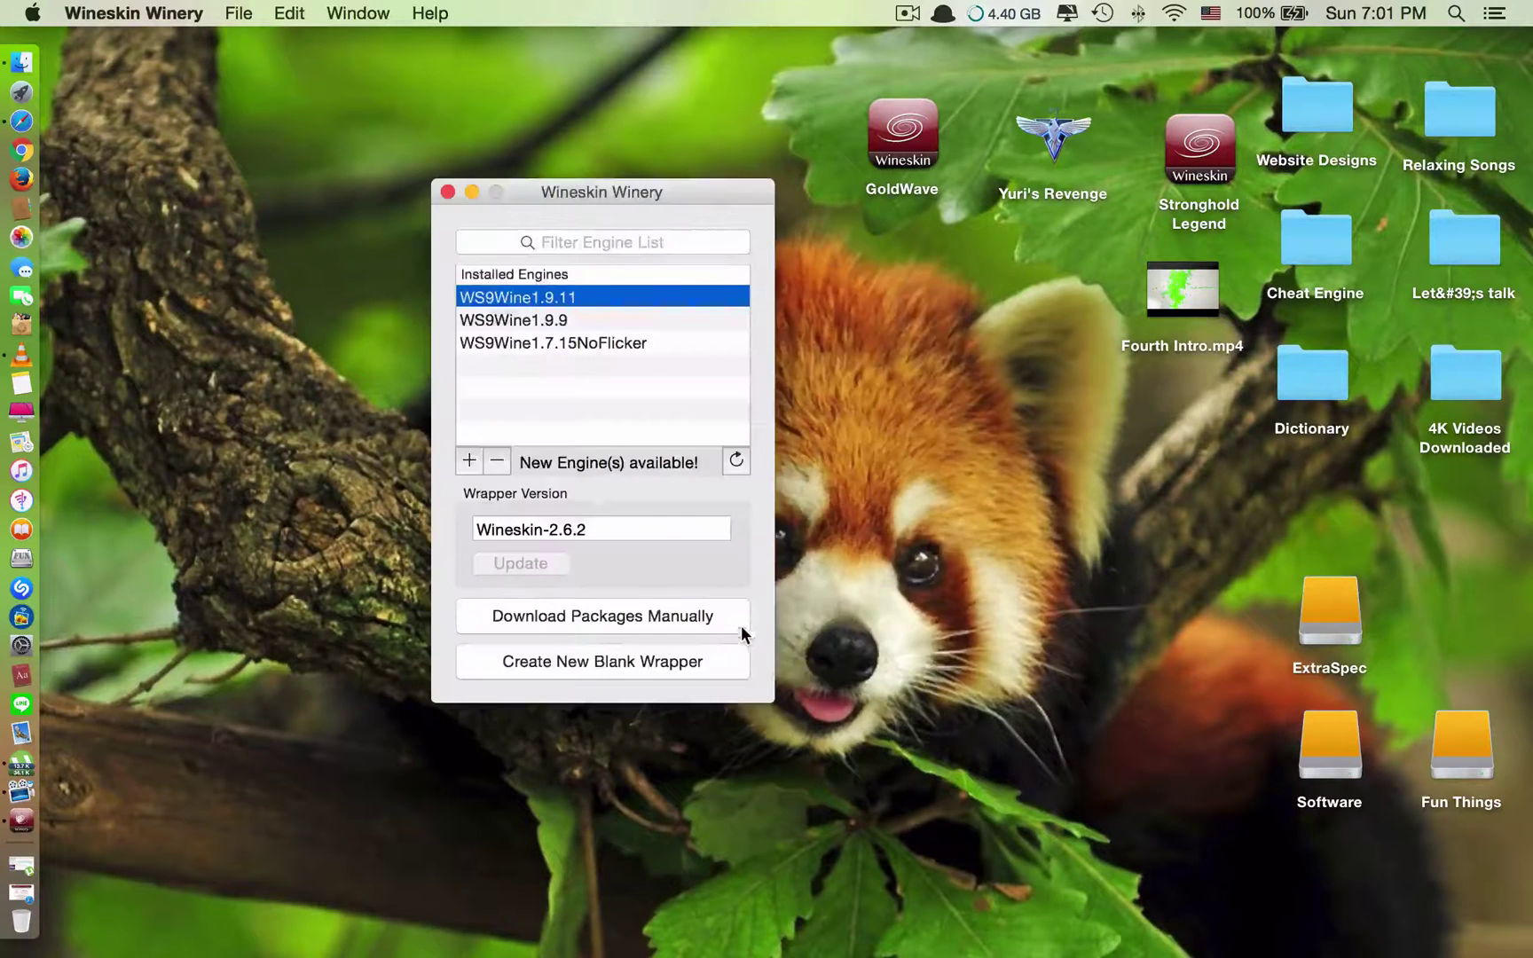
Compare the installed engines and select WS9Wine1.7.15NoFlicker
click(505, 320)
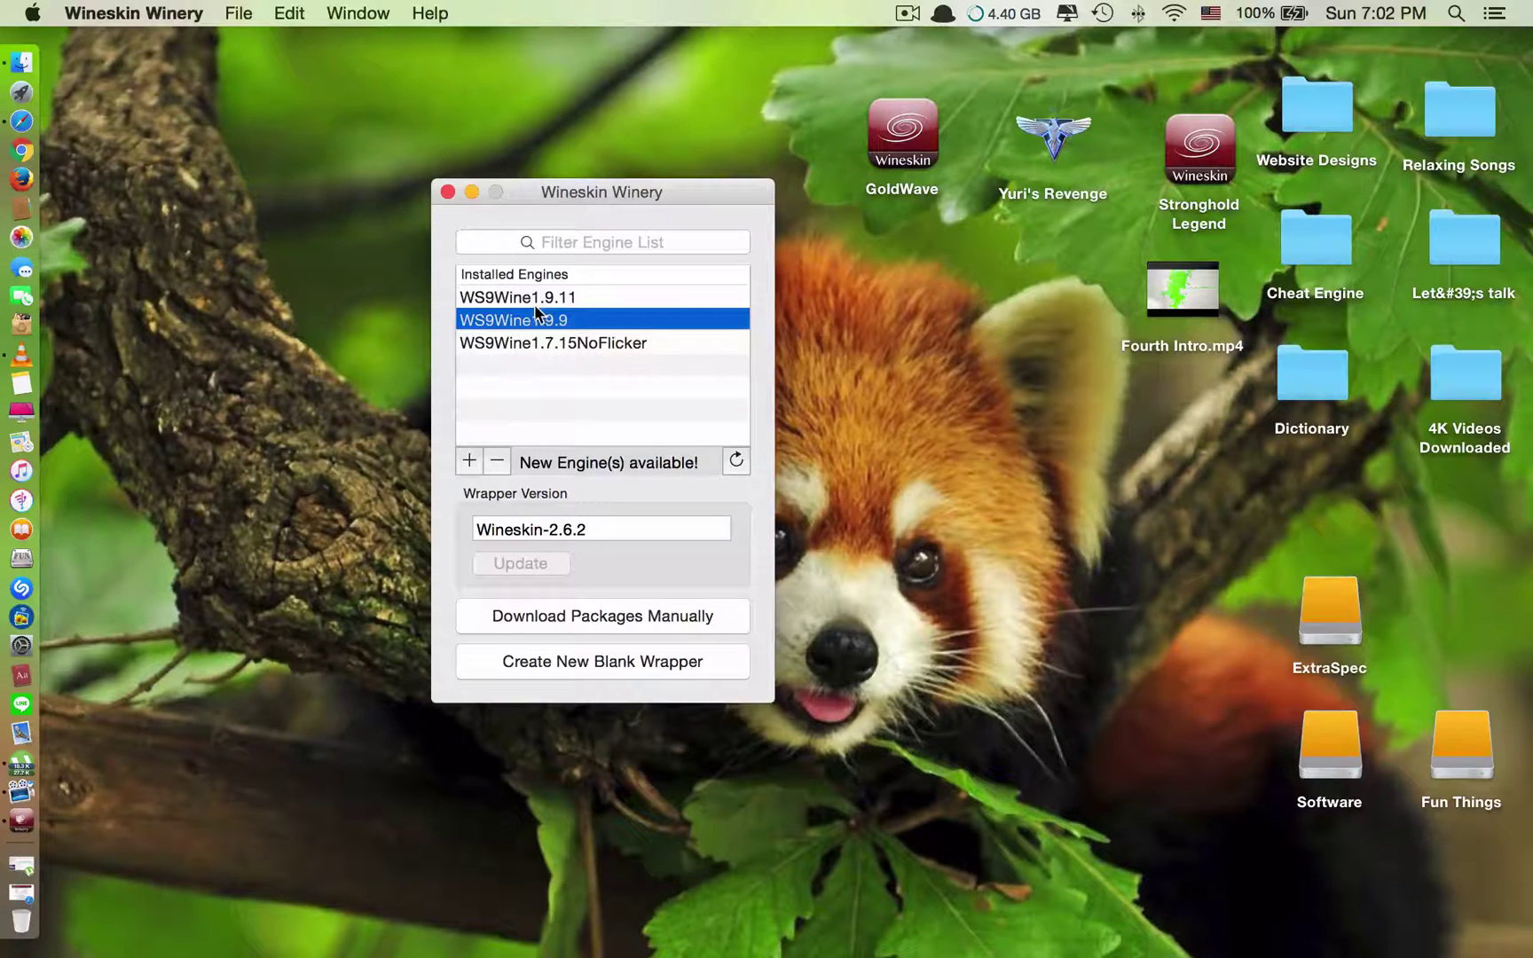
click(528, 298)
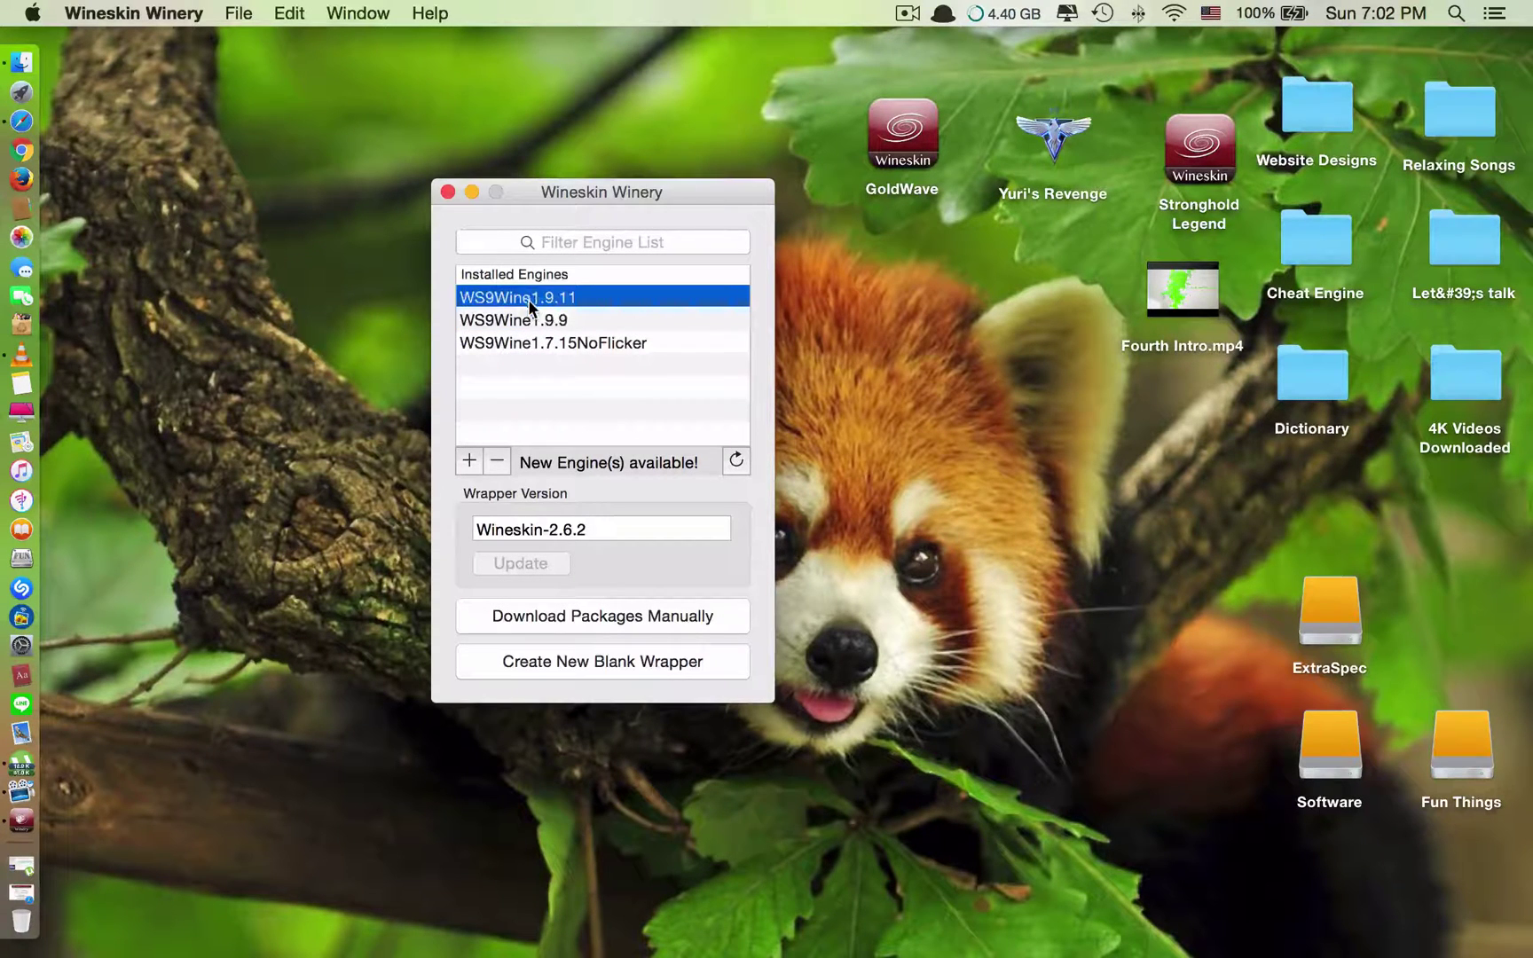
click(545, 320)
click(553, 343)
click(544, 317)
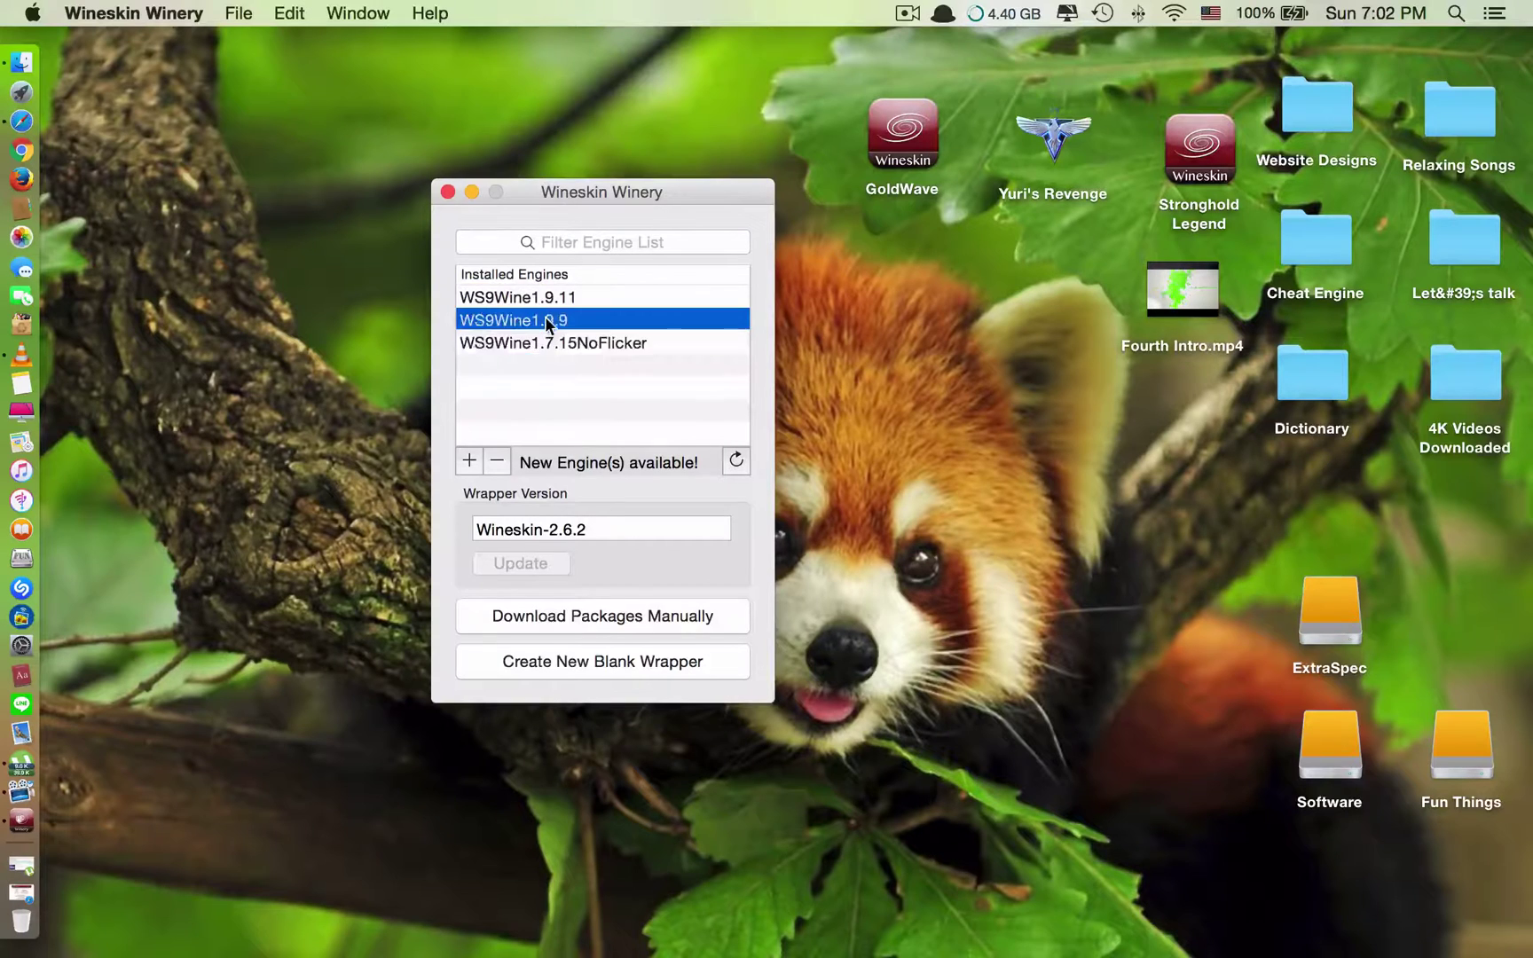
click(554, 342)
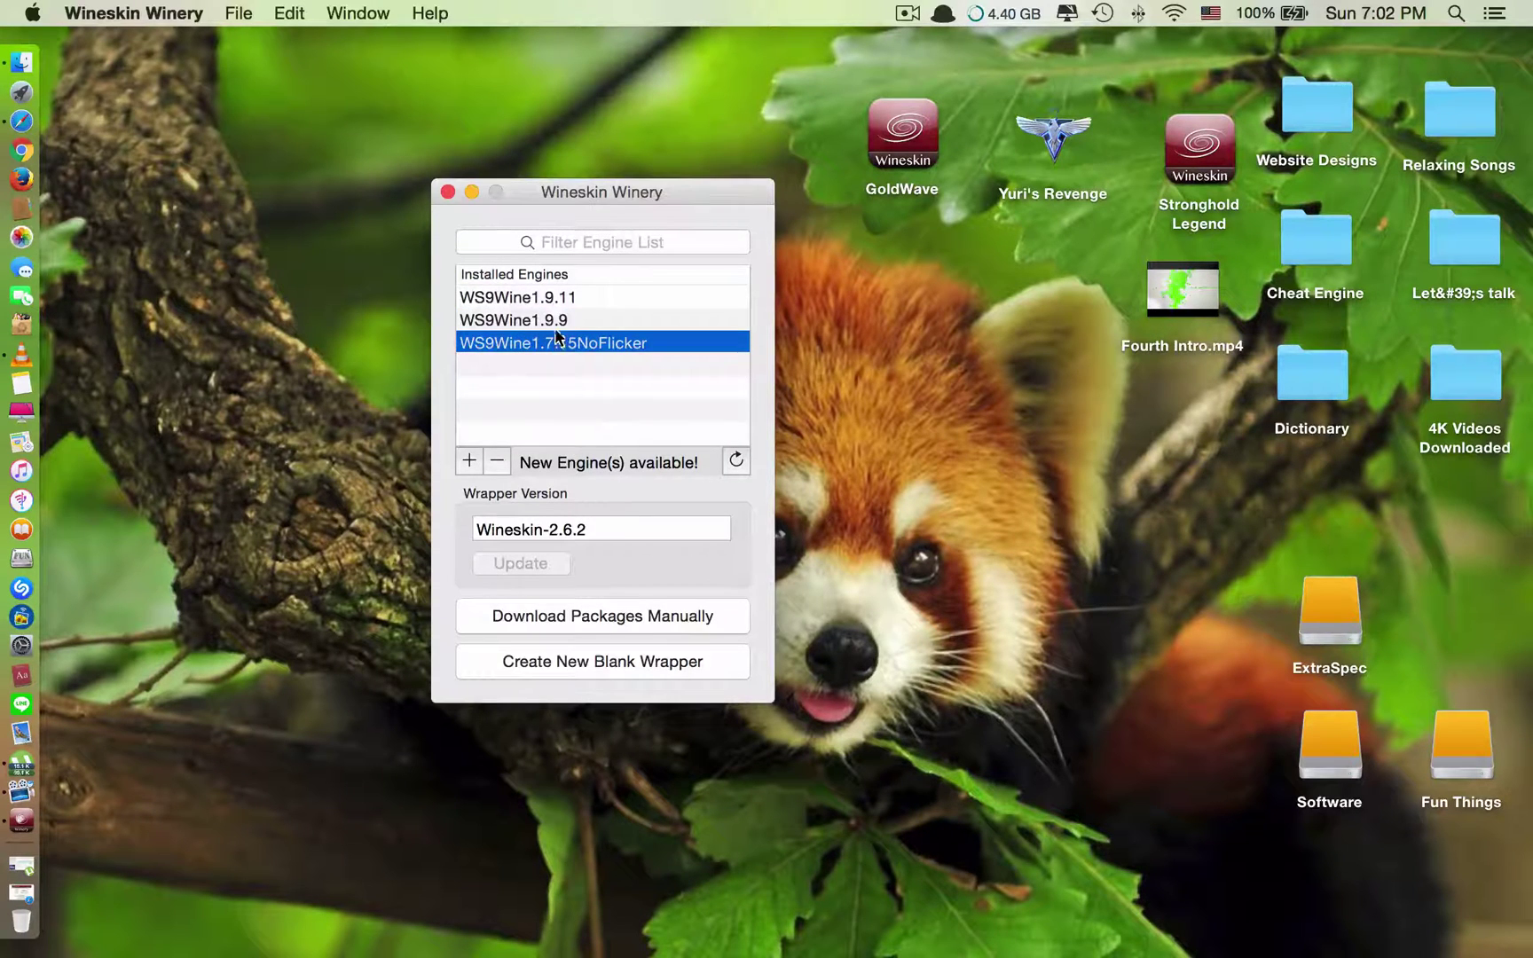
click(550, 297)
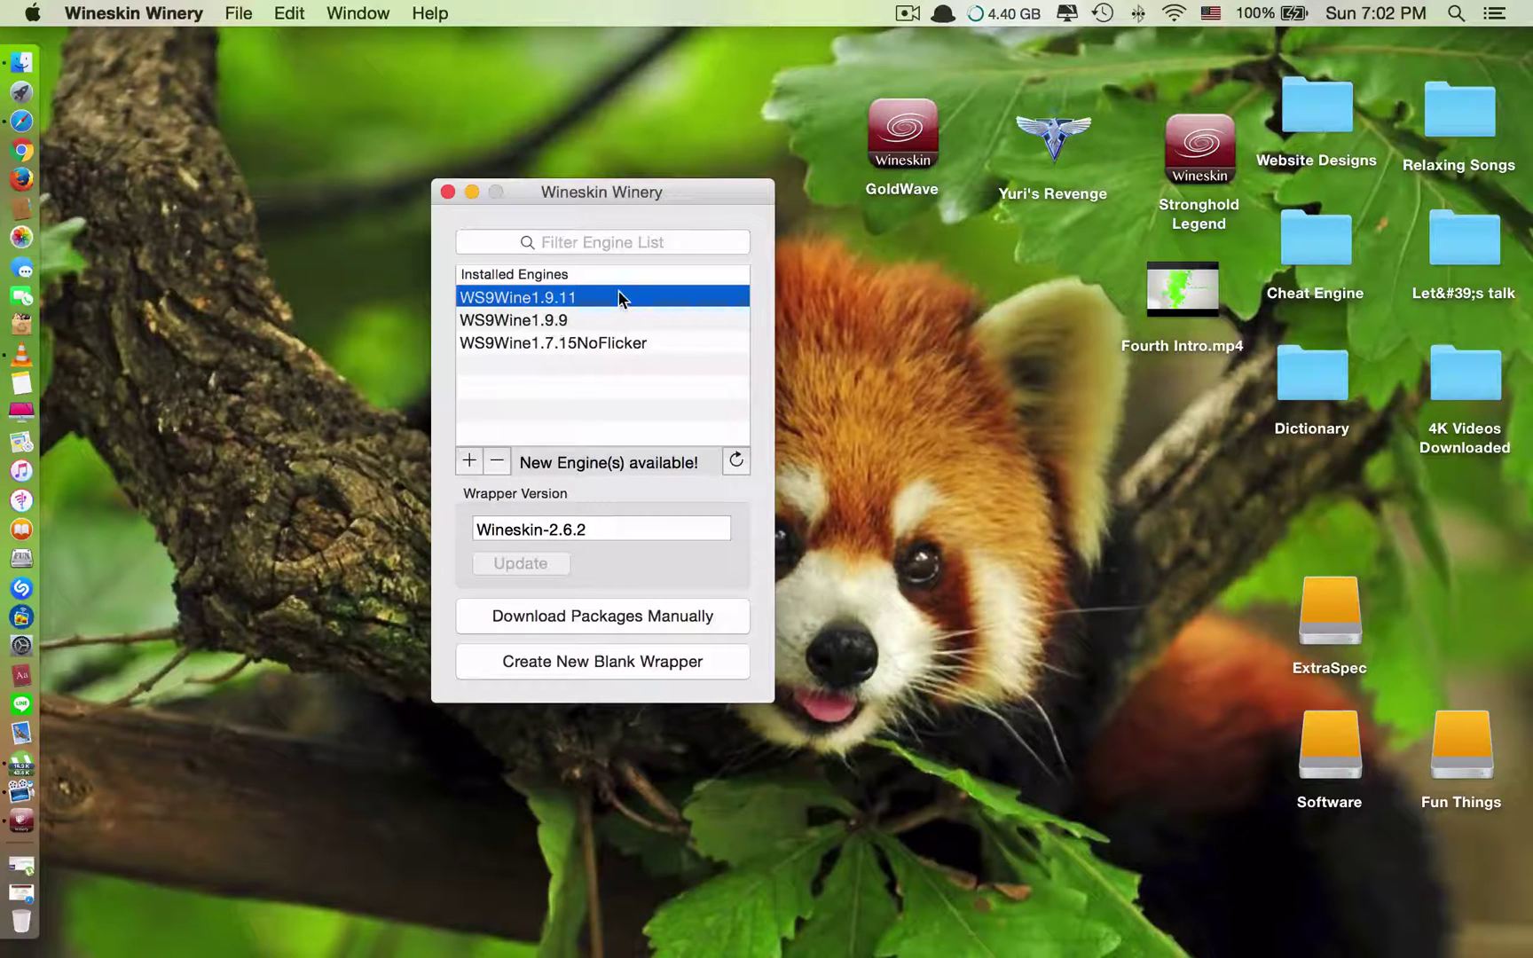
click(598, 319)
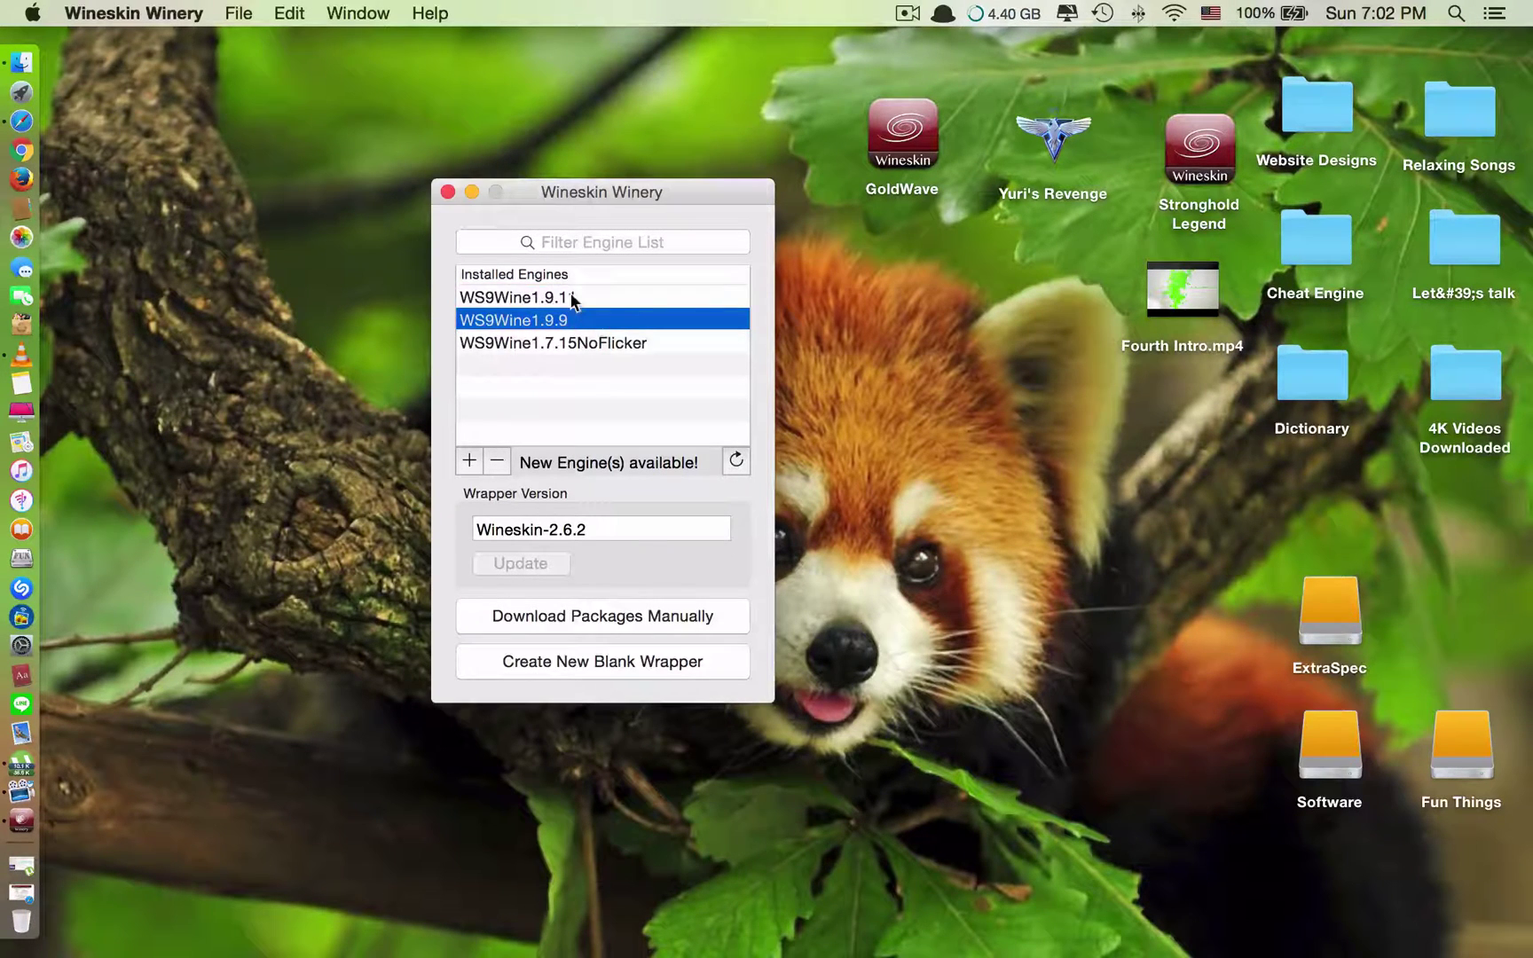
click(572, 300)
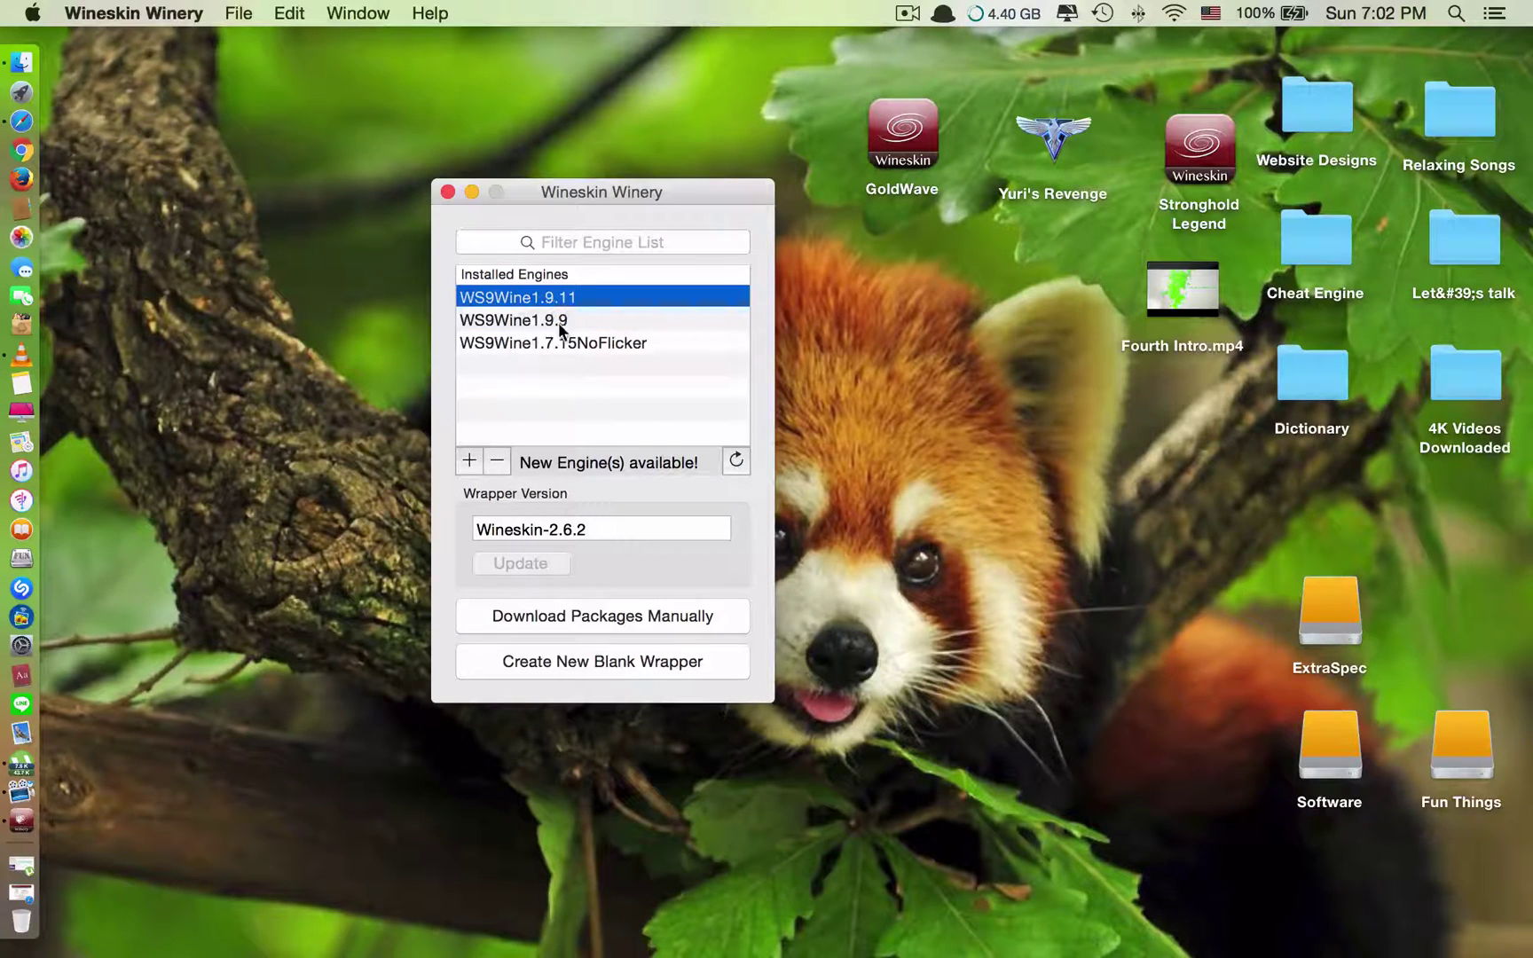
click(545, 314)
click(542, 304)
click(544, 317)
click(553, 341)
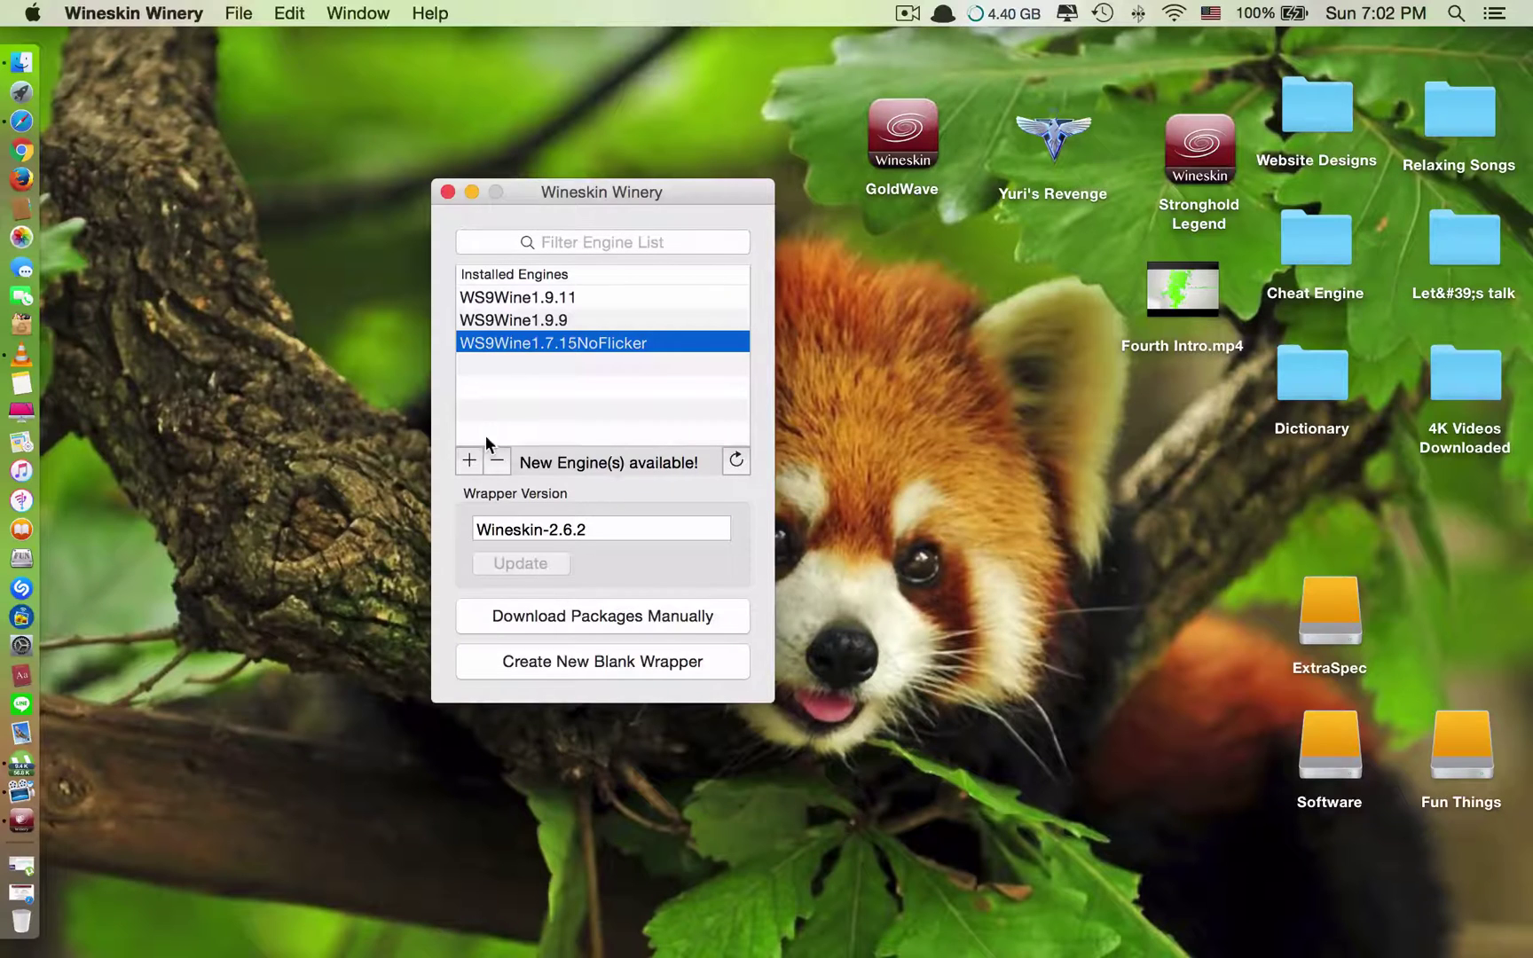
Review the downloadable engine versions once more and close the engine list without installing any
click(471, 461)
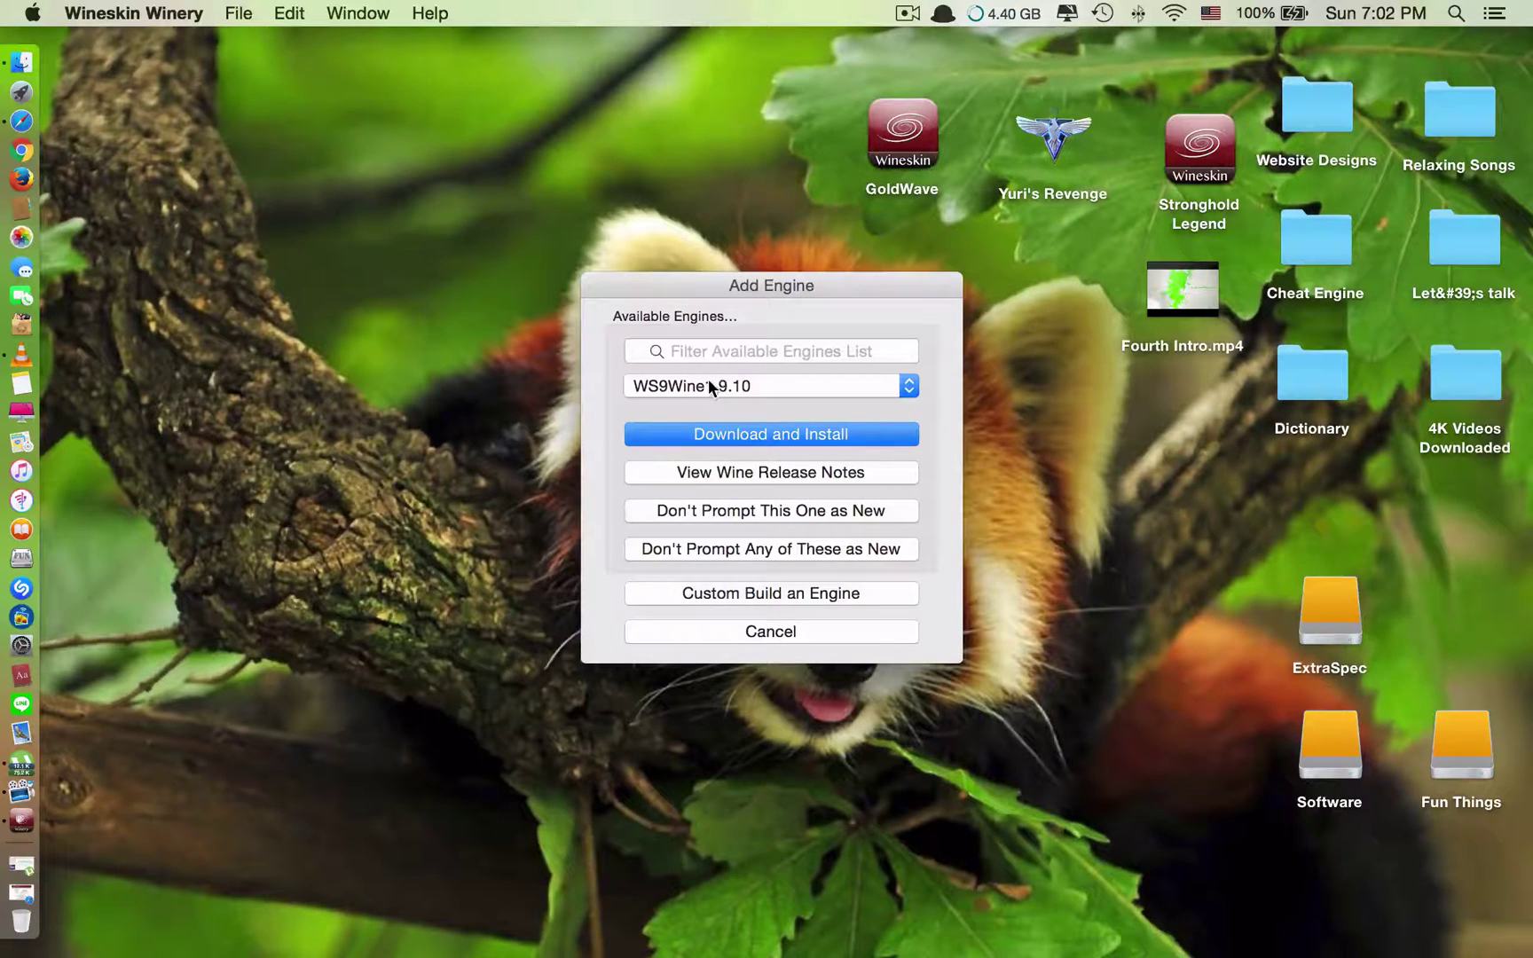
click(748, 386)
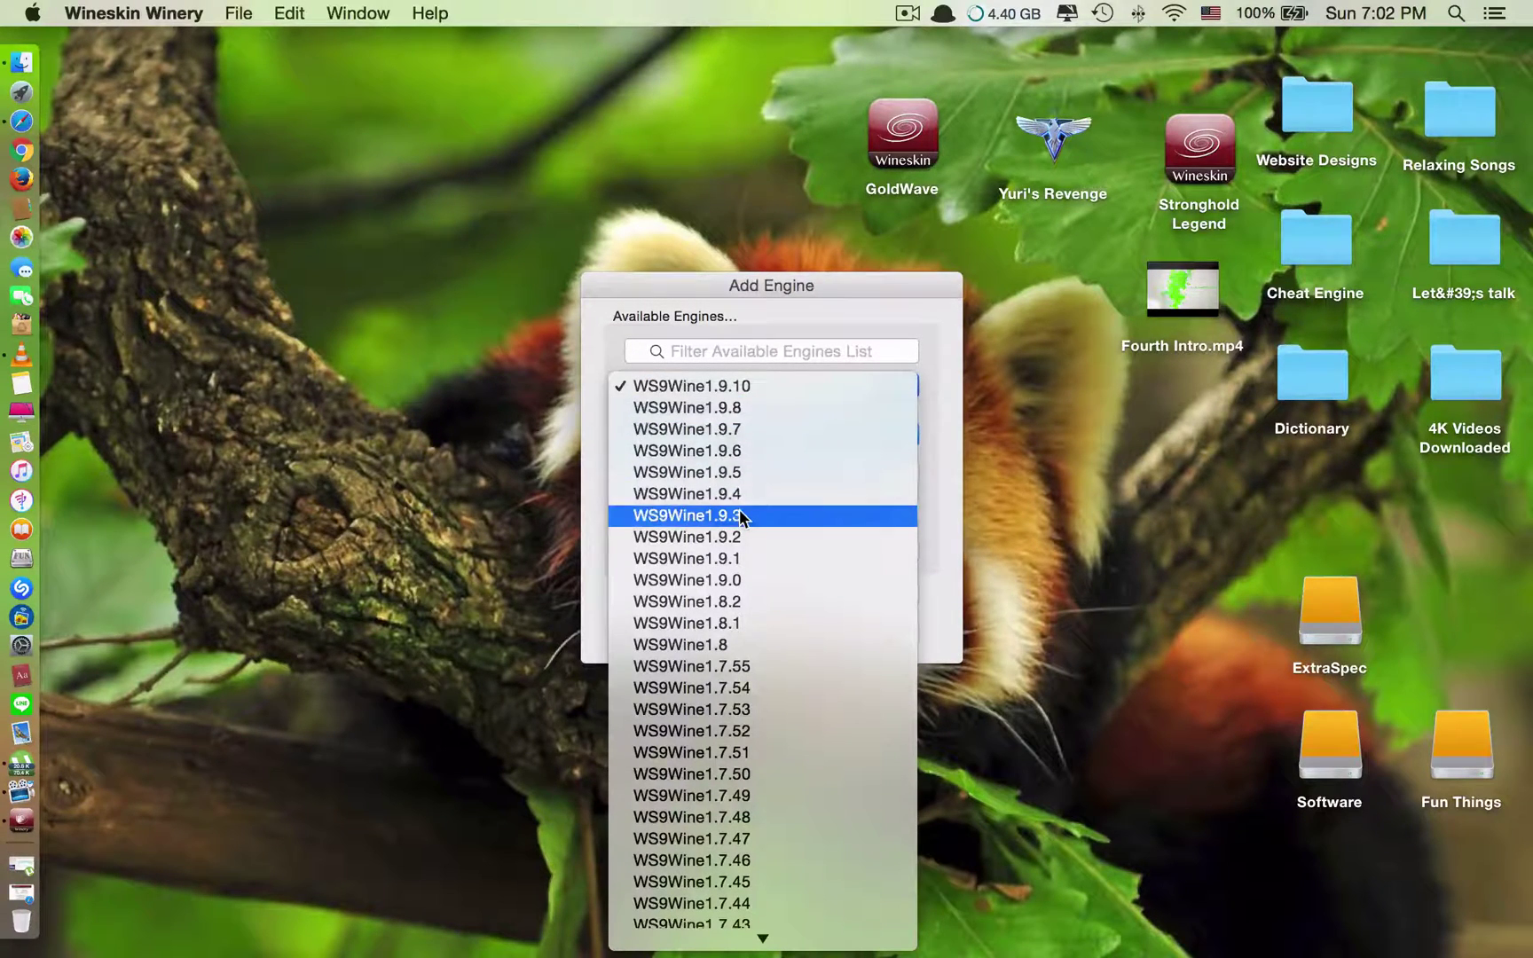
click(728, 384)
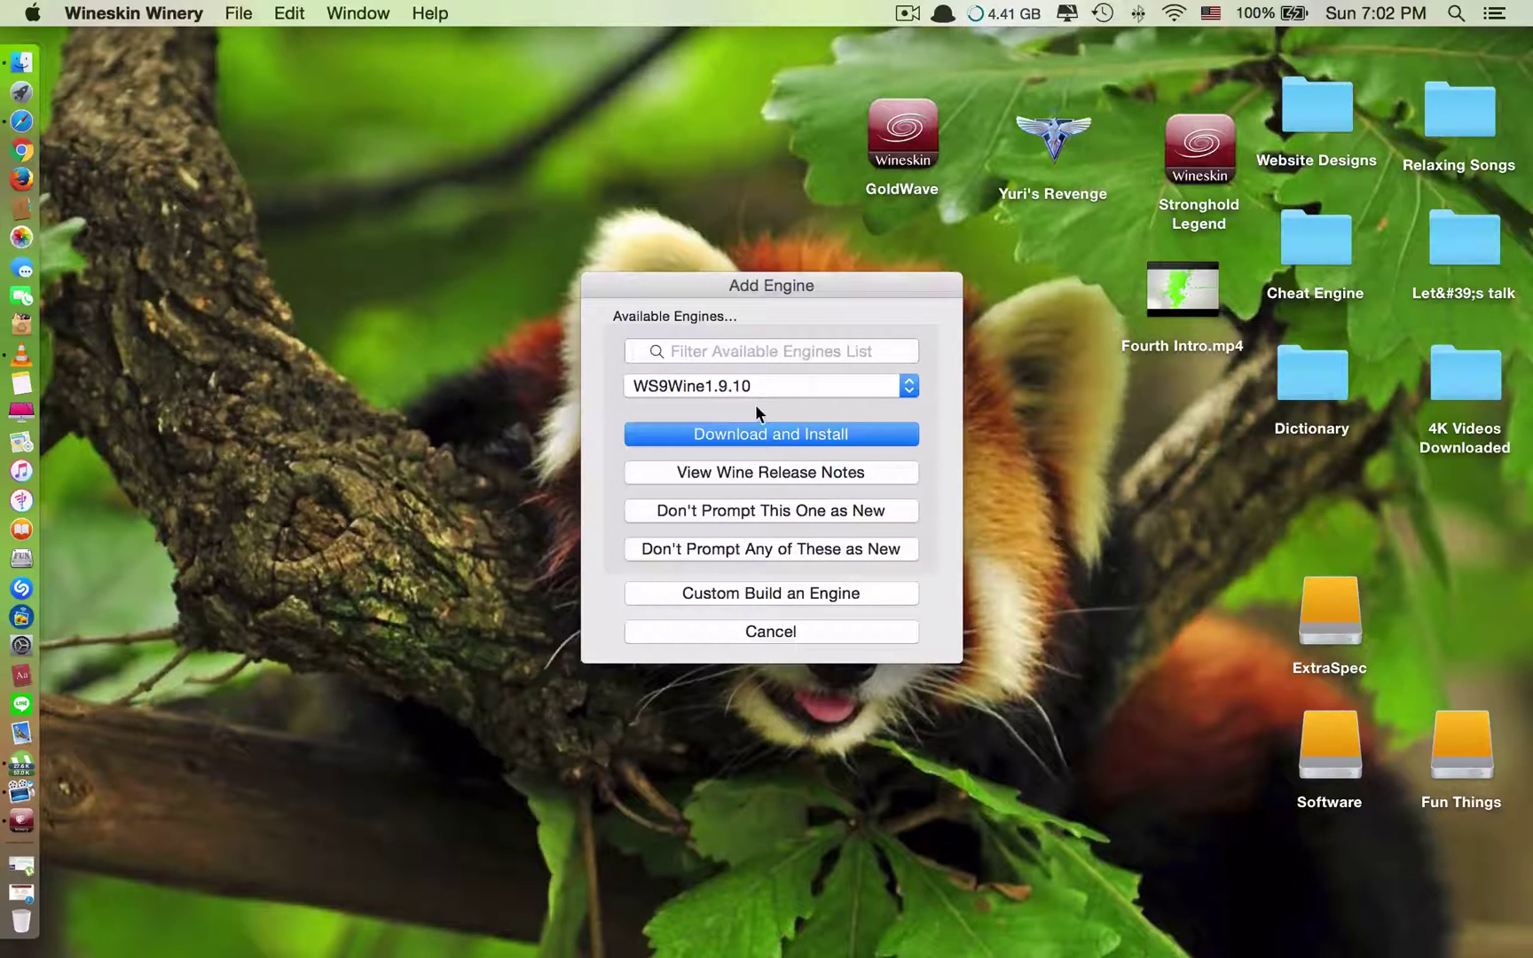
click(711, 383)
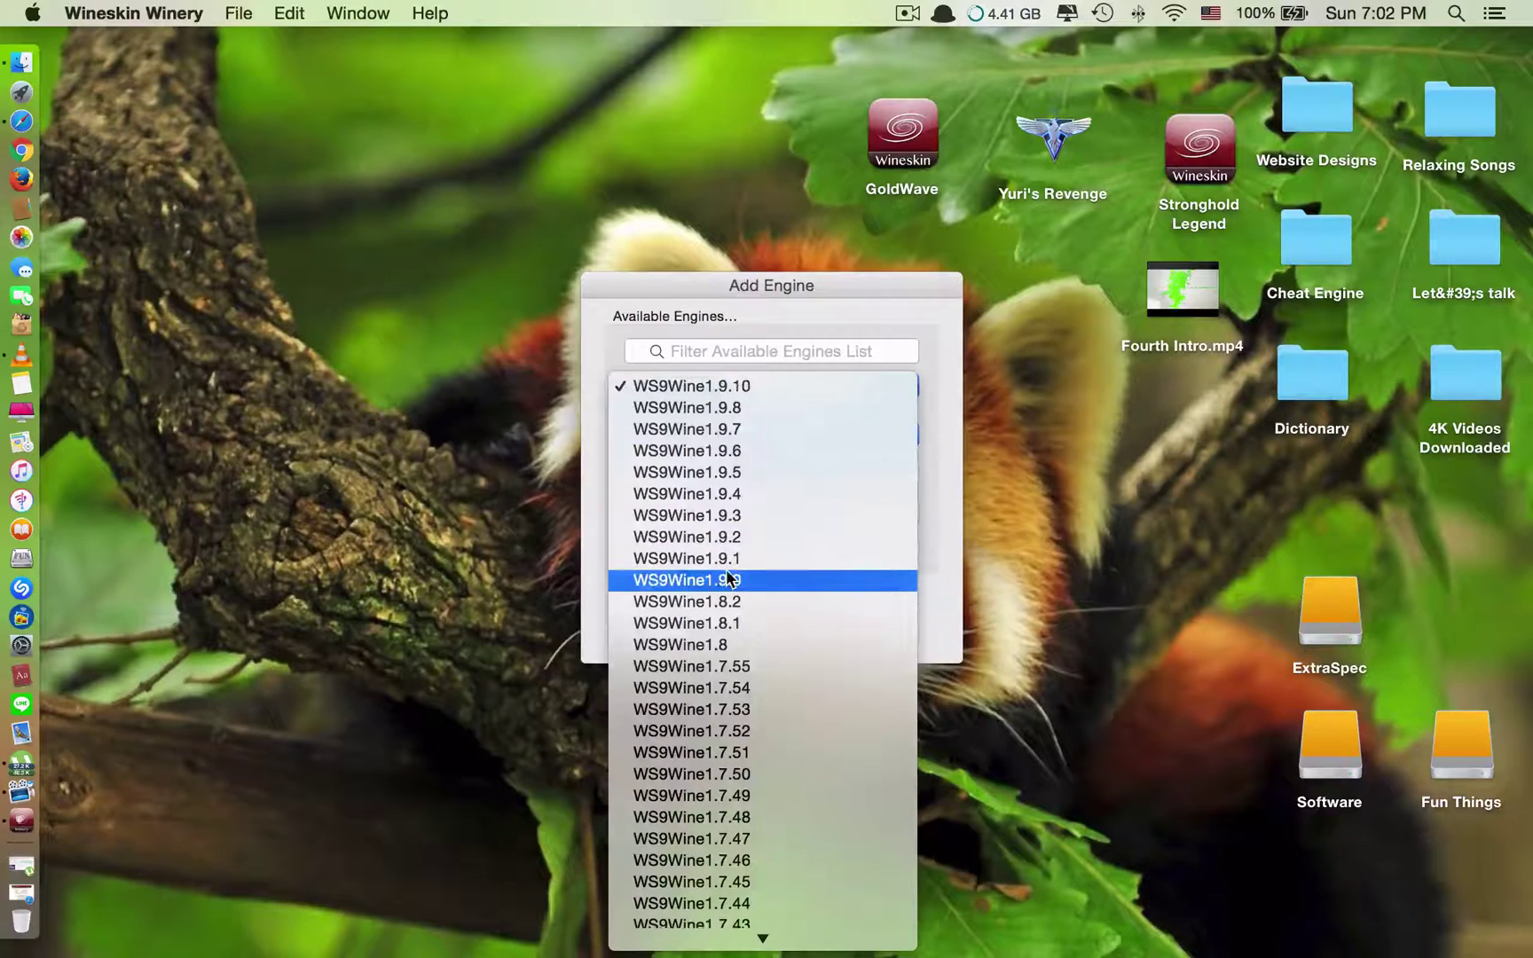
click(603, 347)
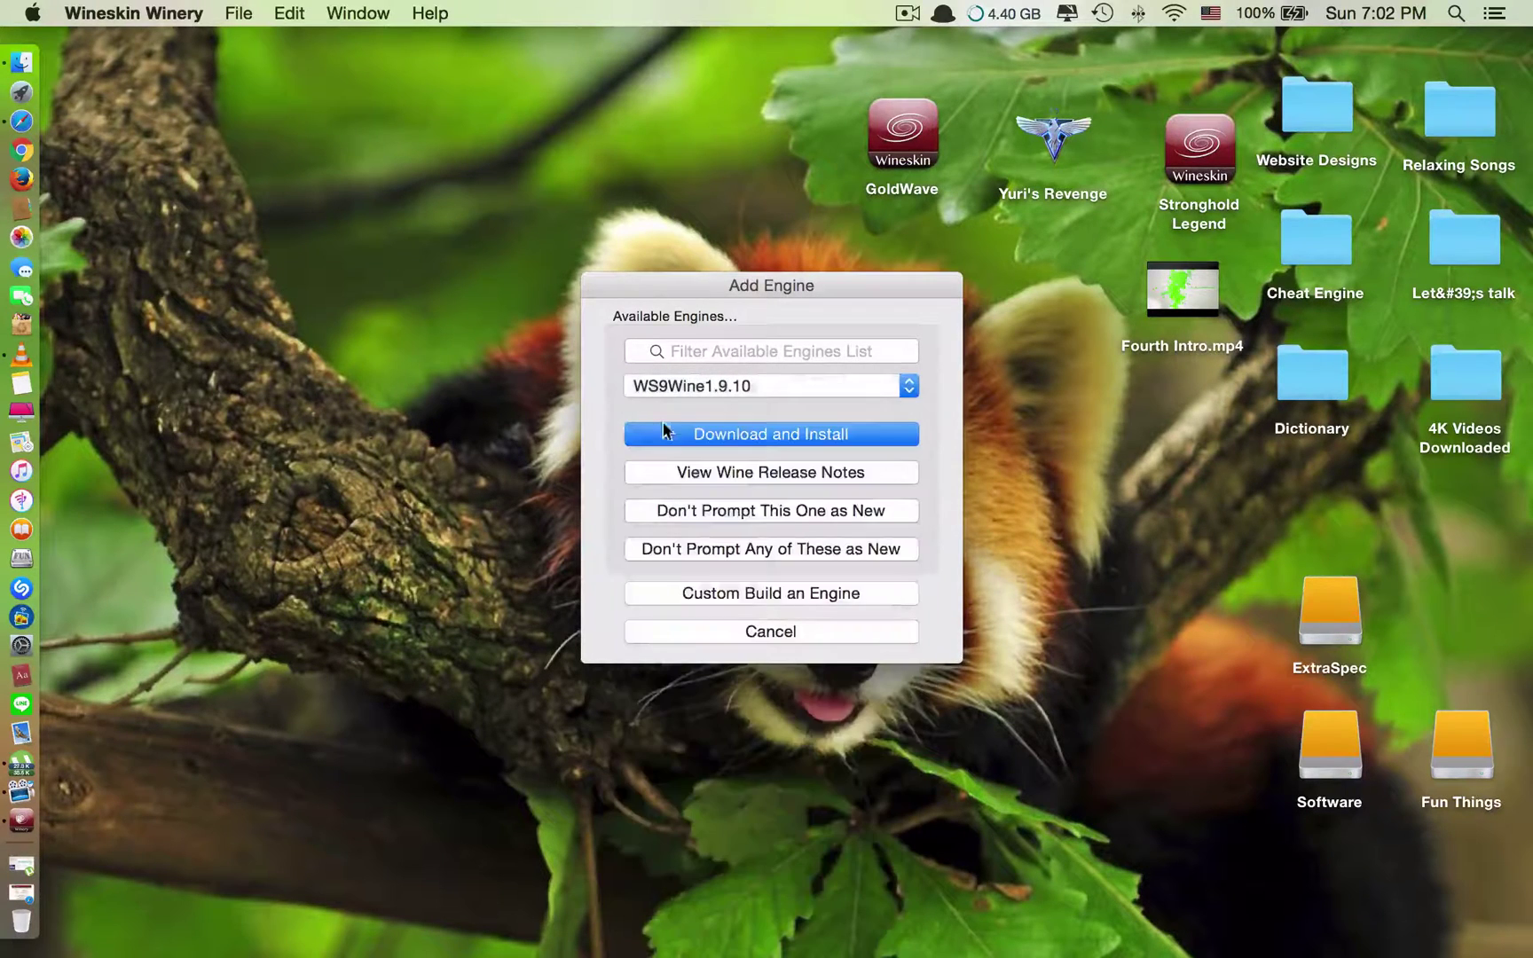
click(733, 629)
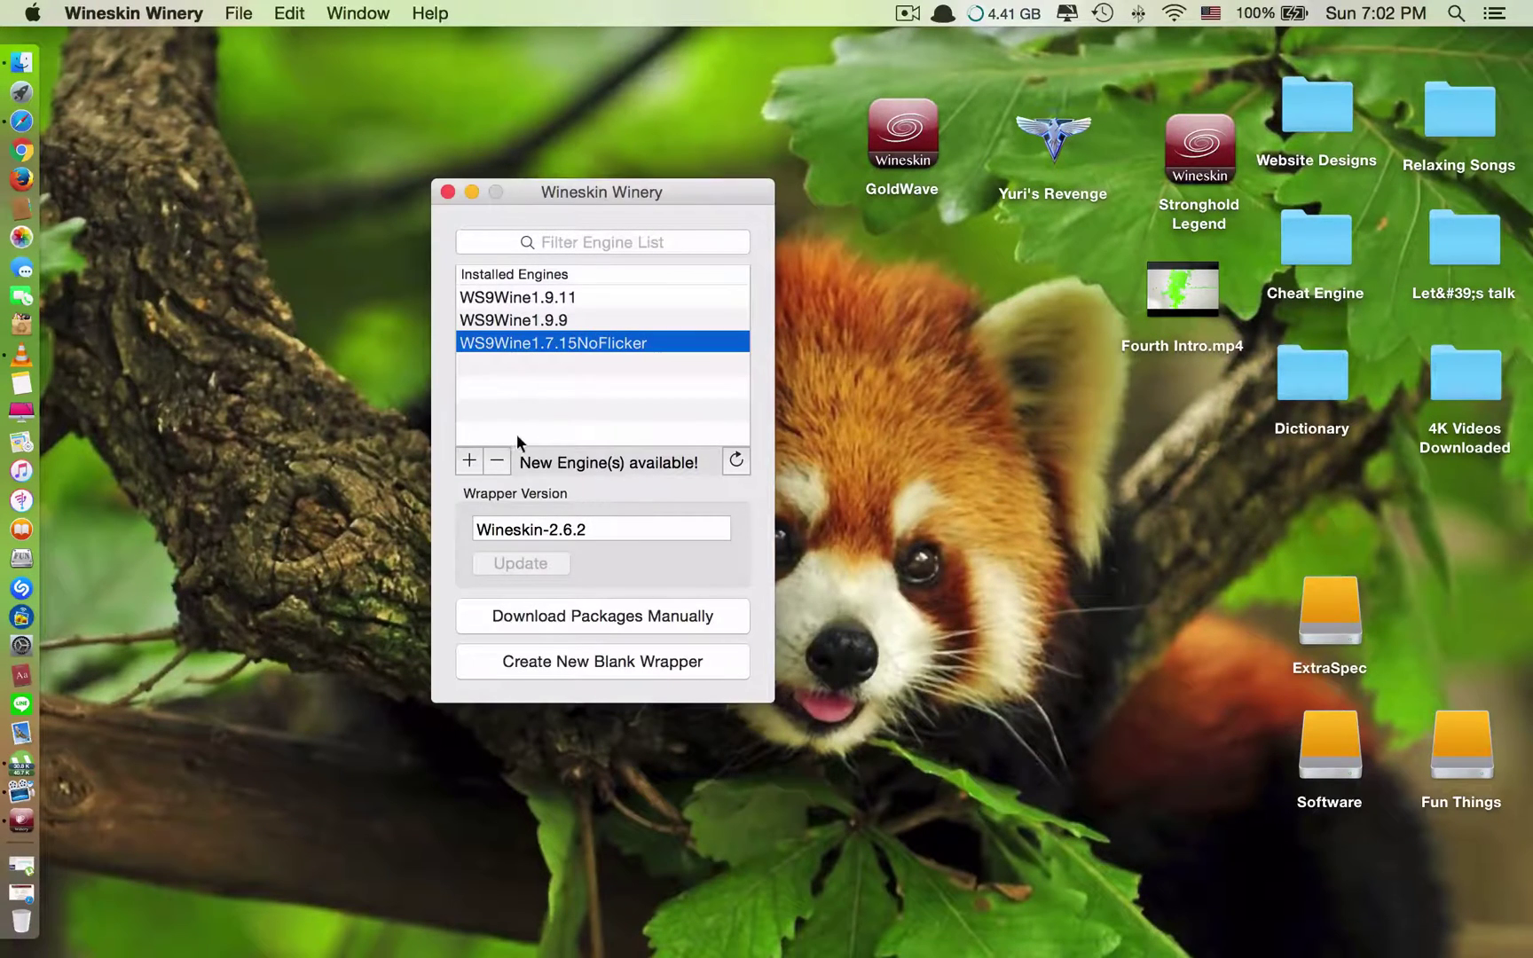
Create a new blank wrapper named Stronghold Crusade with the selected engine, and install the Mono and Gecko packages for it
click(593, 527)
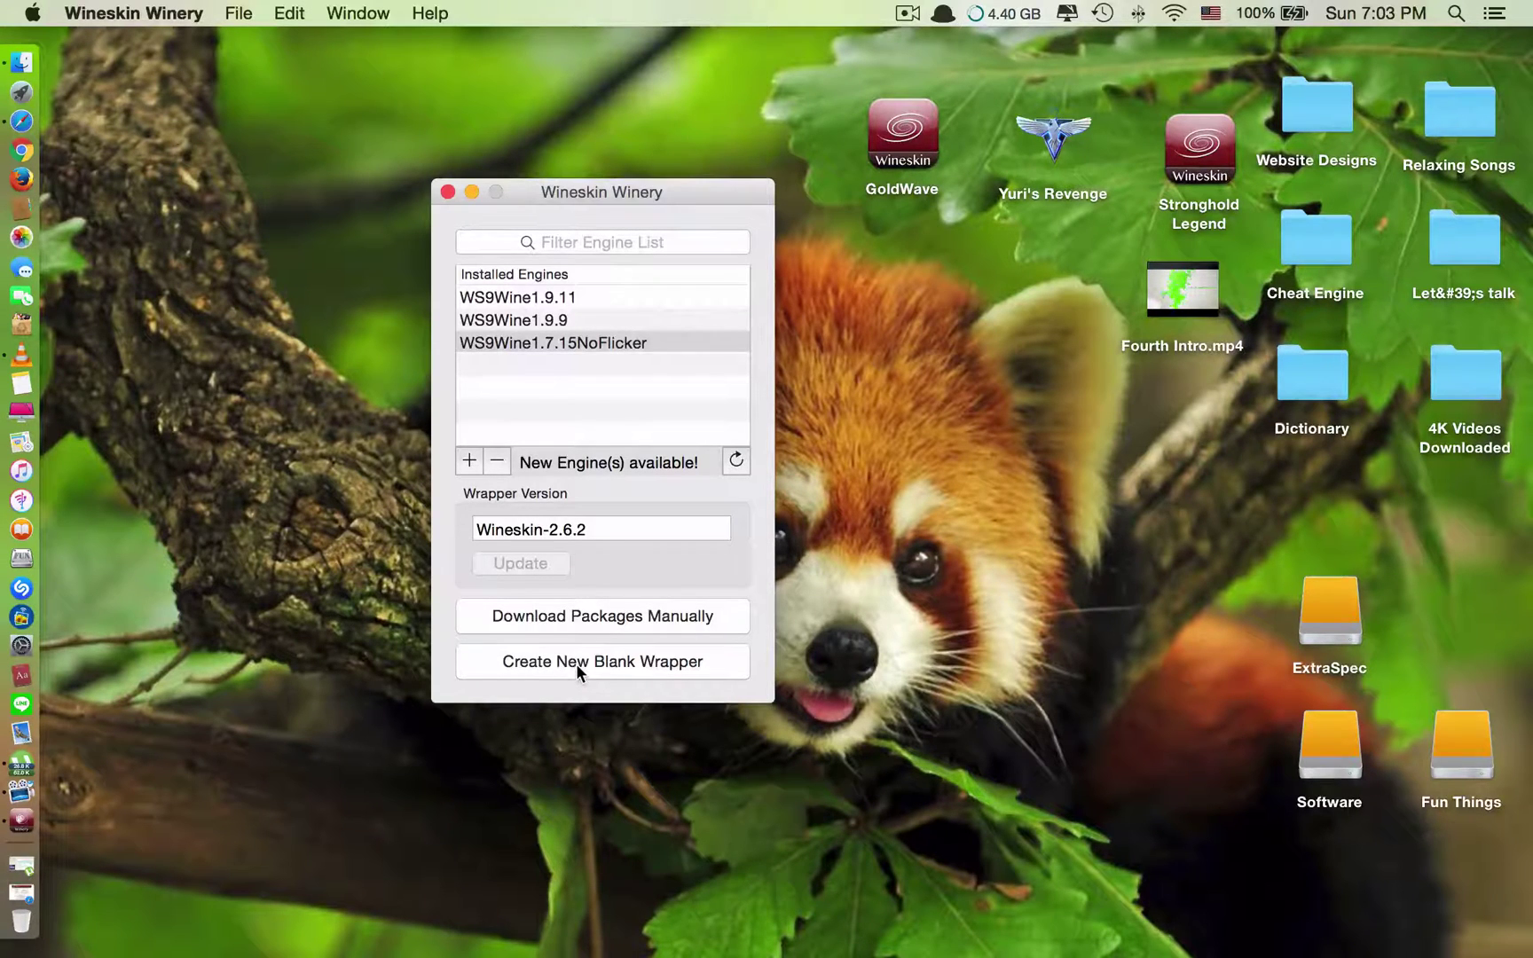
click(606, 662)
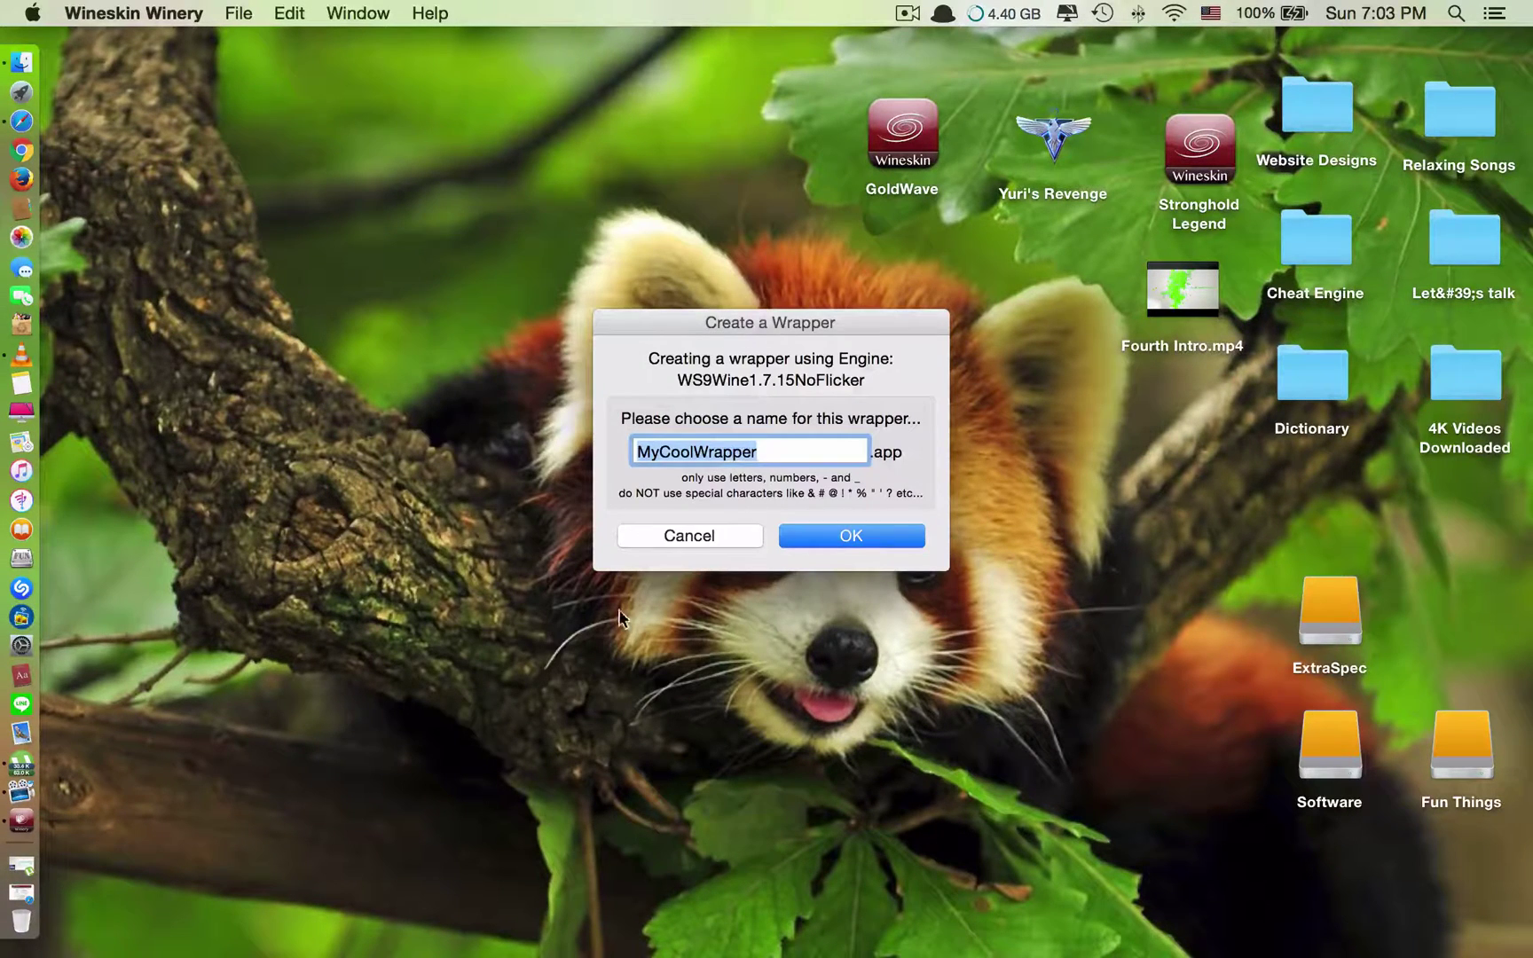
drag(700, 329, 644, 288)
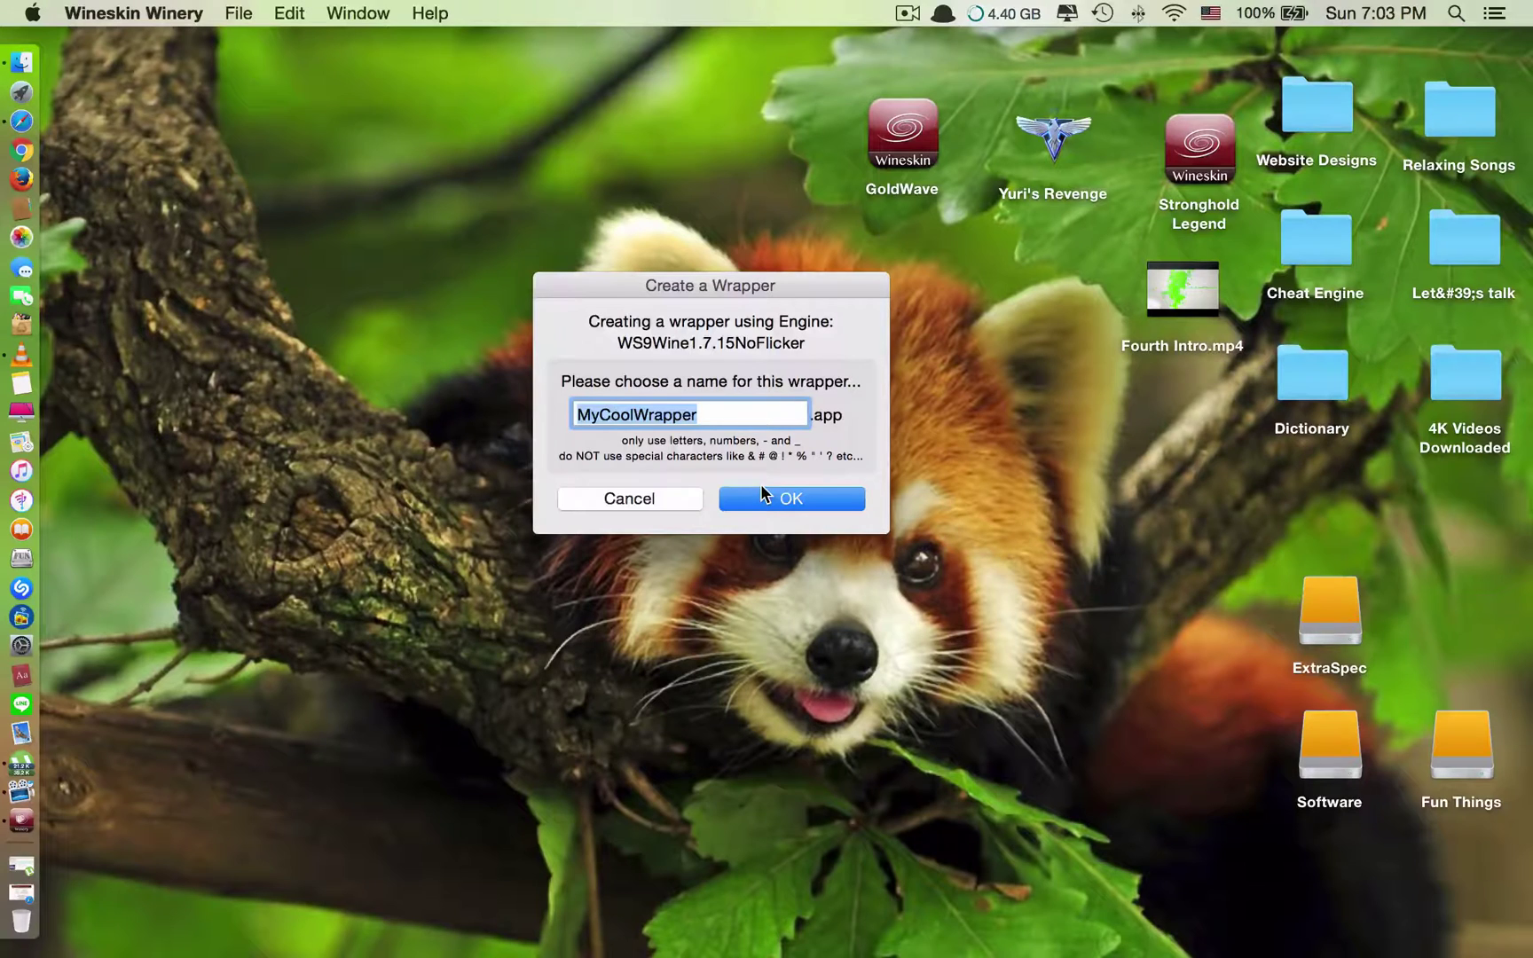
text(Stronghold C)
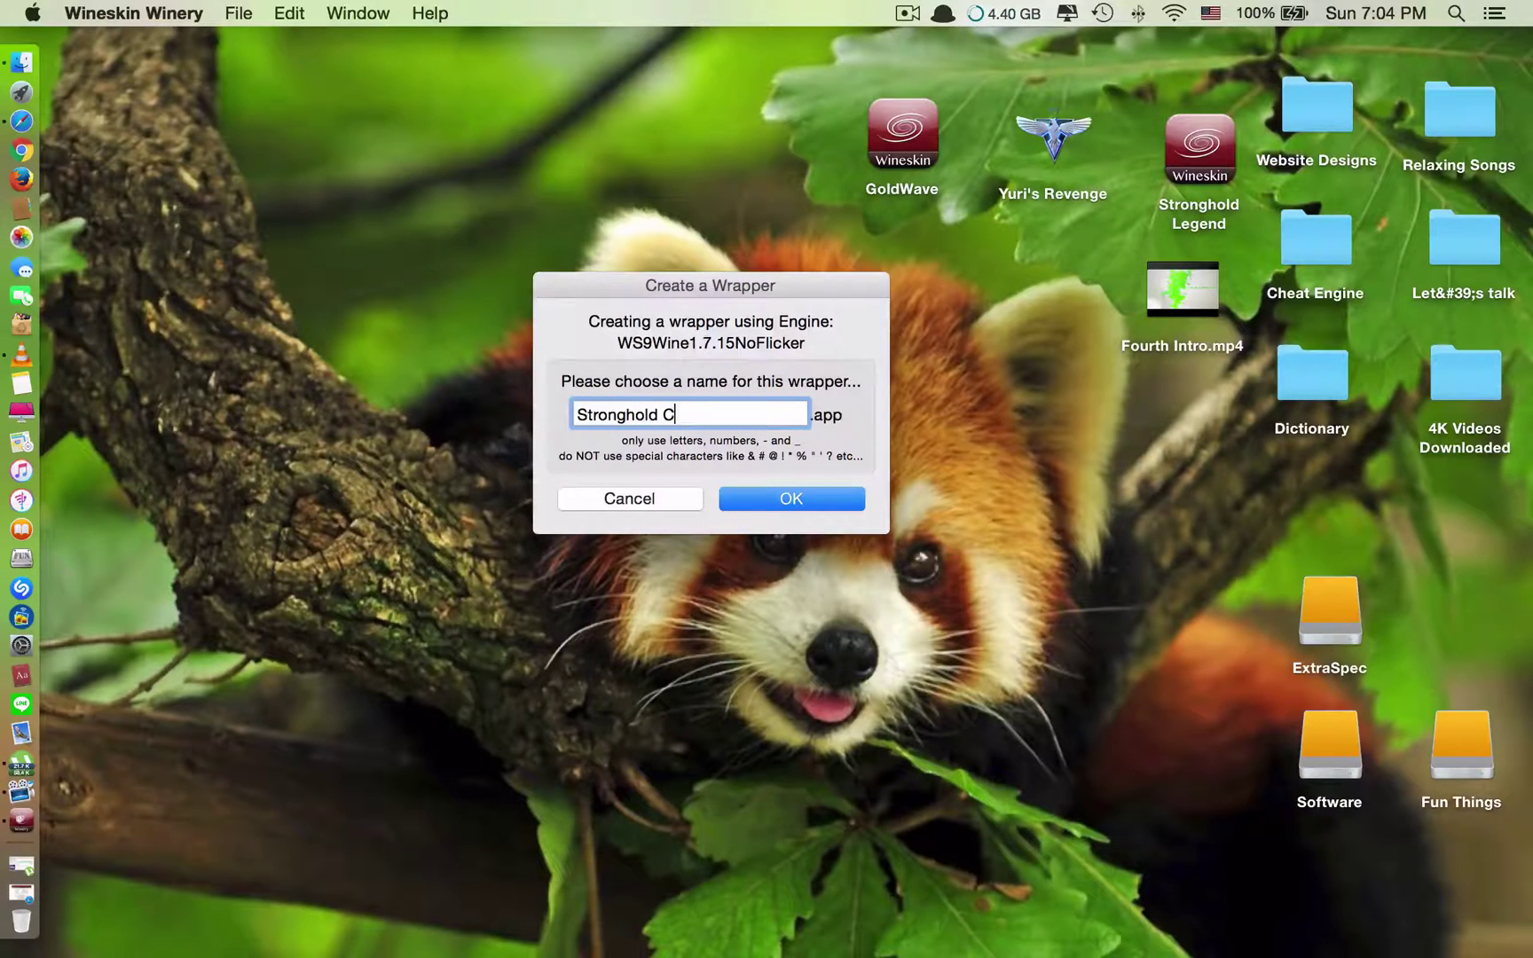
text(rusage)
key(BackSpace)
key(BackSpace)
text(de)
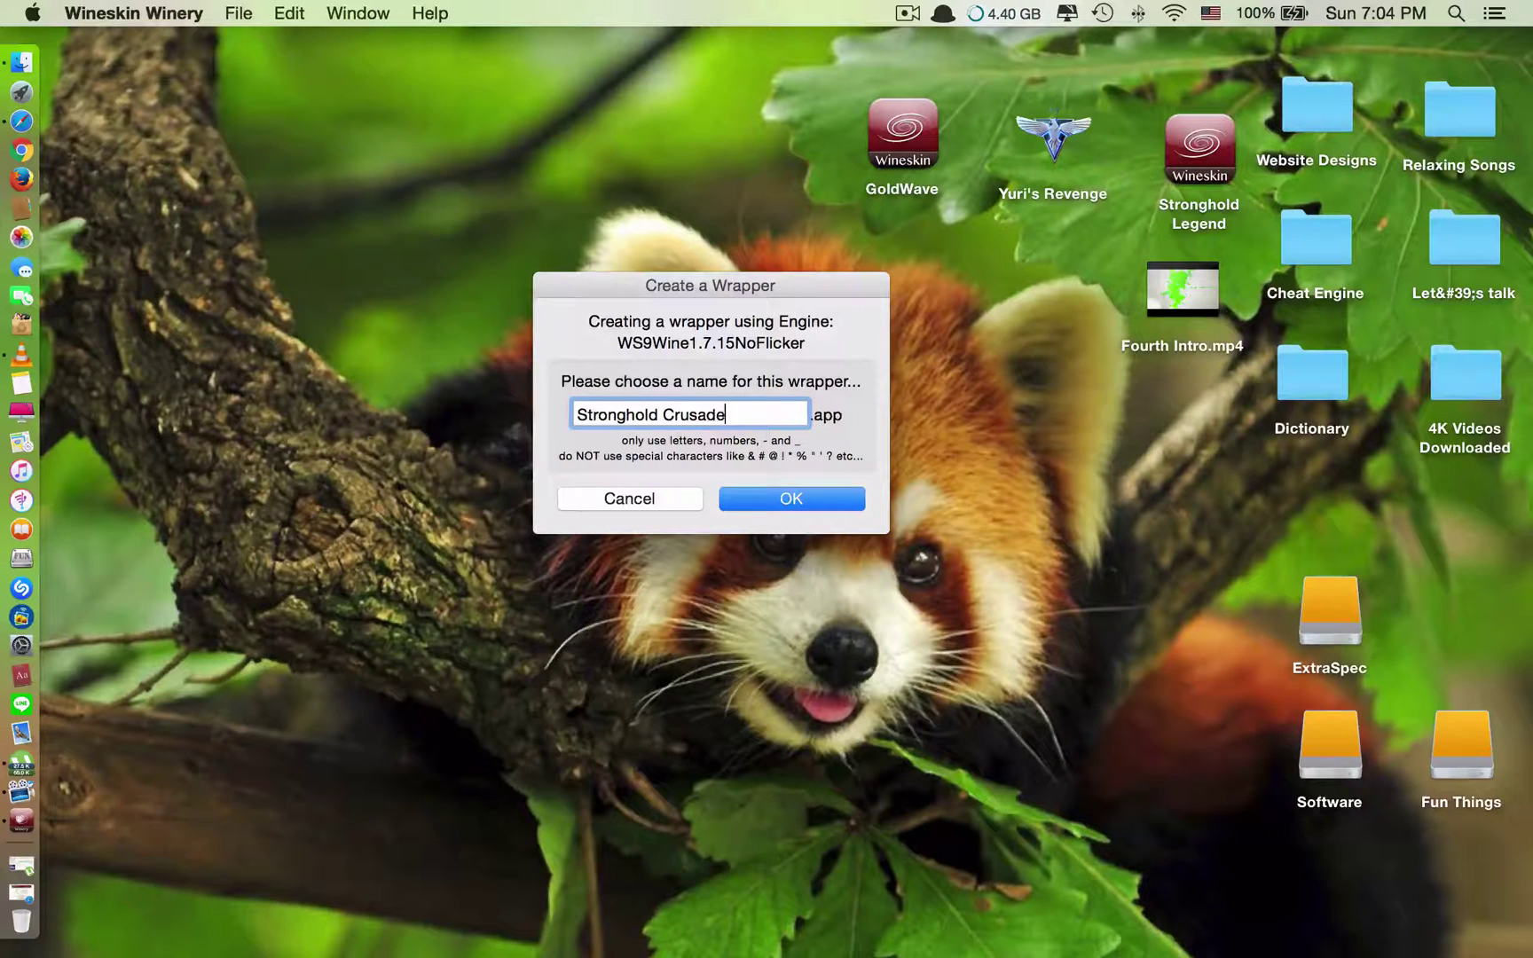
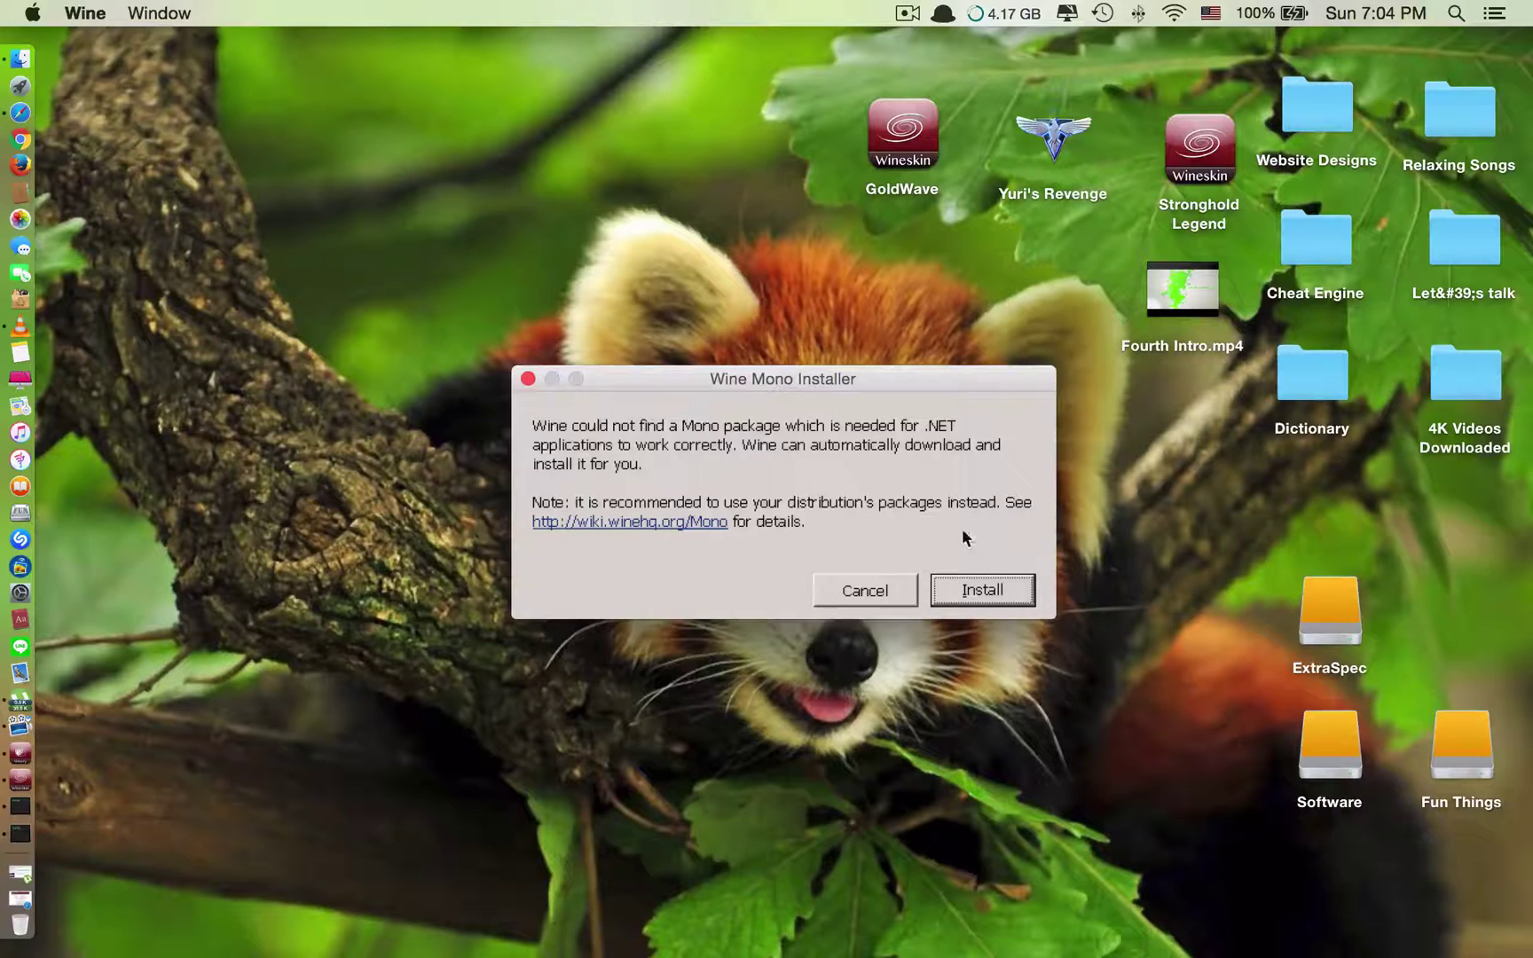
click(956, 587)
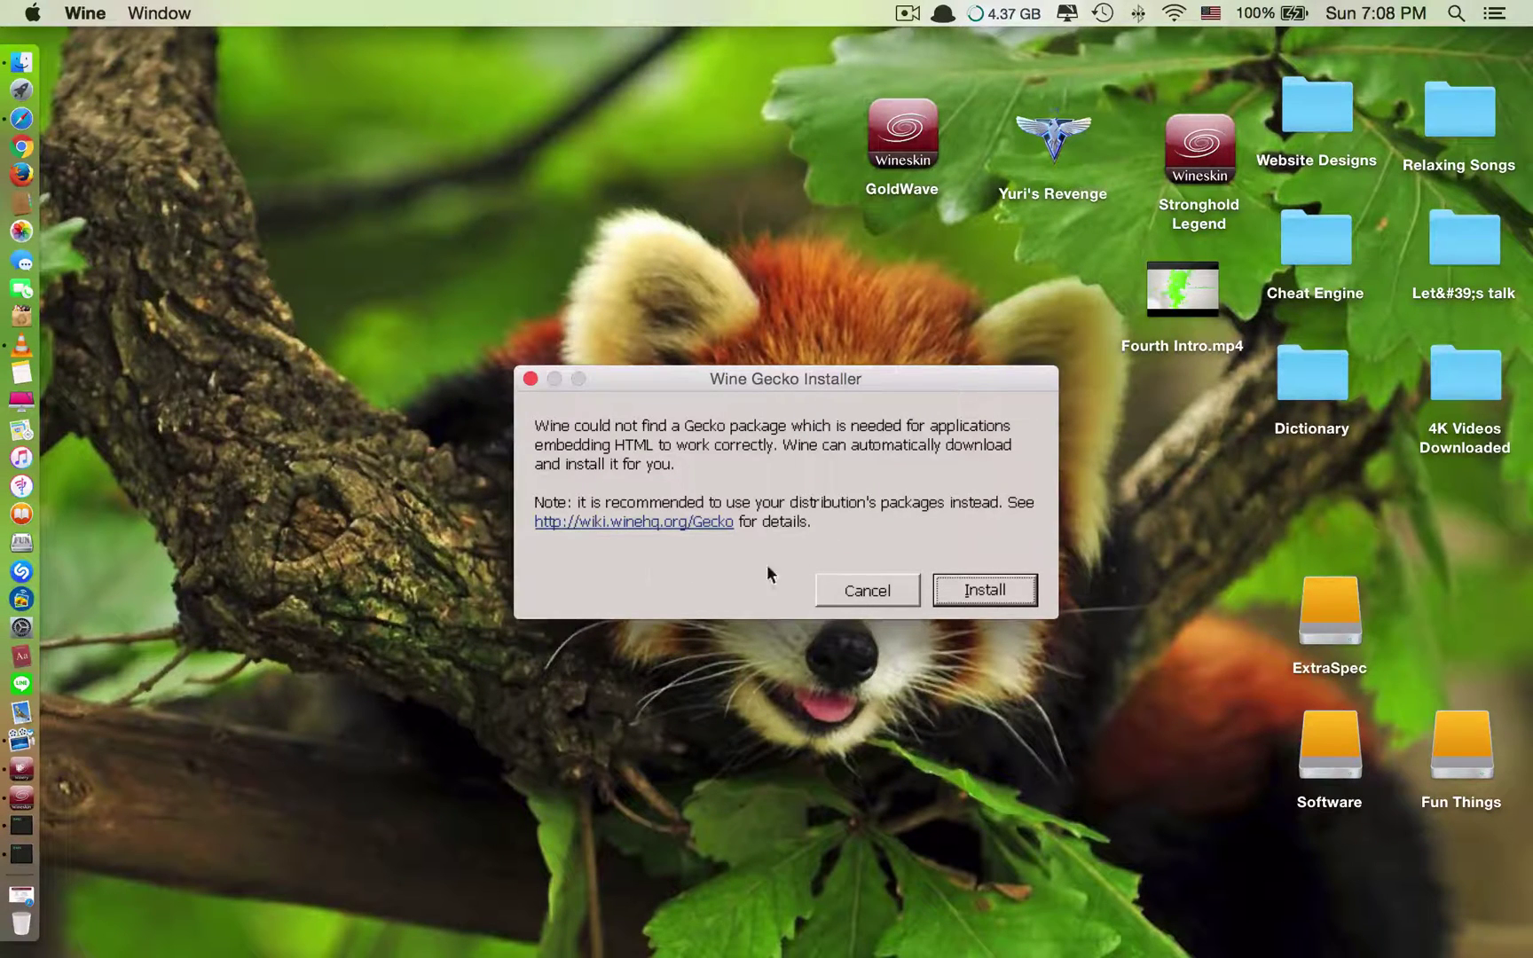
click(958, 587)
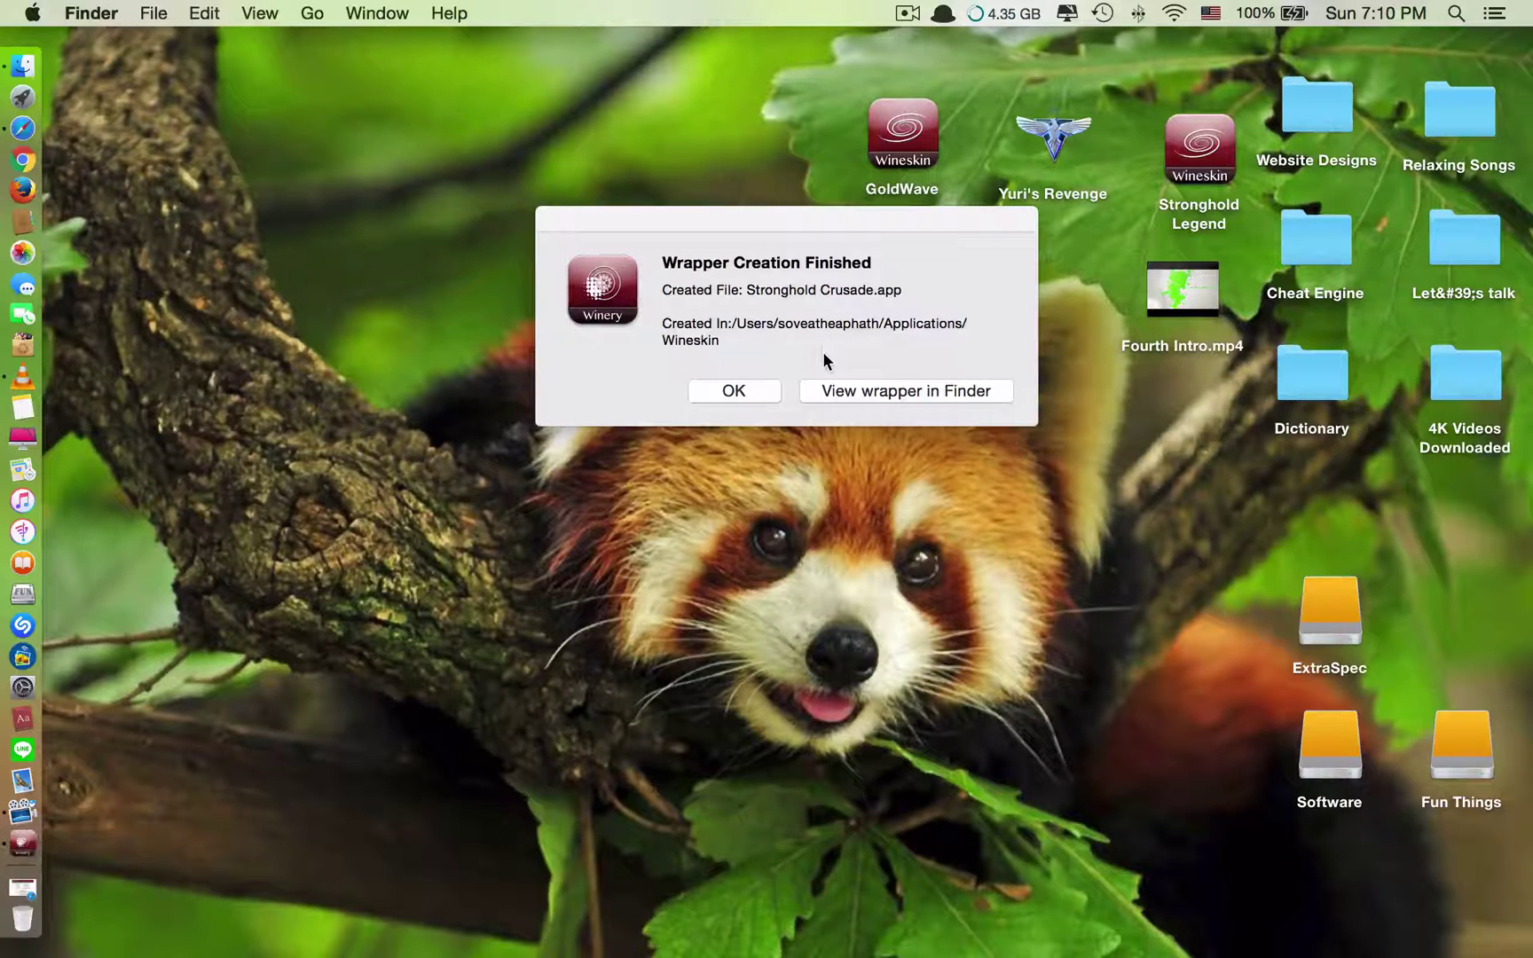
Show the finished wrapper in Finder, move it onto an open spot on the desktop, and close the Finder and Winery windows
click(934, 397)
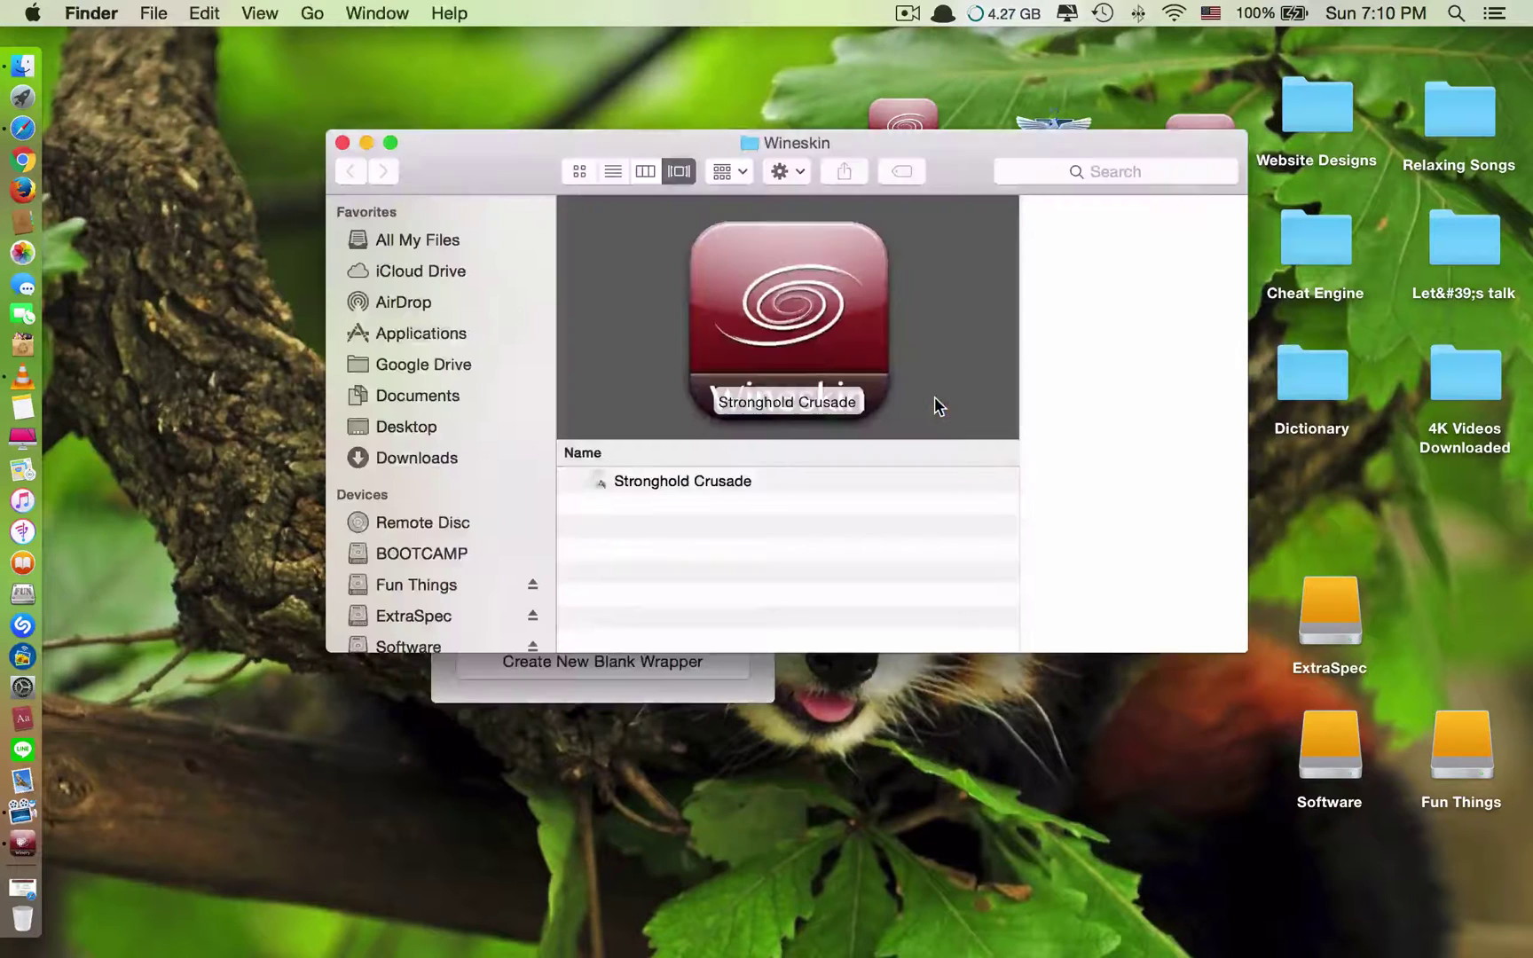
click(699, 483)
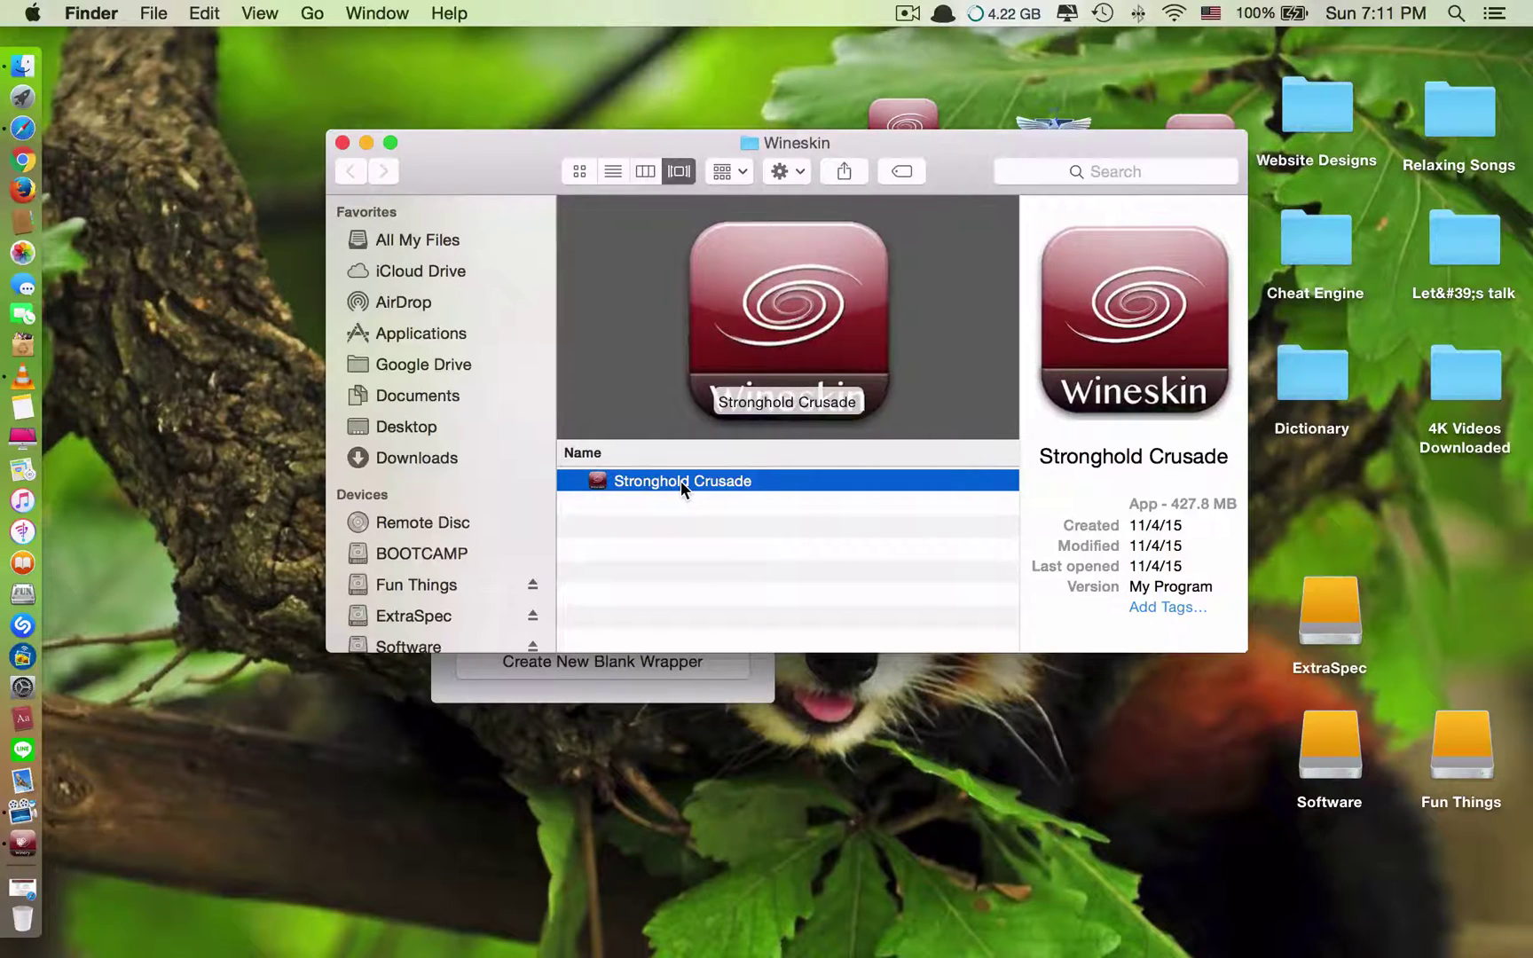
drag(681, 479, 970, 750)
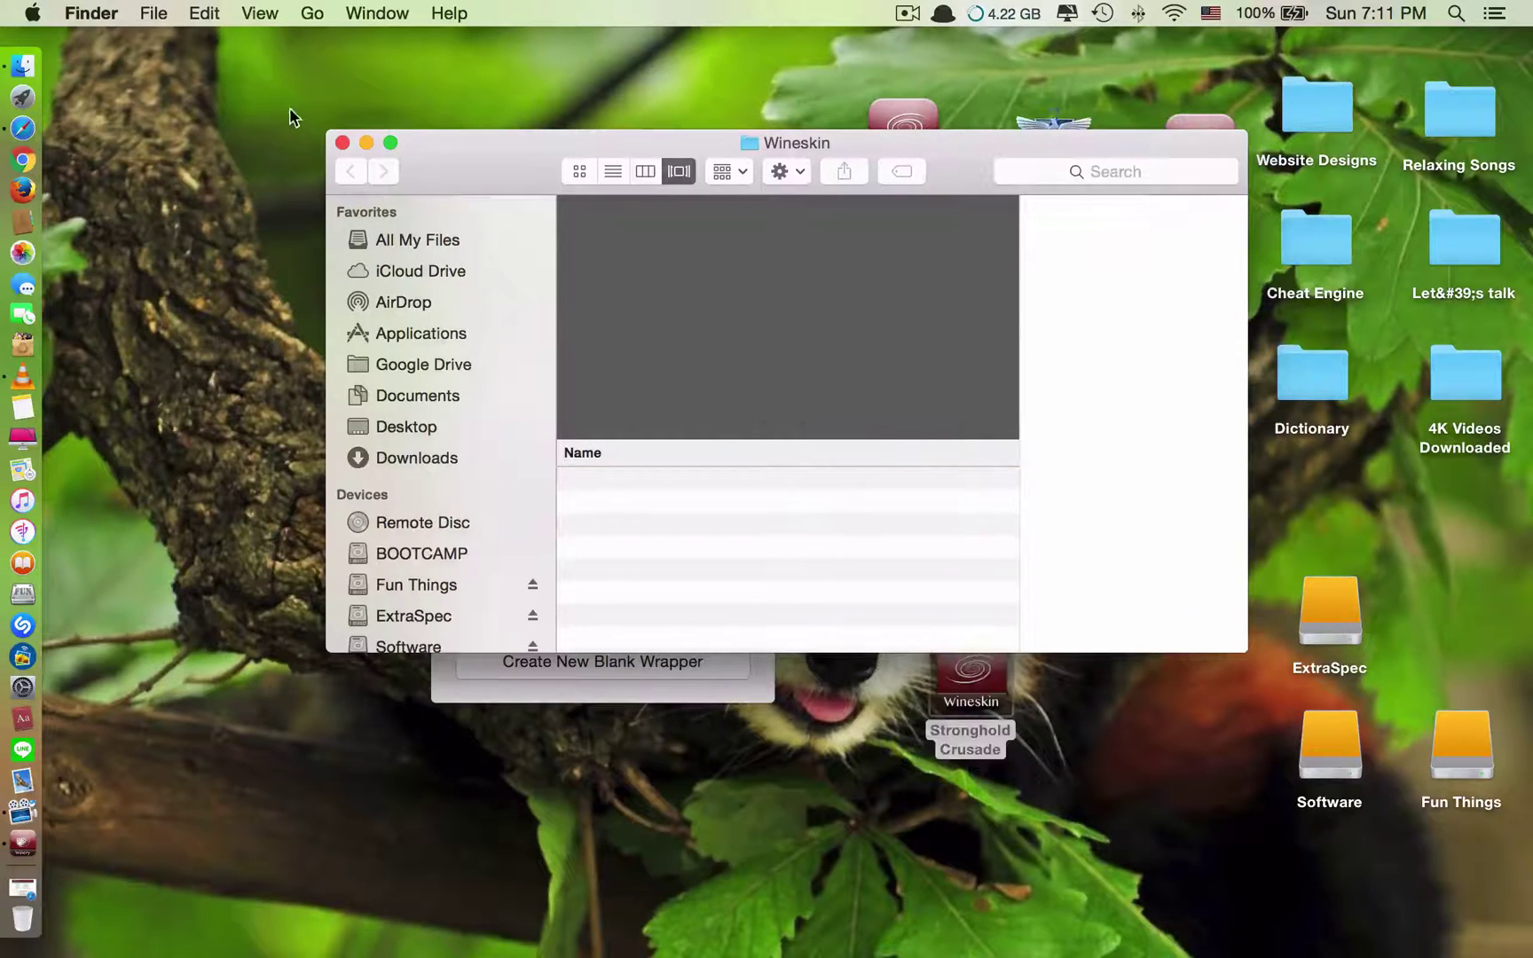
click(342, 142)
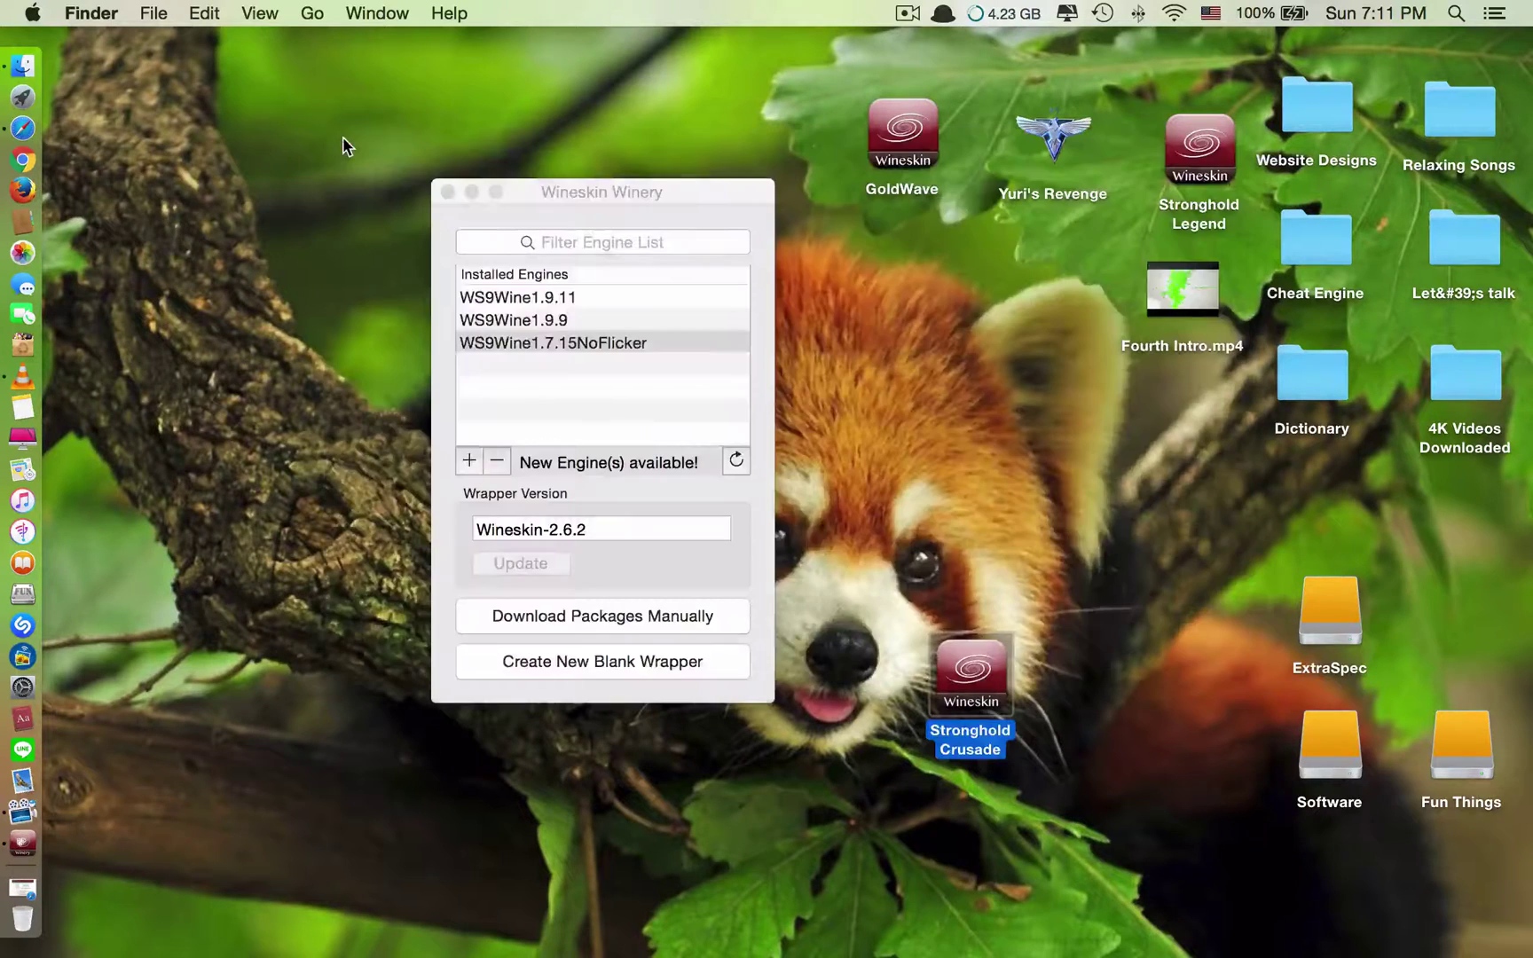
click(447, 192)
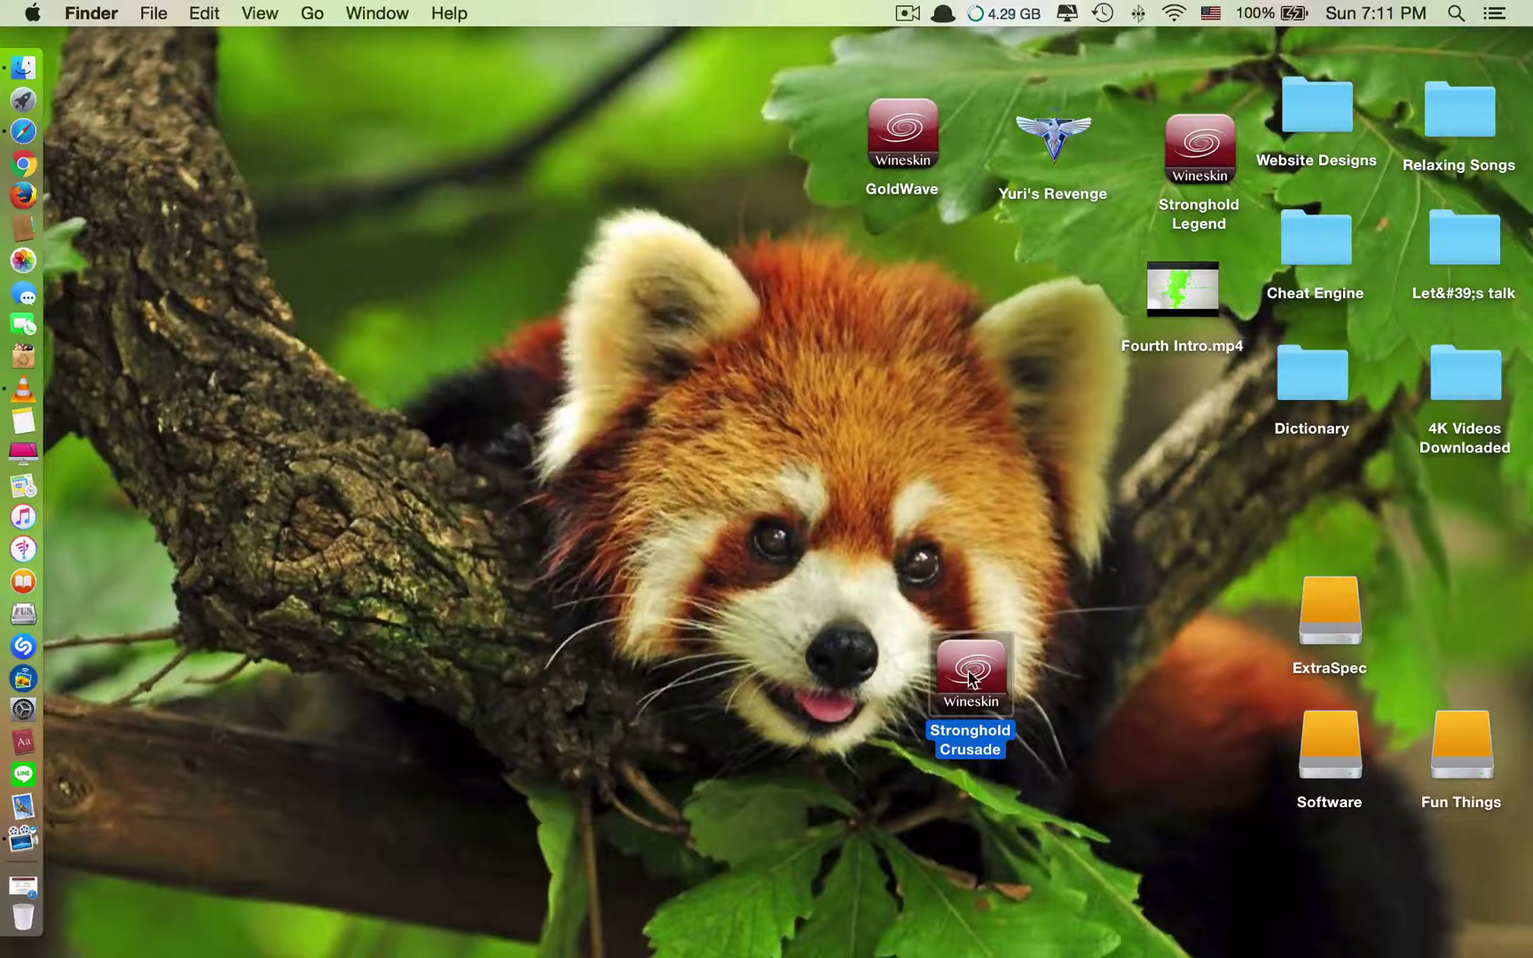
drag(973, 681, 785, 388)
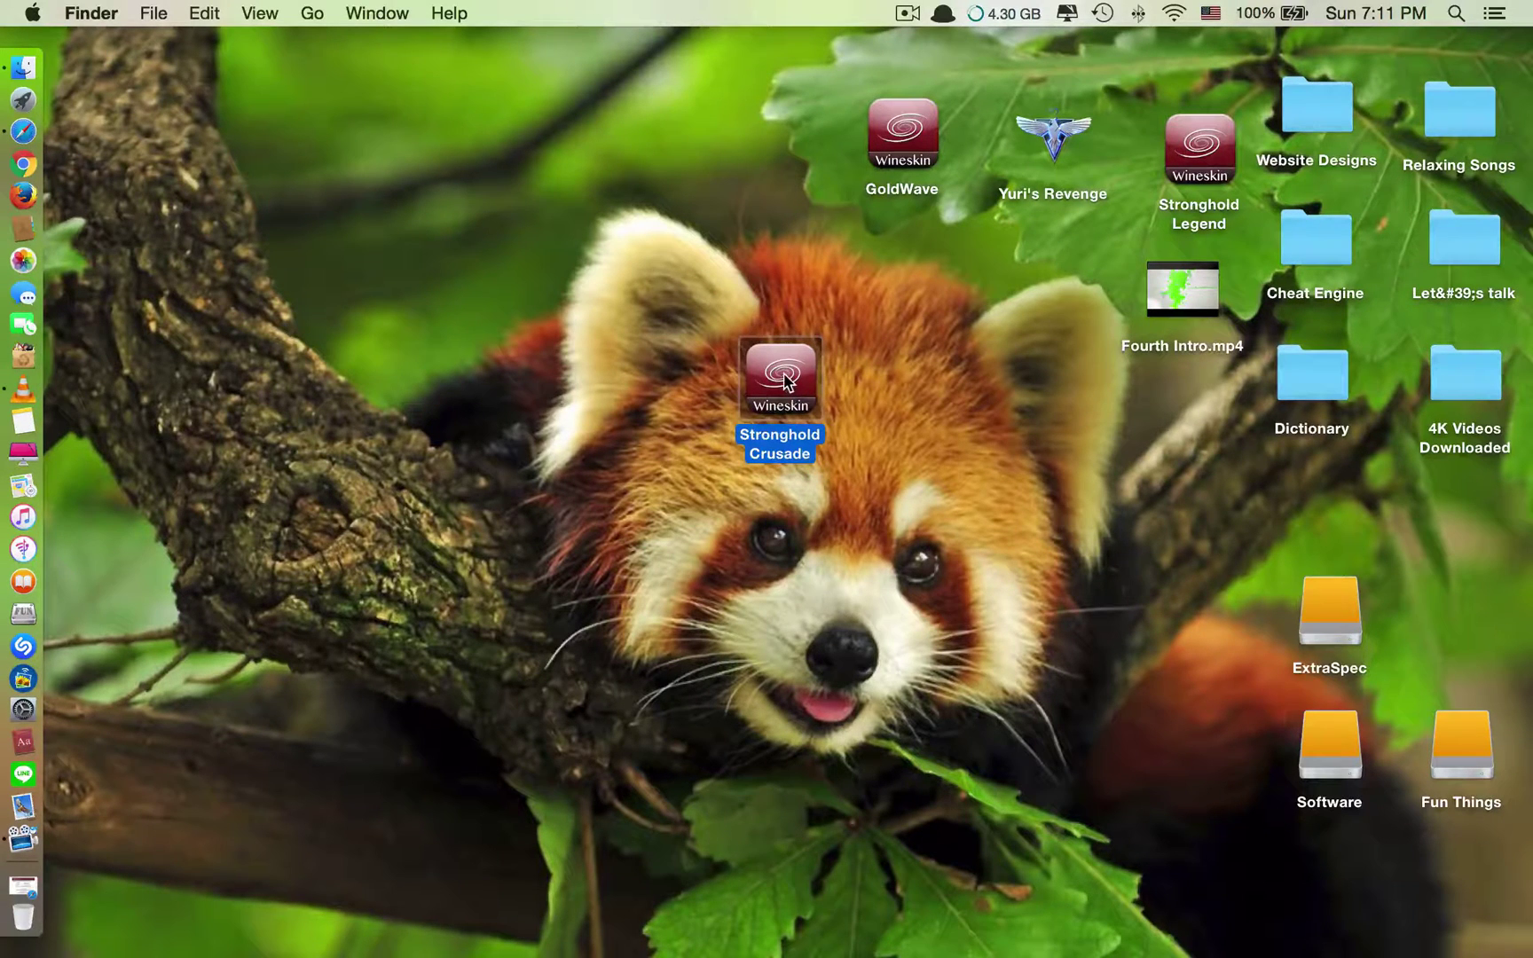
Launch the Stronghold Crusade wrapper from the desktop and open the setup executable chooser for installing software
double_click(785, 380)
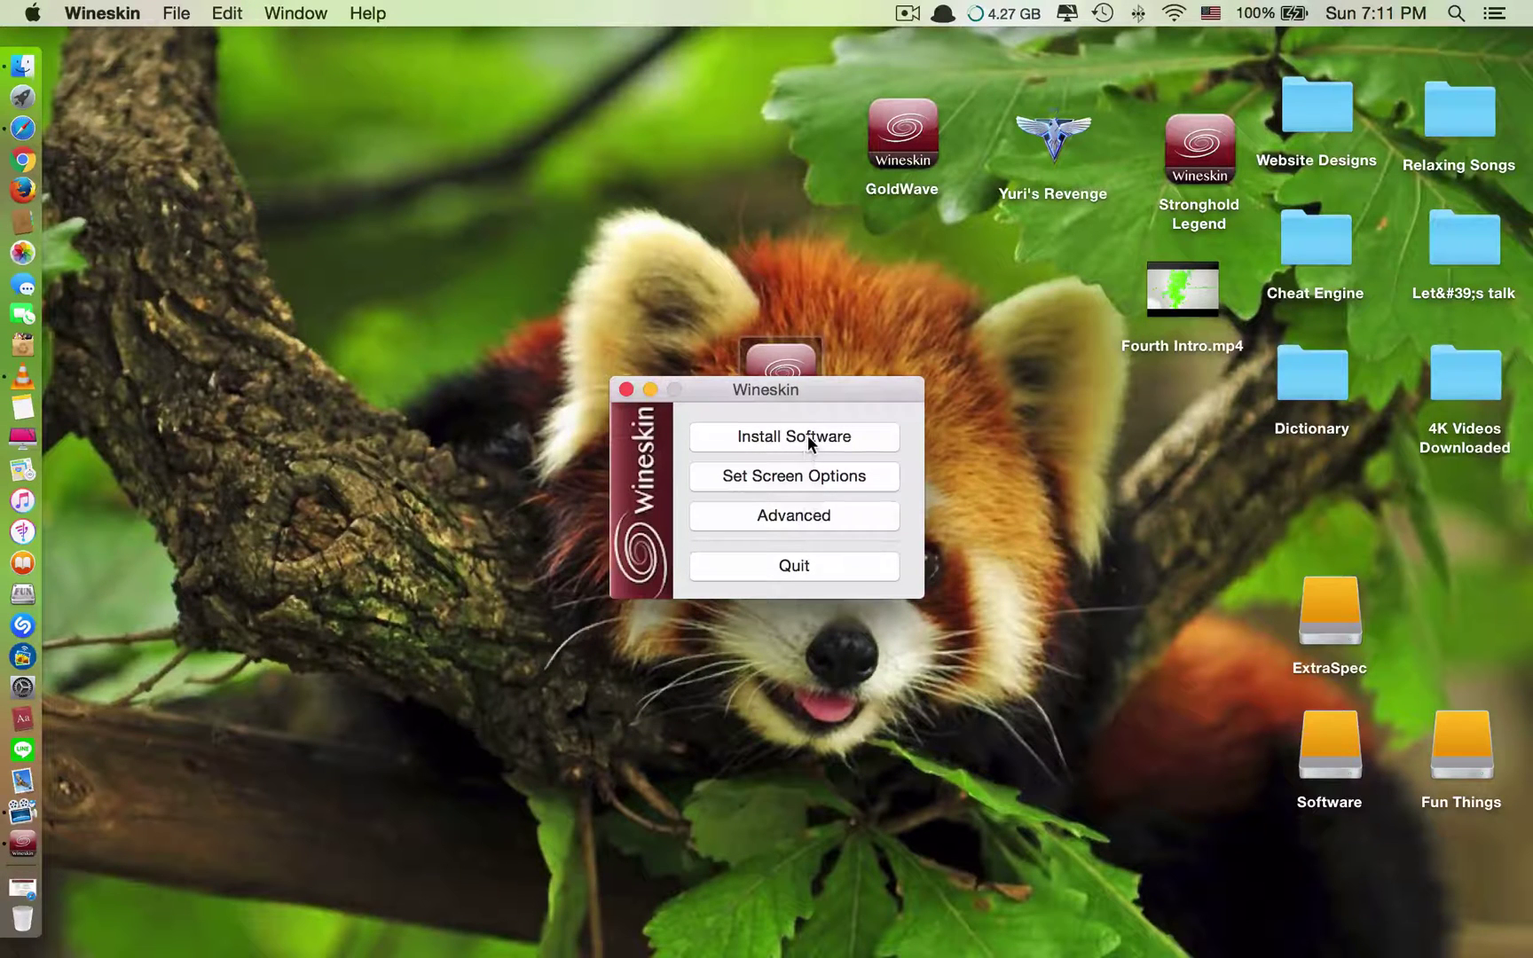
click(807, 435)
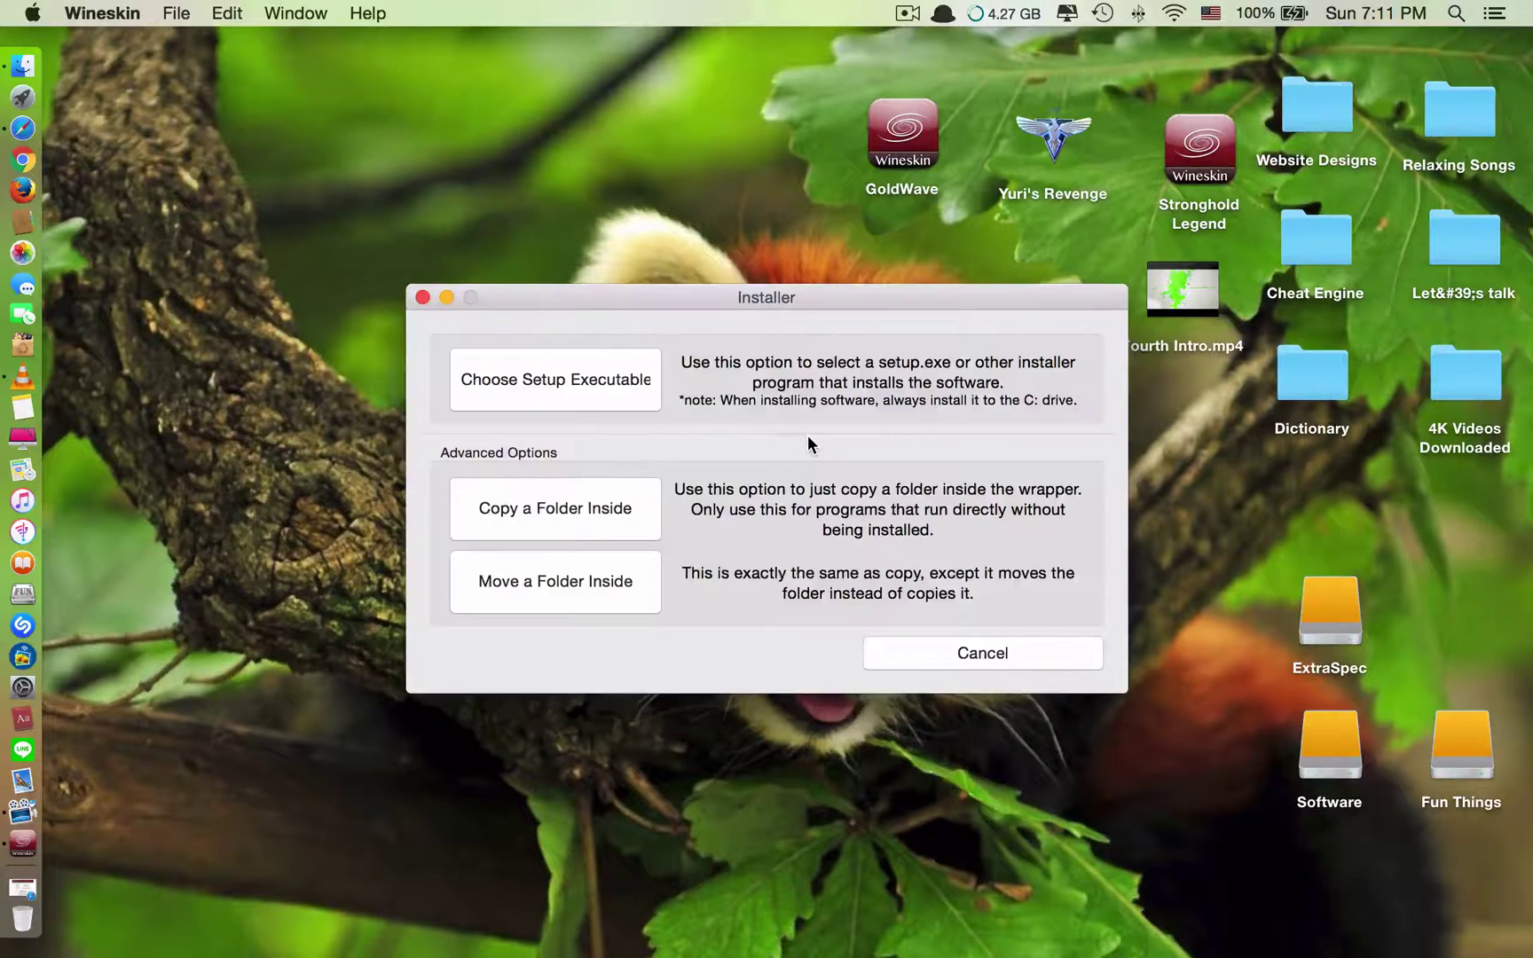
click(609, 391)
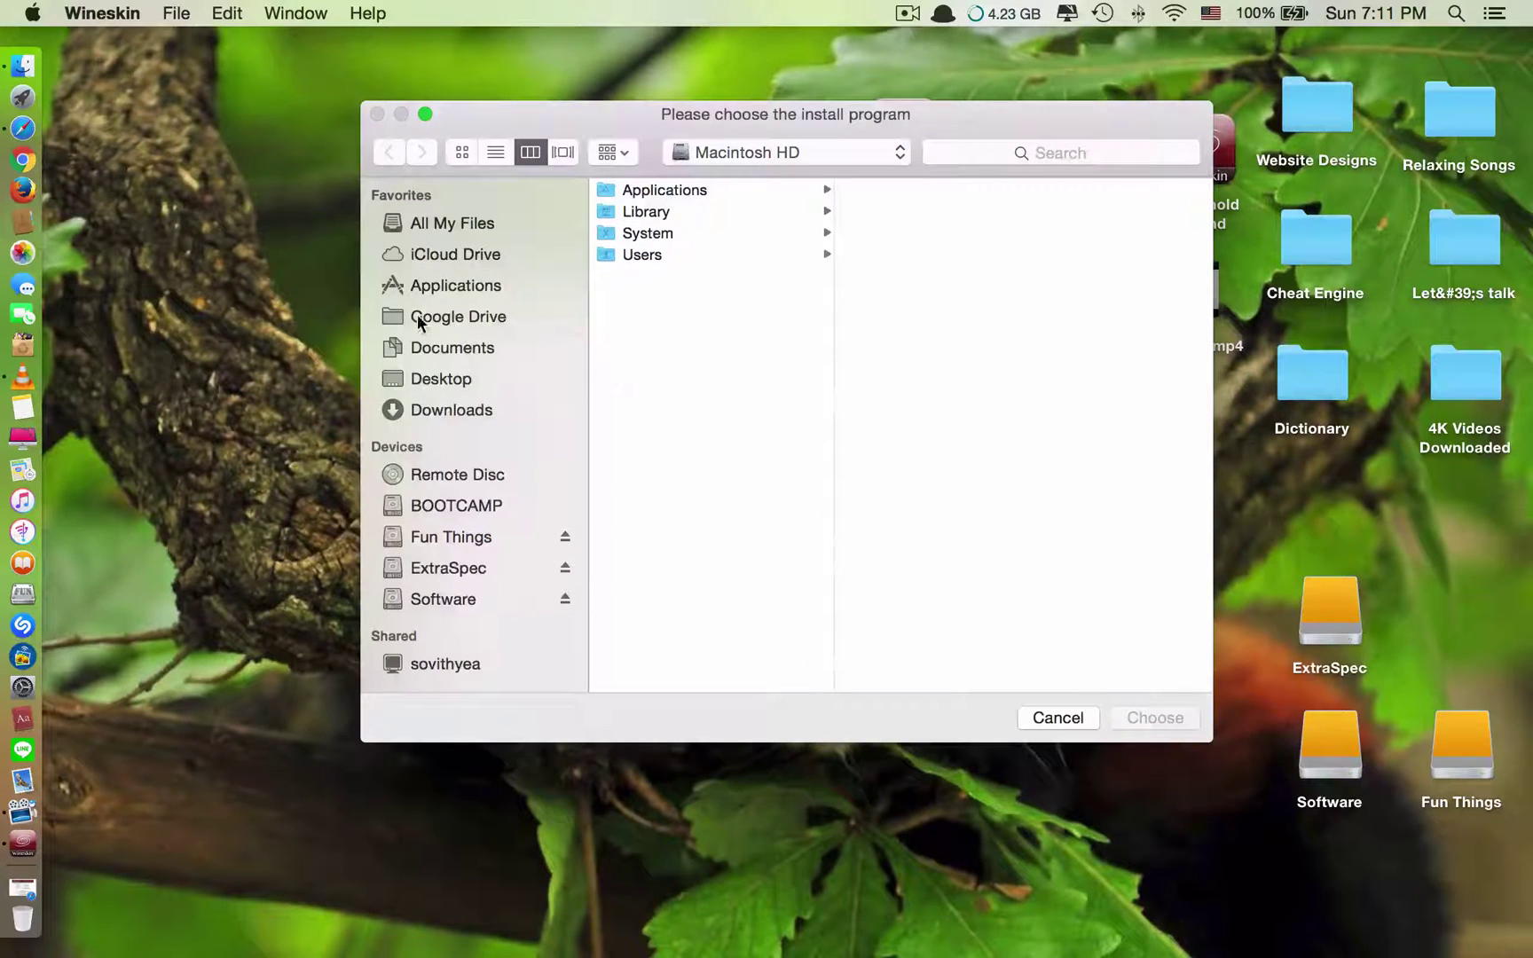
Choose autoplay.exe as the install program from Stronghold Crusade/Stronghold Warchest(CD) on the Software drive
click(473, 378)
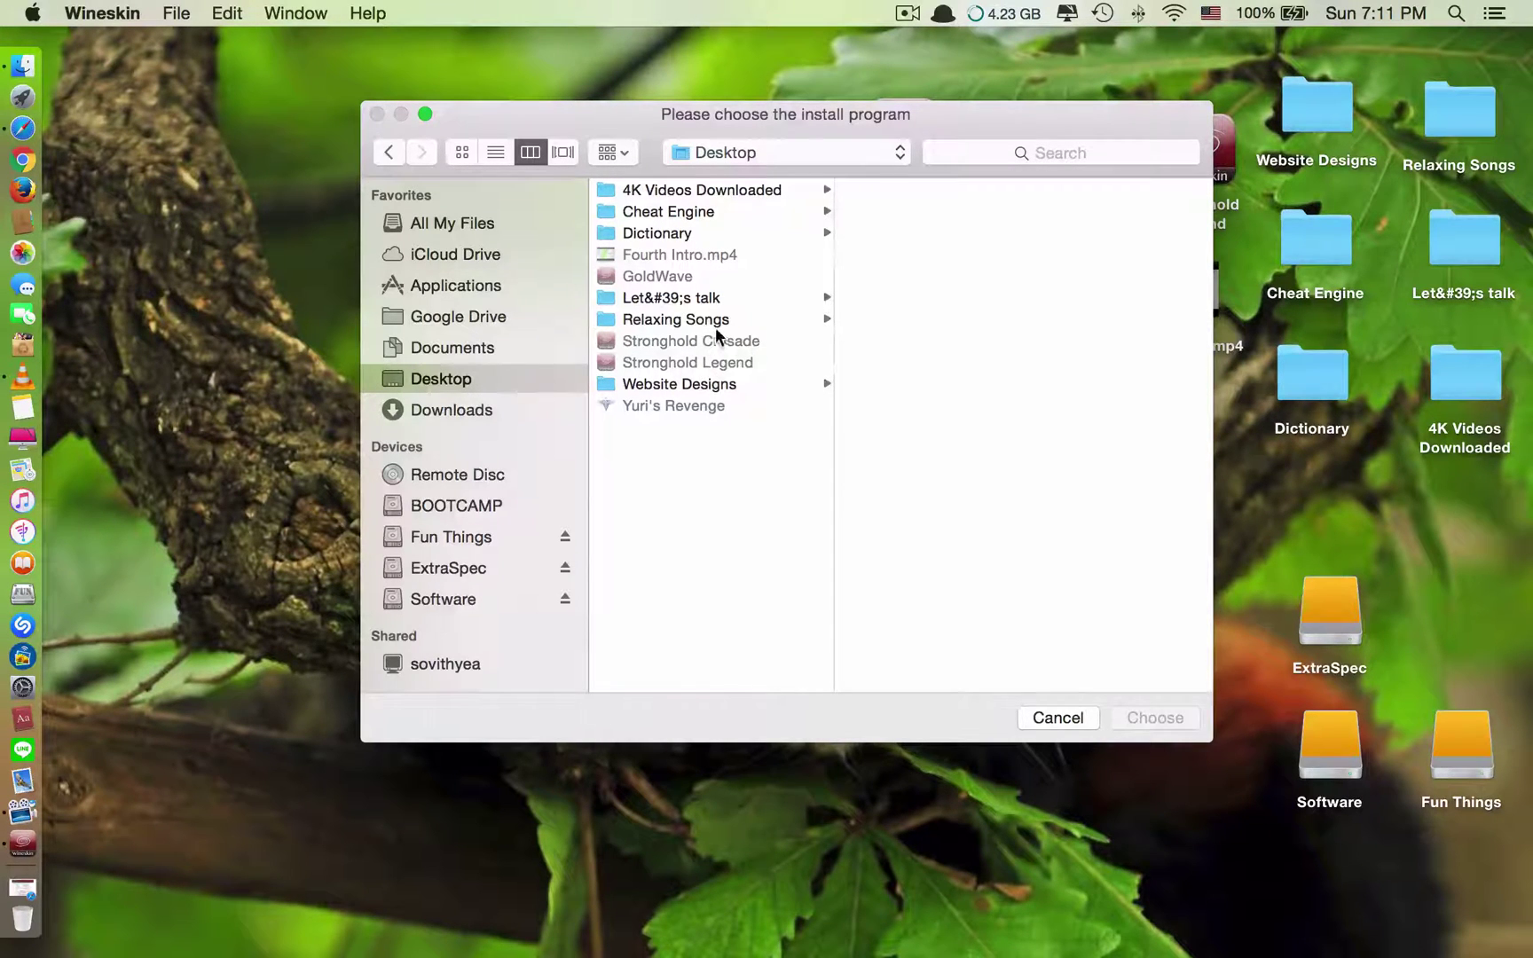
click(499, 595)
scroll(635, 548, down, 5)
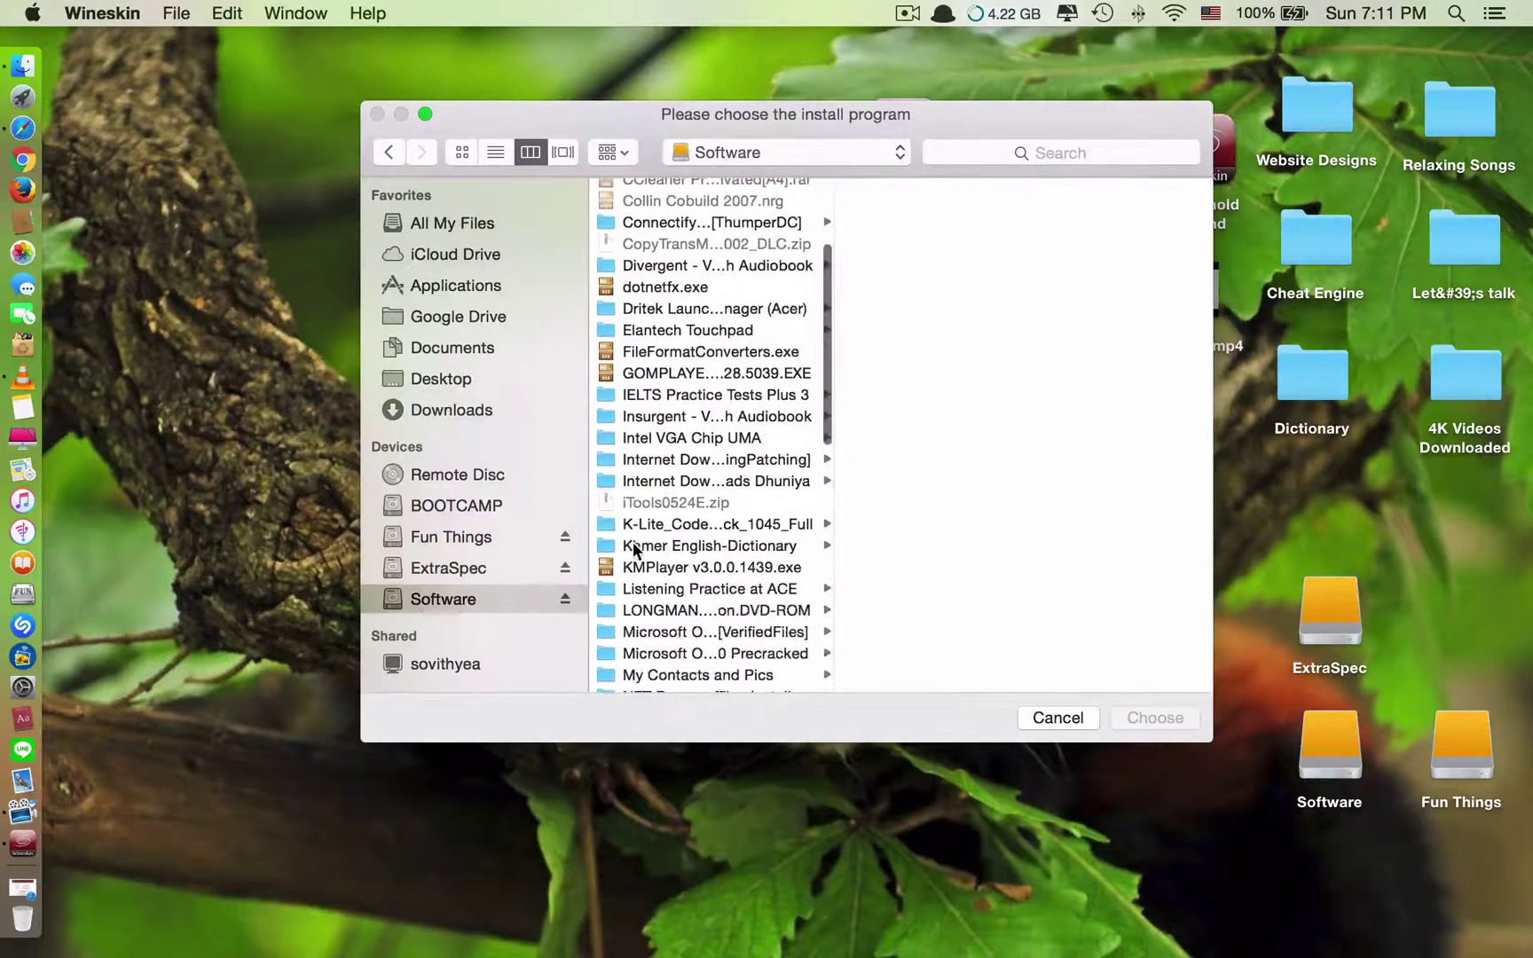
click(683, 589)
scroll(683, 568, down, 10)
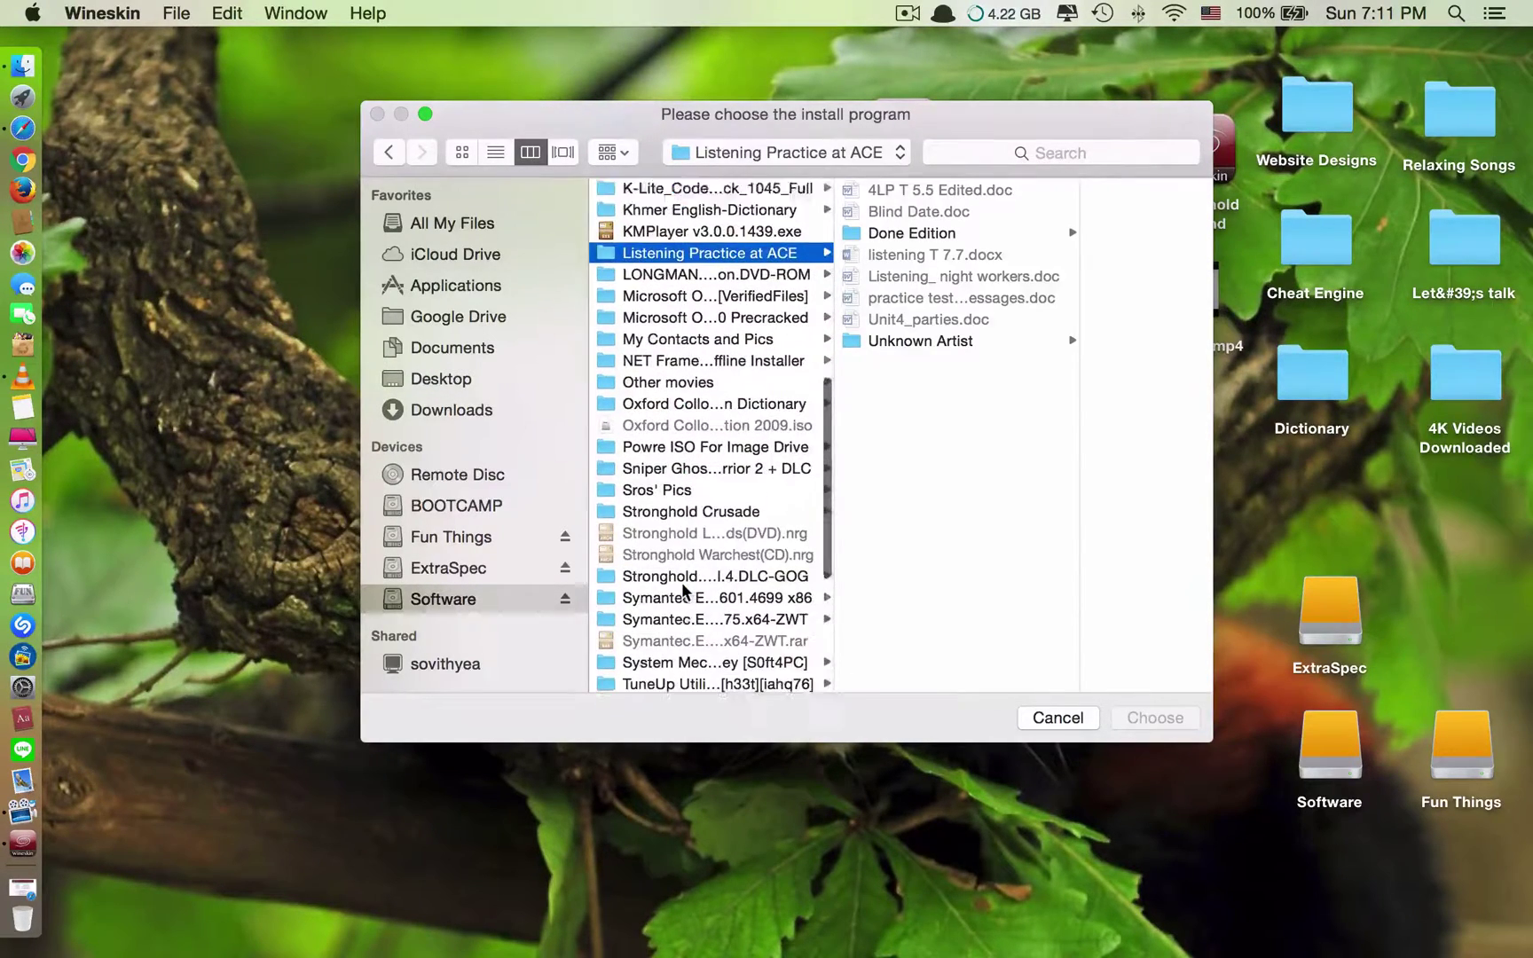
click(682, 480)
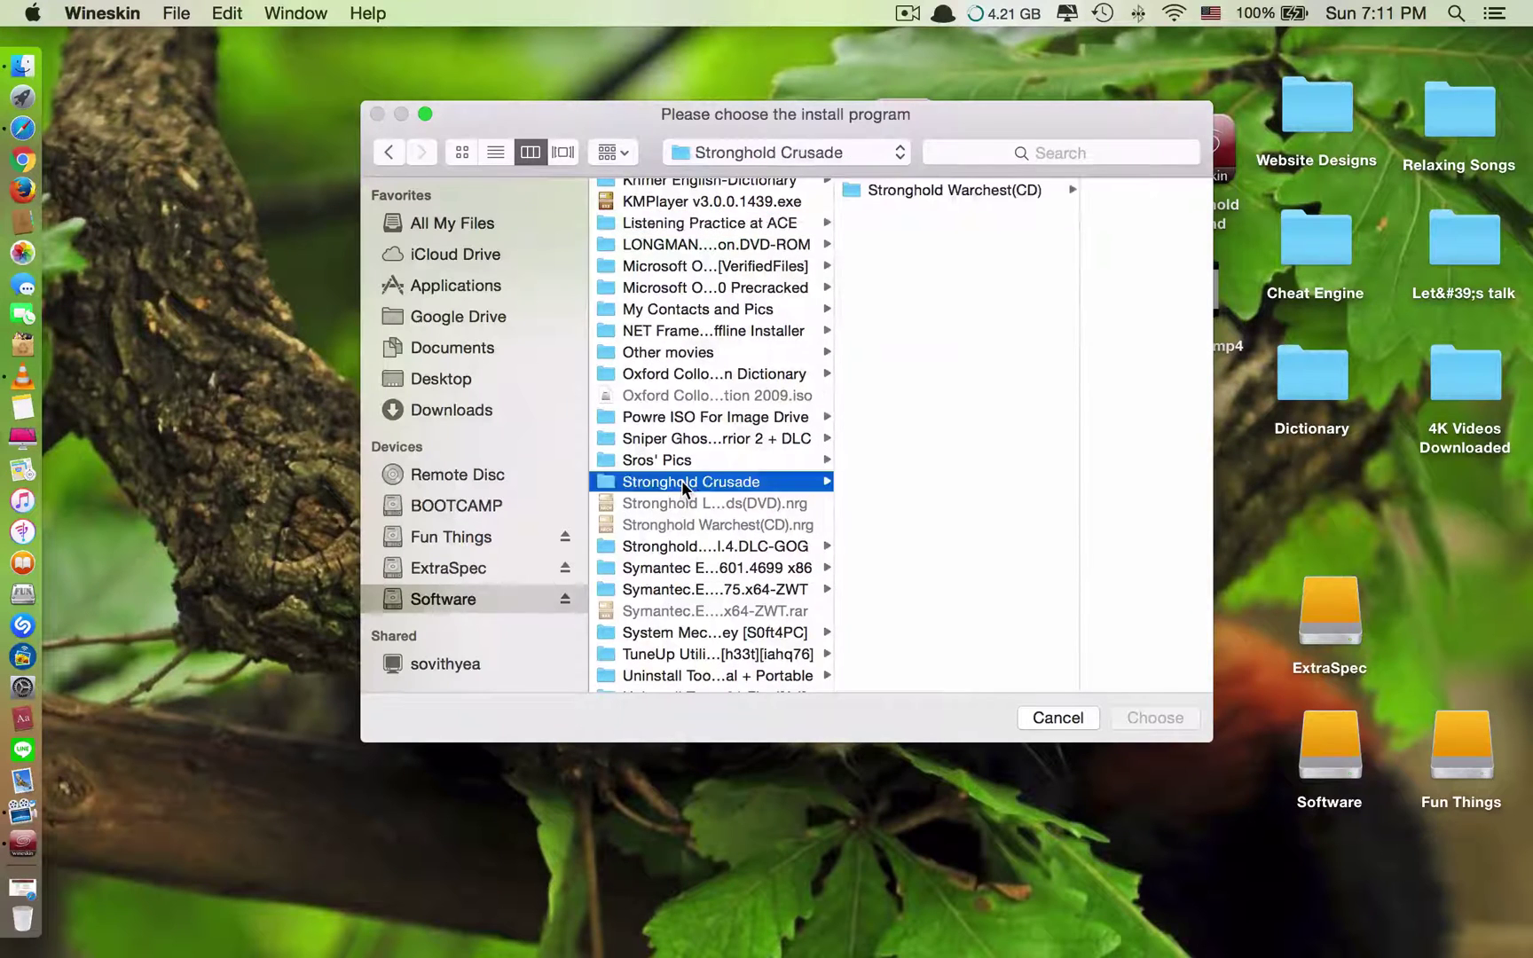
click(909, 196)
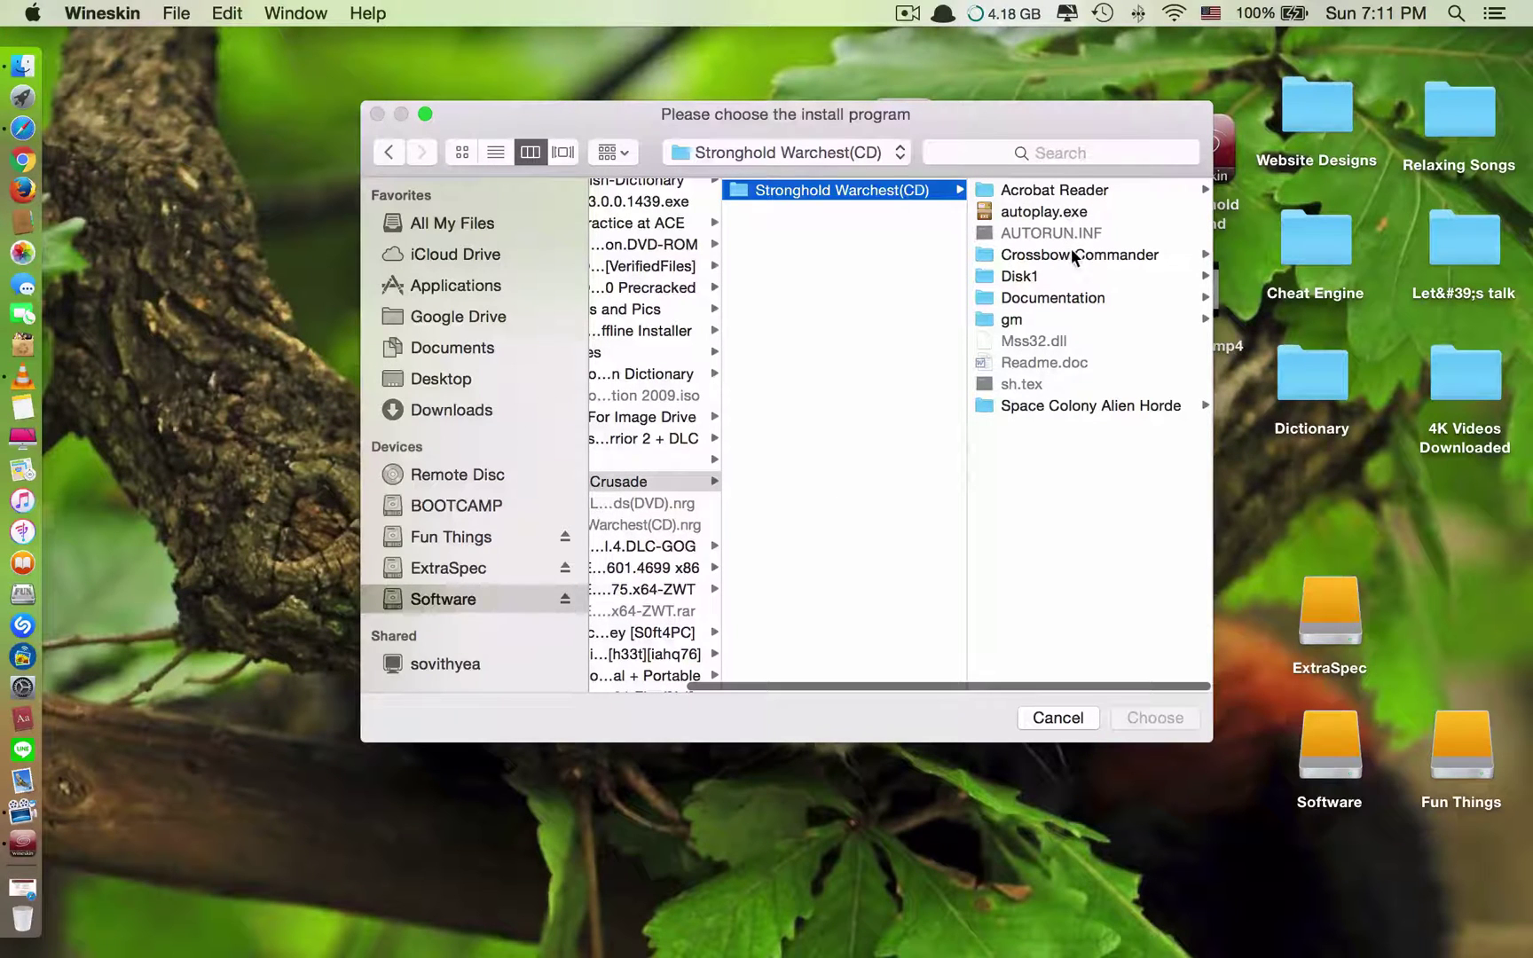
click(1069, 211)
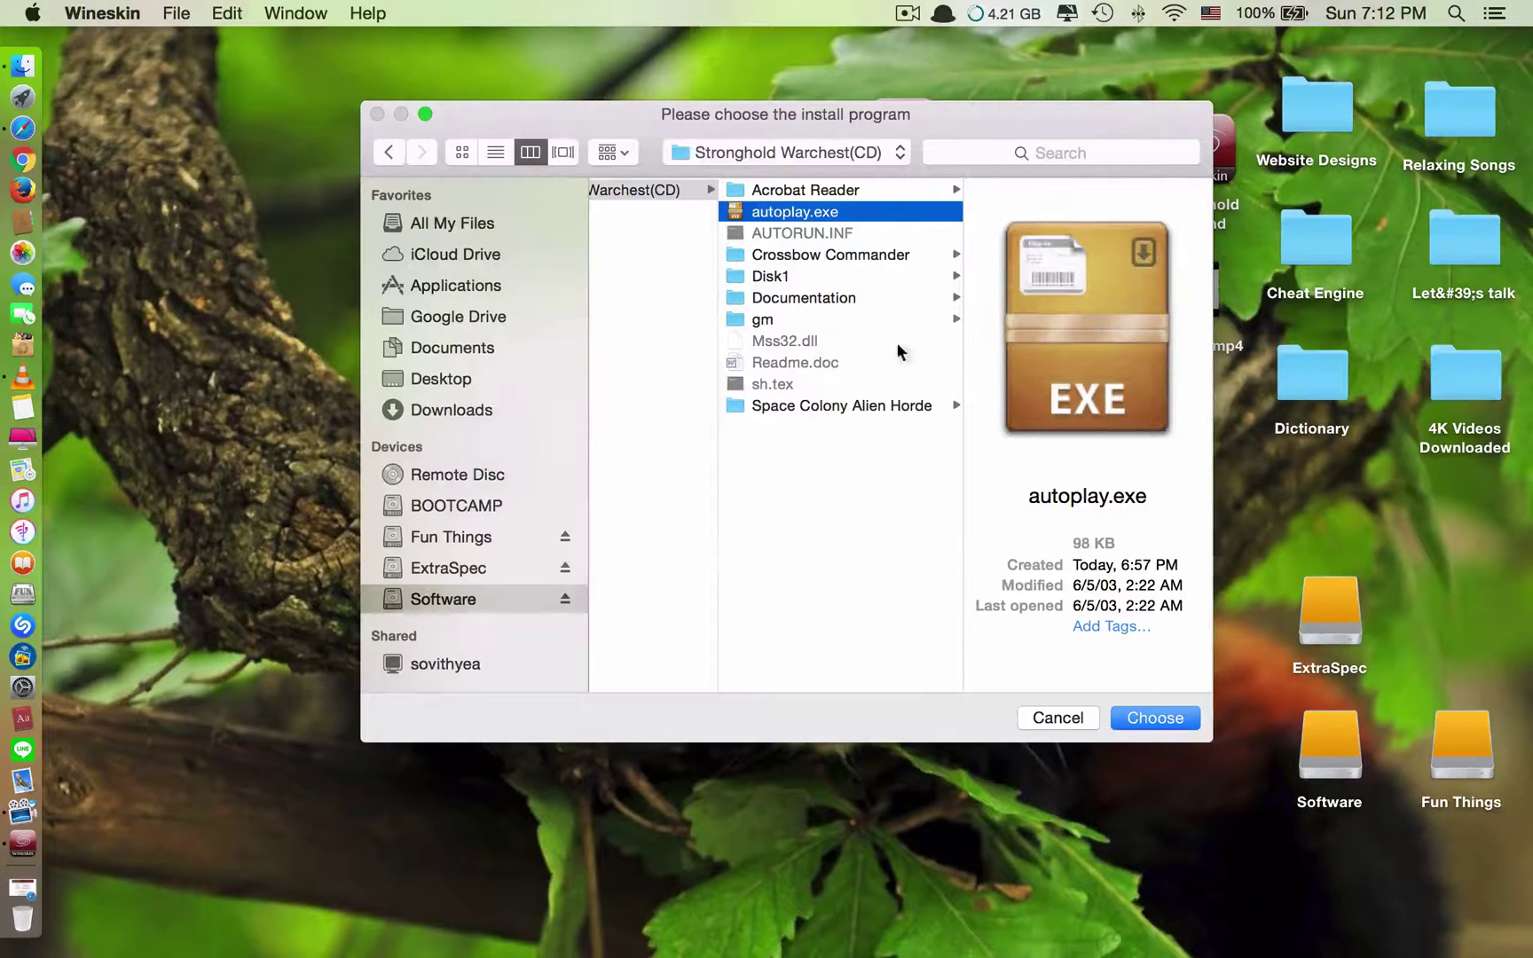
click(1146, 720)
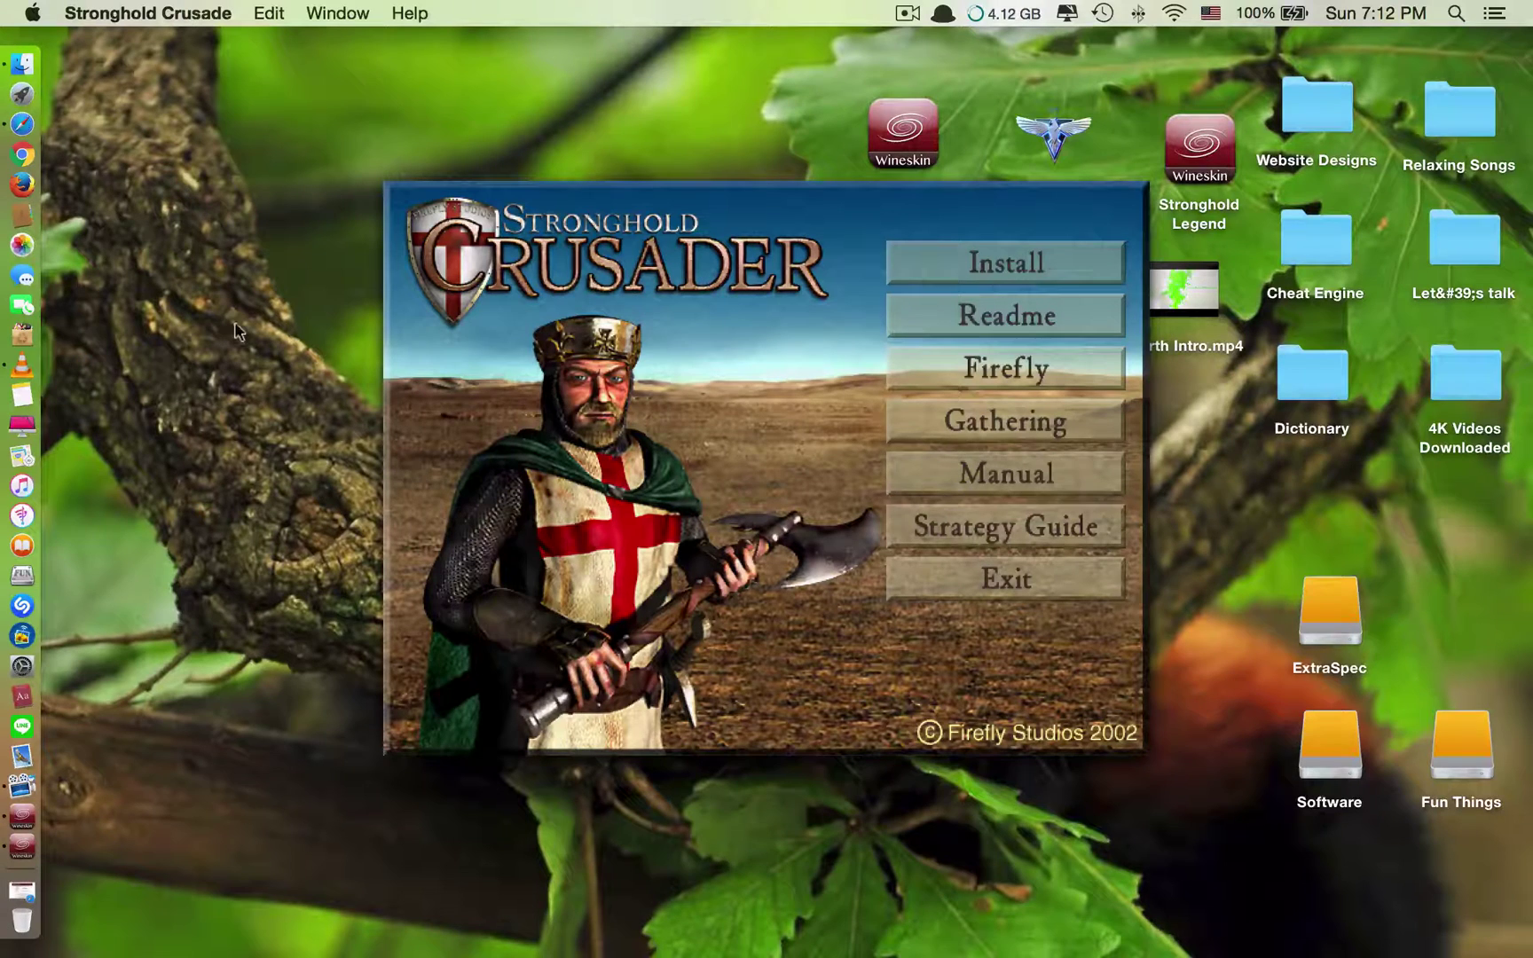
Move the GoldWave desktop icon clear of the launcher, and start installing Stronghold Crusader into the default destination folder
drag(899, 129, 687, 94)
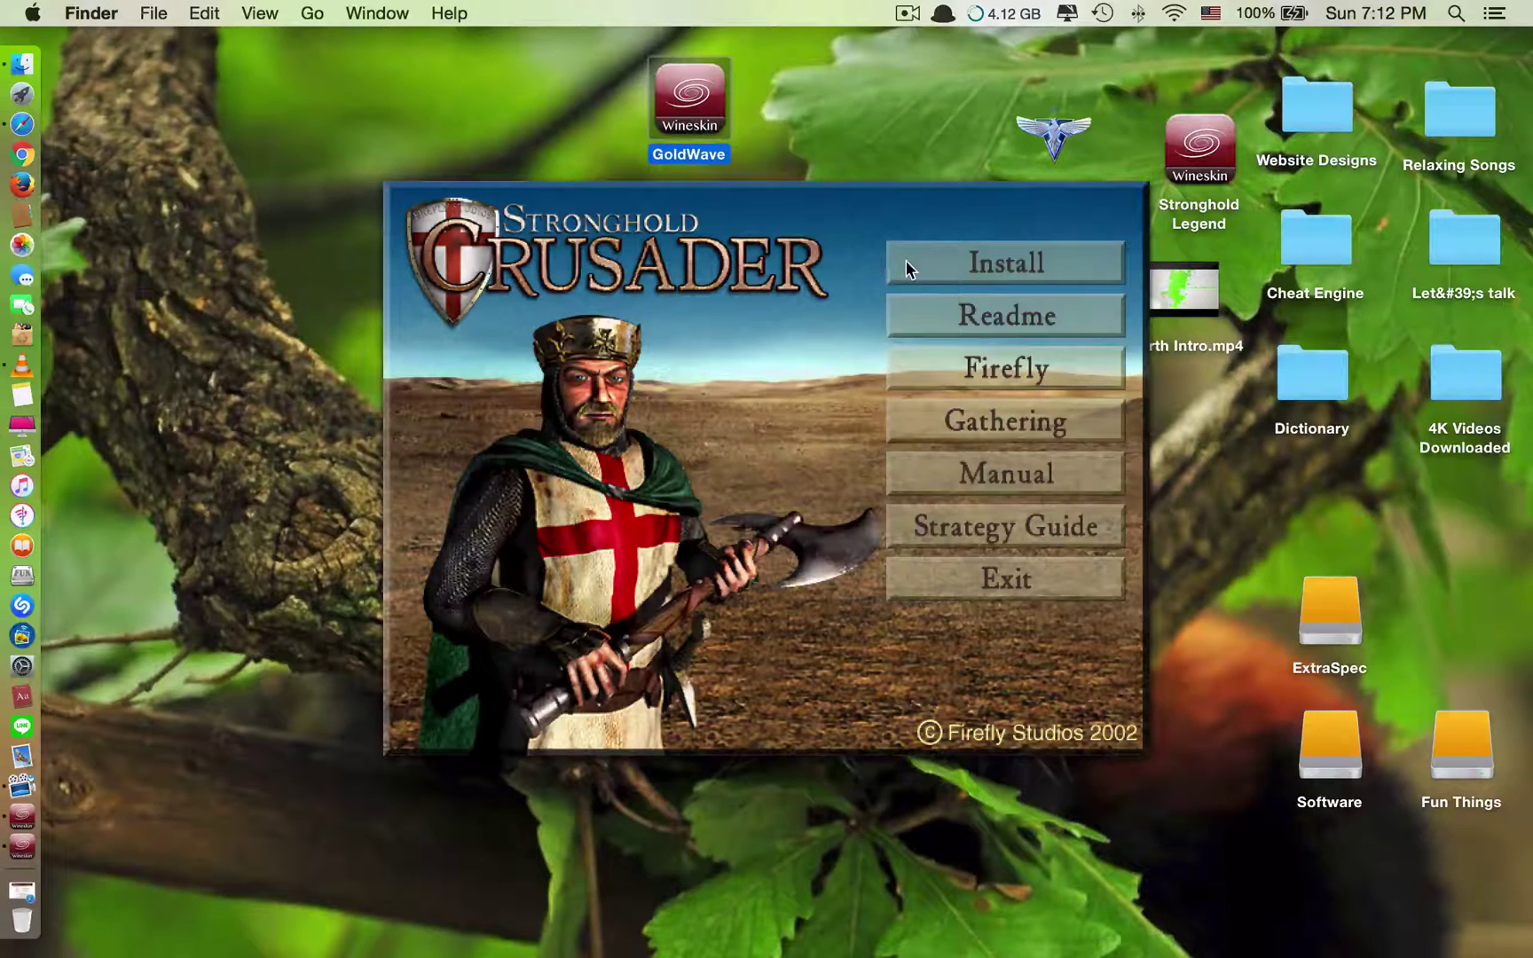
click(956, 268)
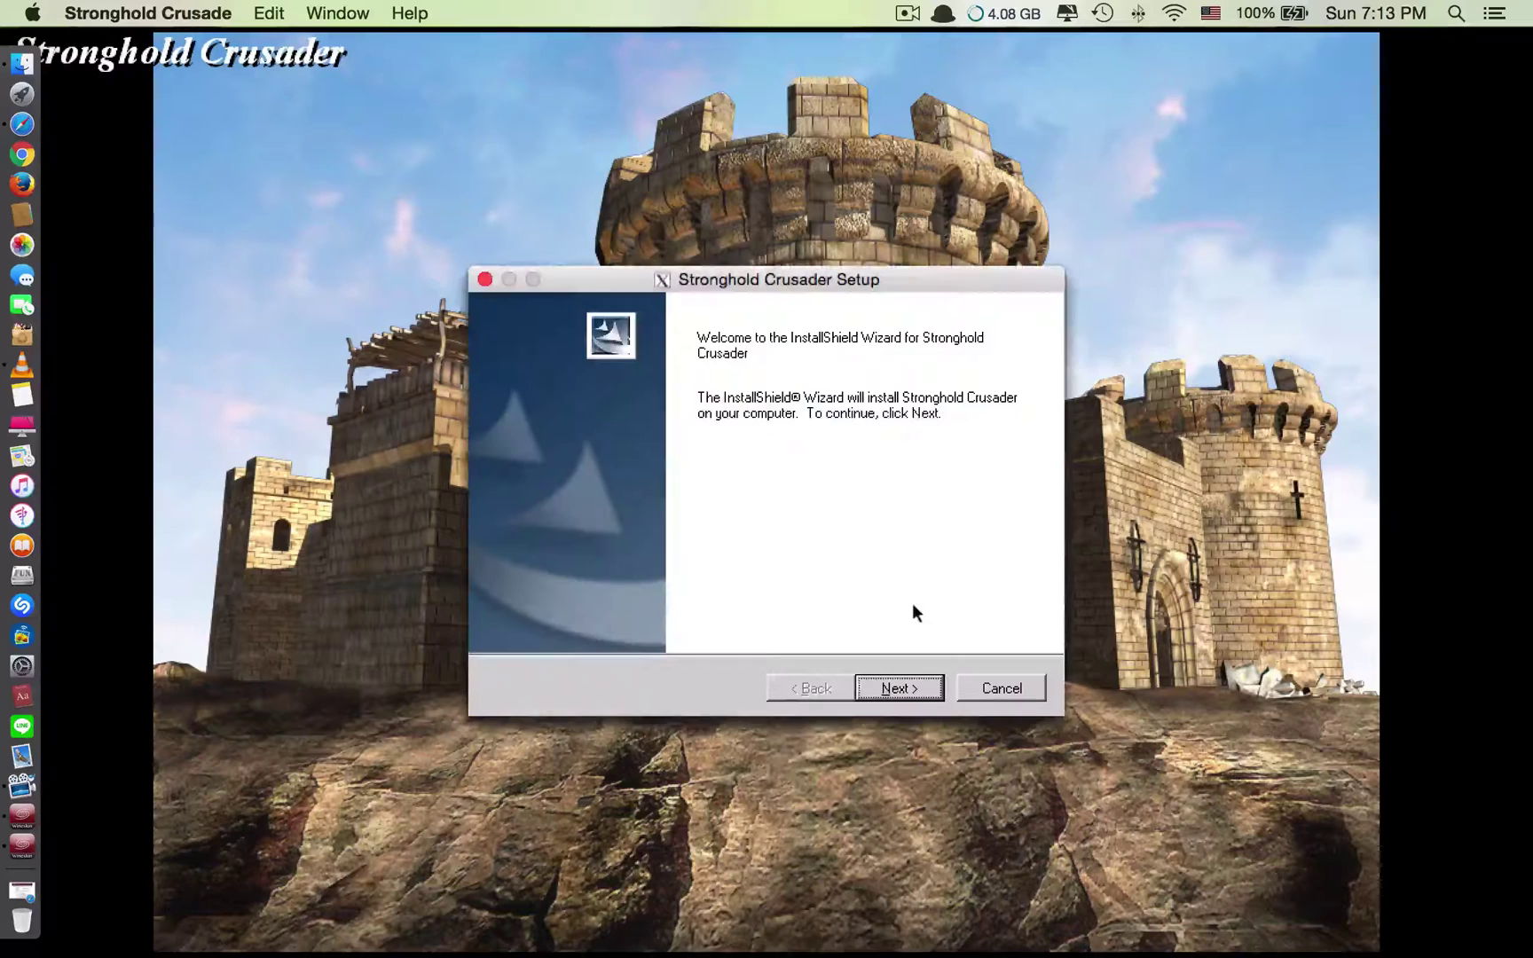
click(886, 683)
click(887, 689)
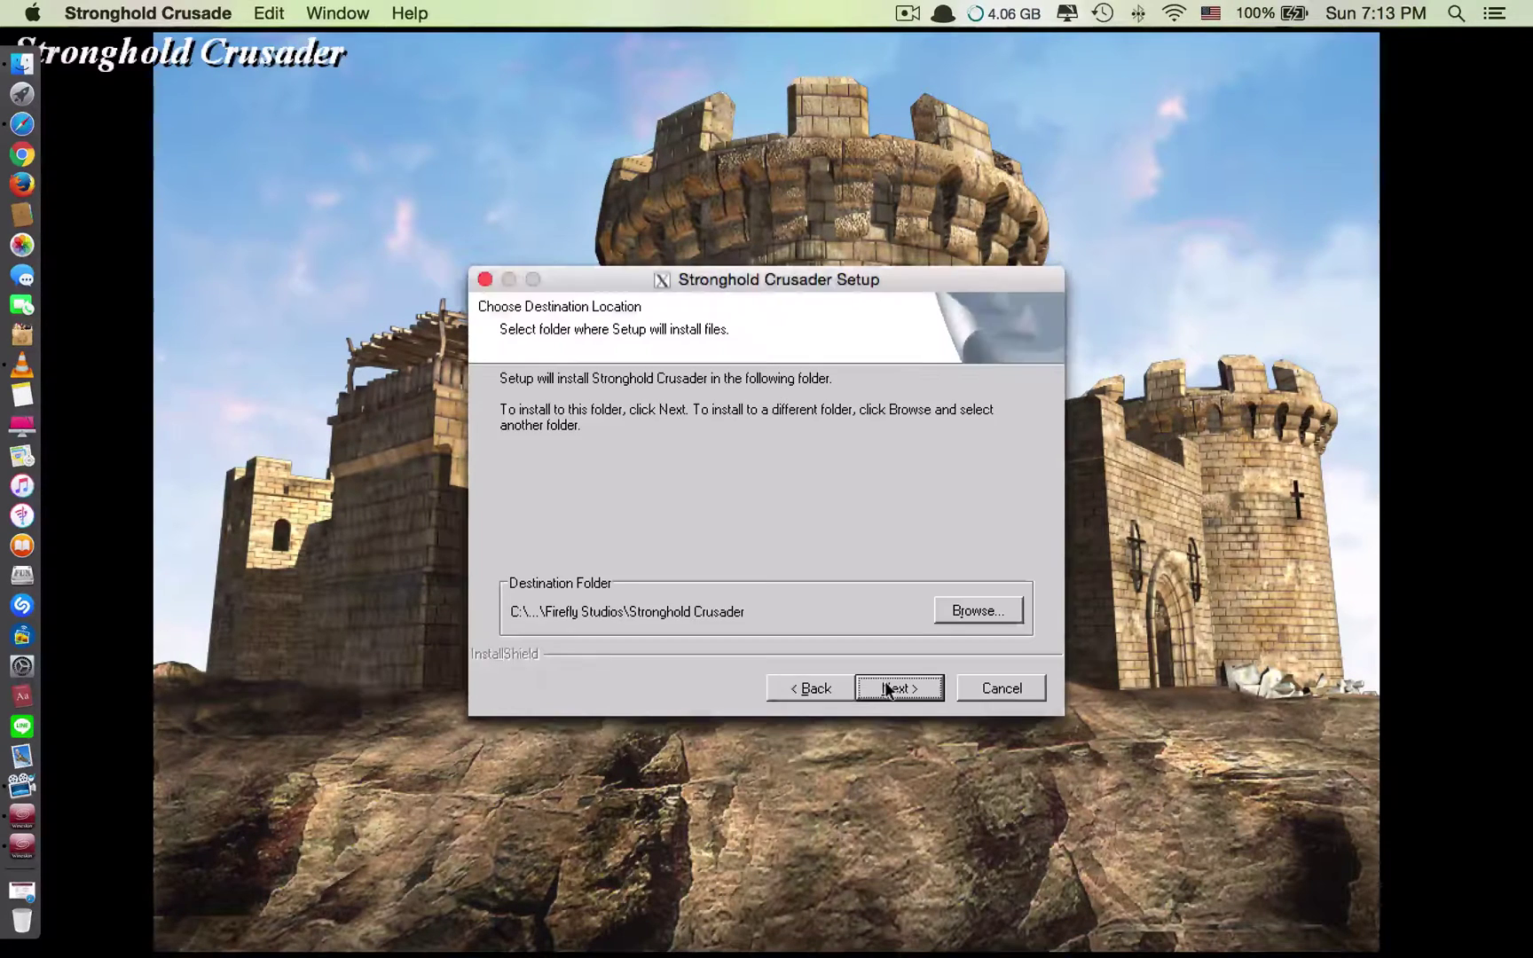
click(887, 688)
click(887, 689)
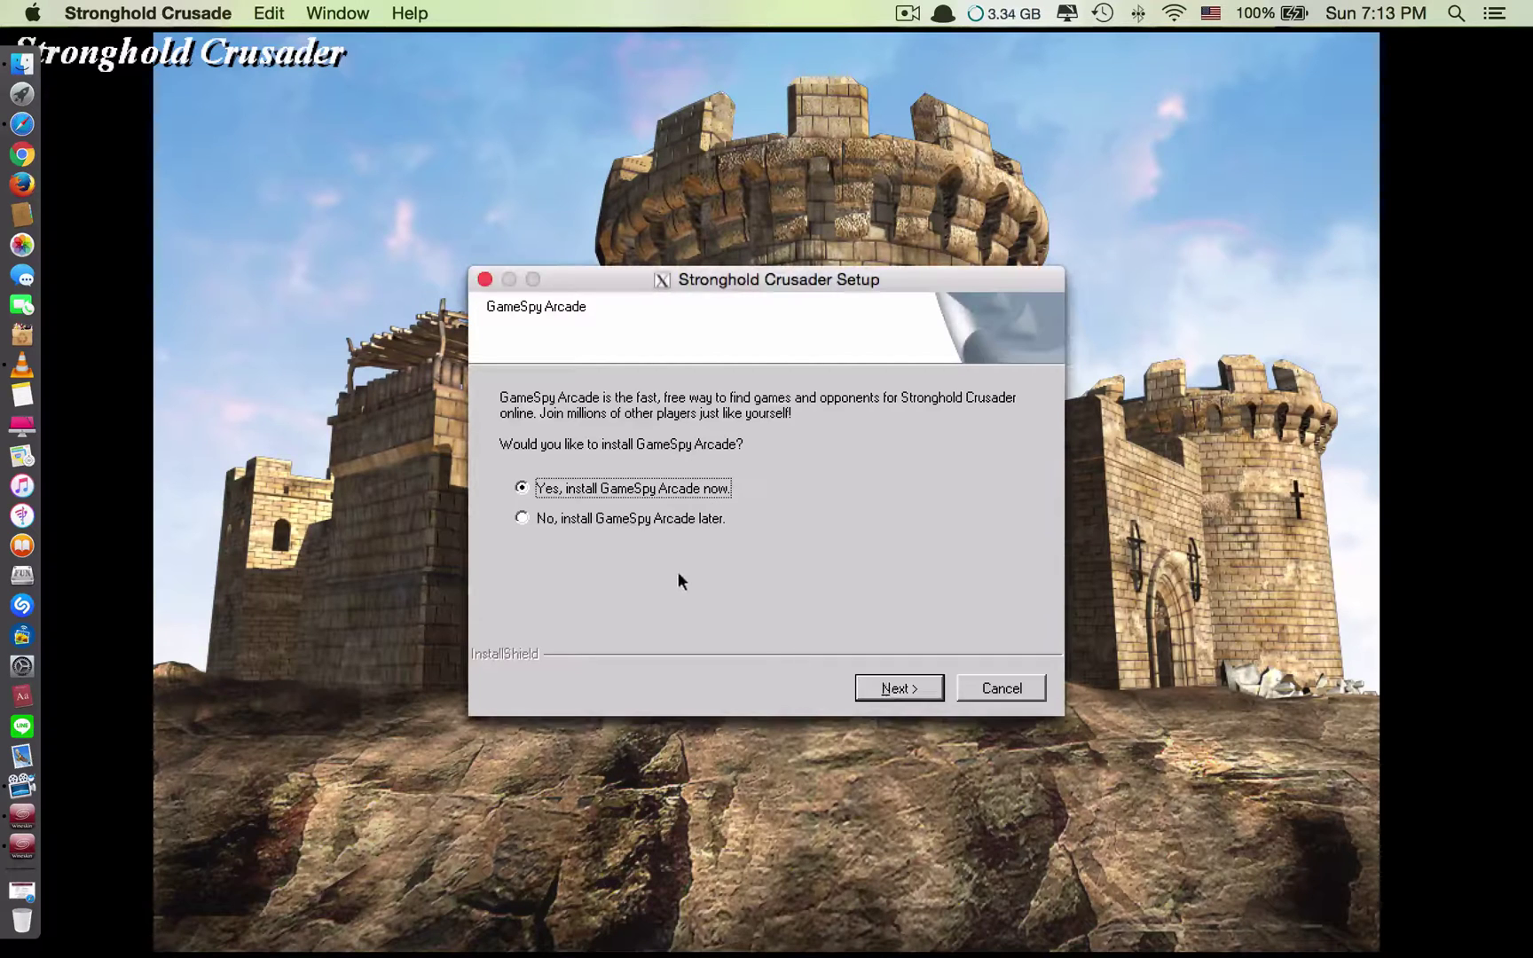
Decline installing GameSpy Arcade now, finish the Stronghold Crusader setup wizard, and exit the game launcher
click(606, 519)
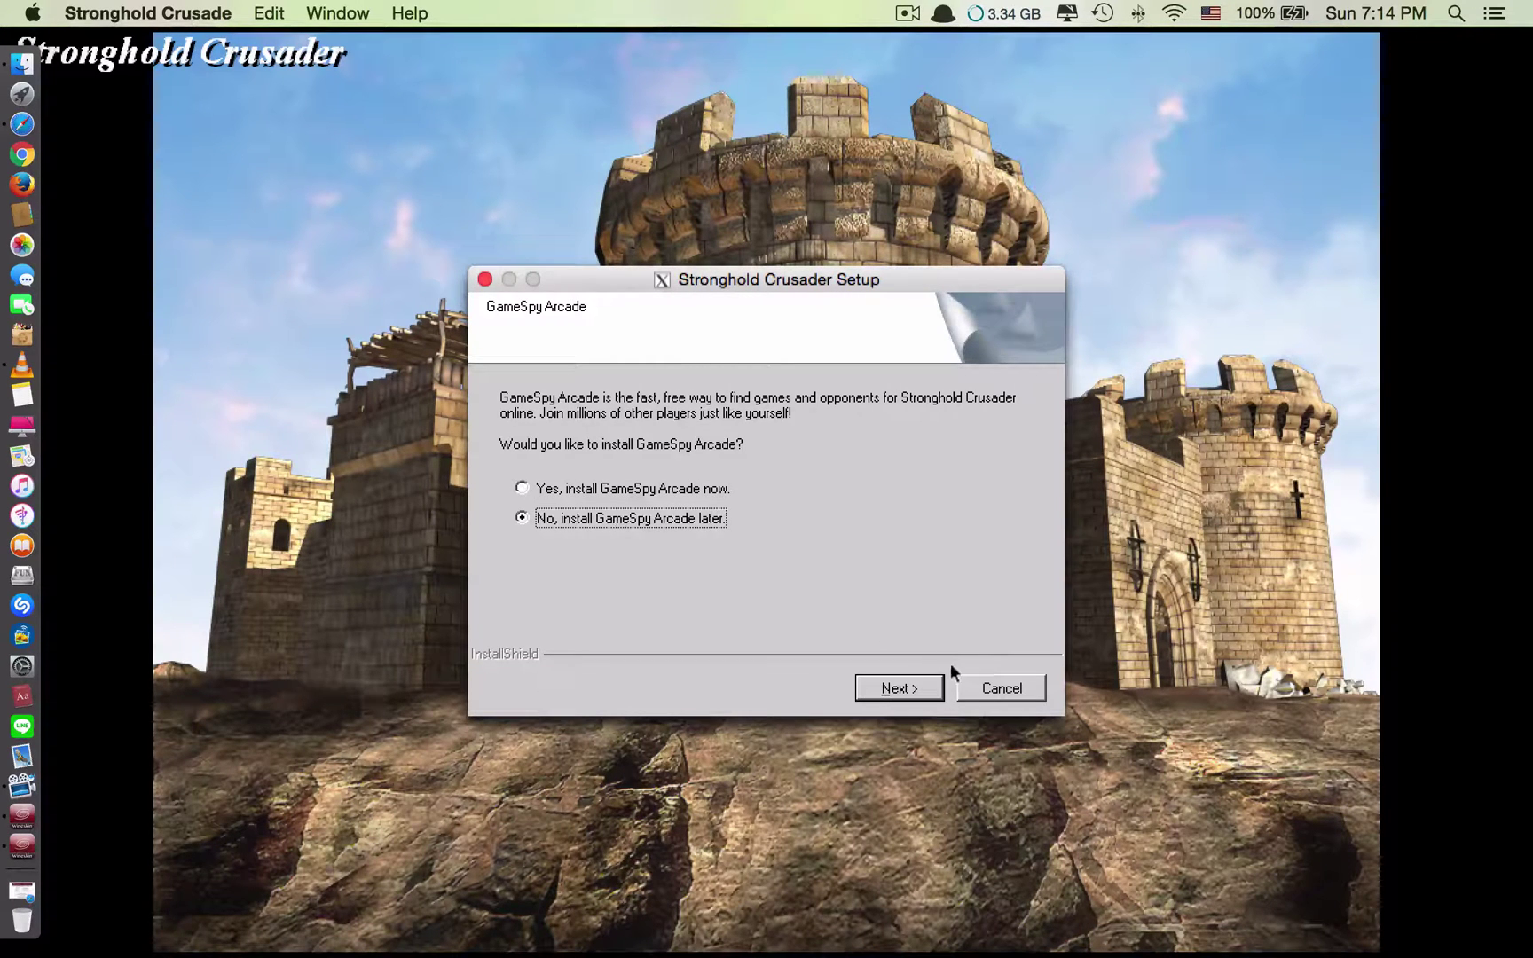
click(875, 688)
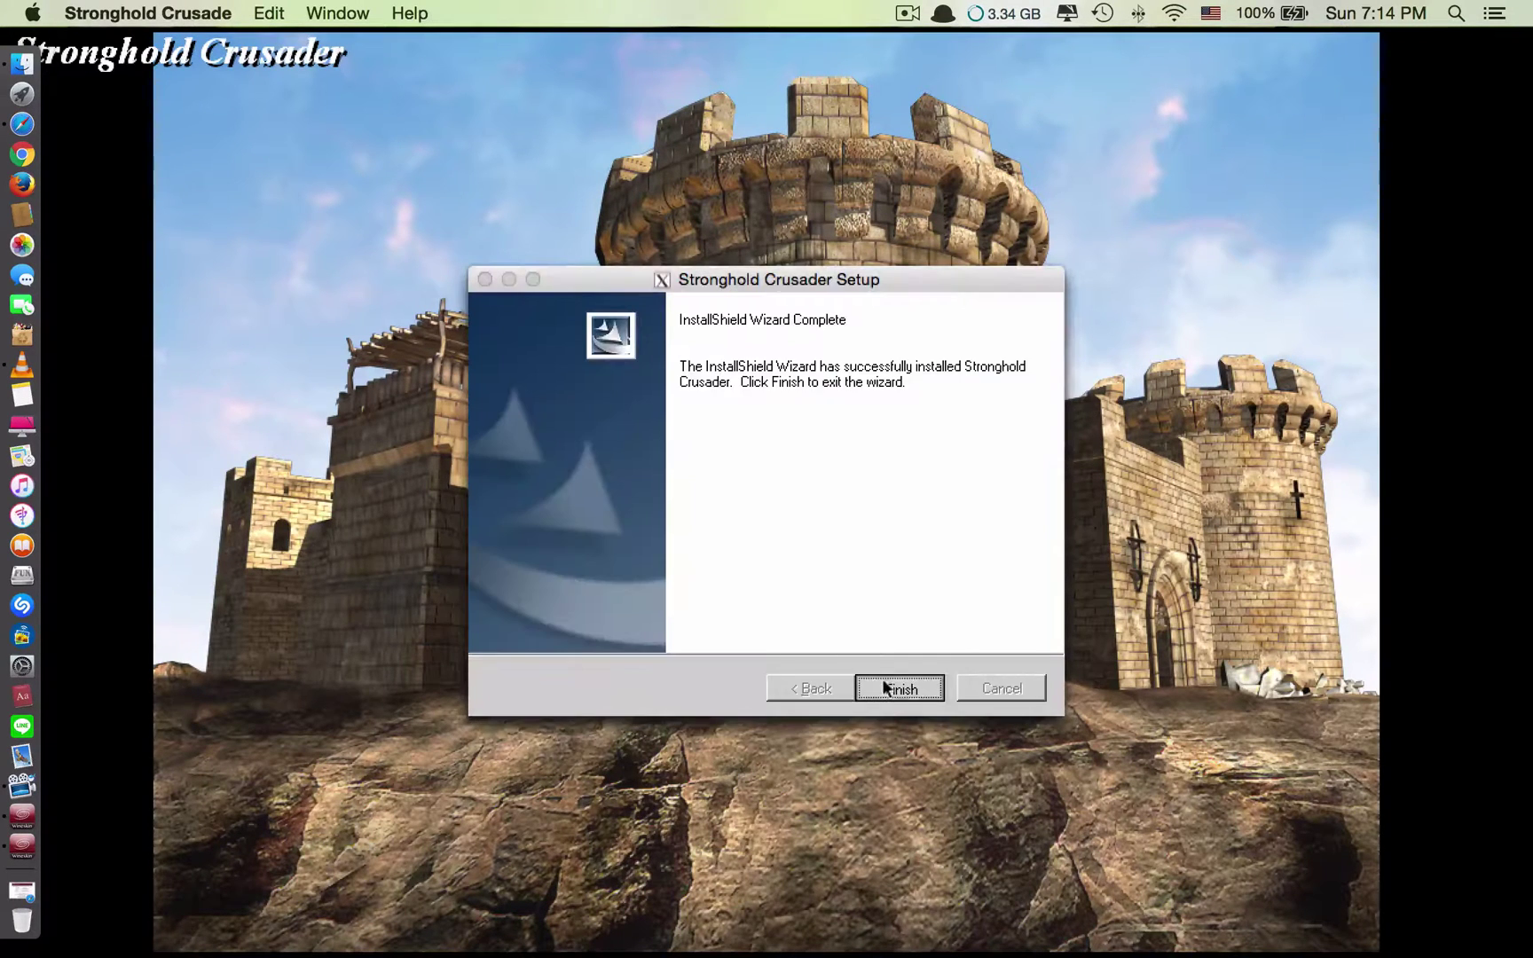
click(882, 683)
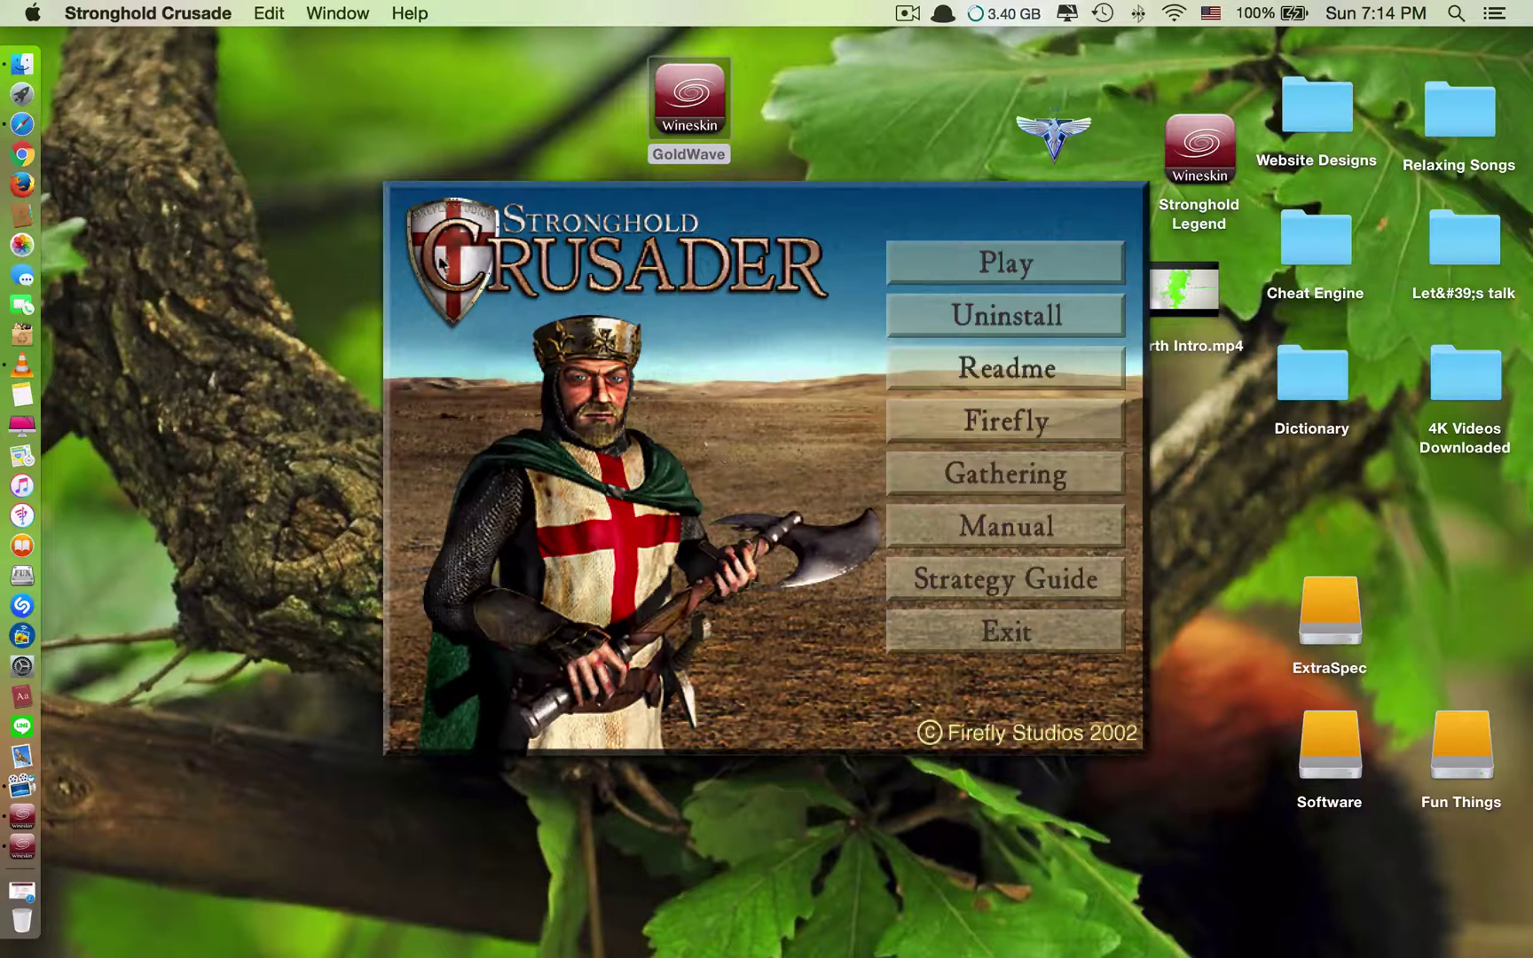
click(1000, 627)
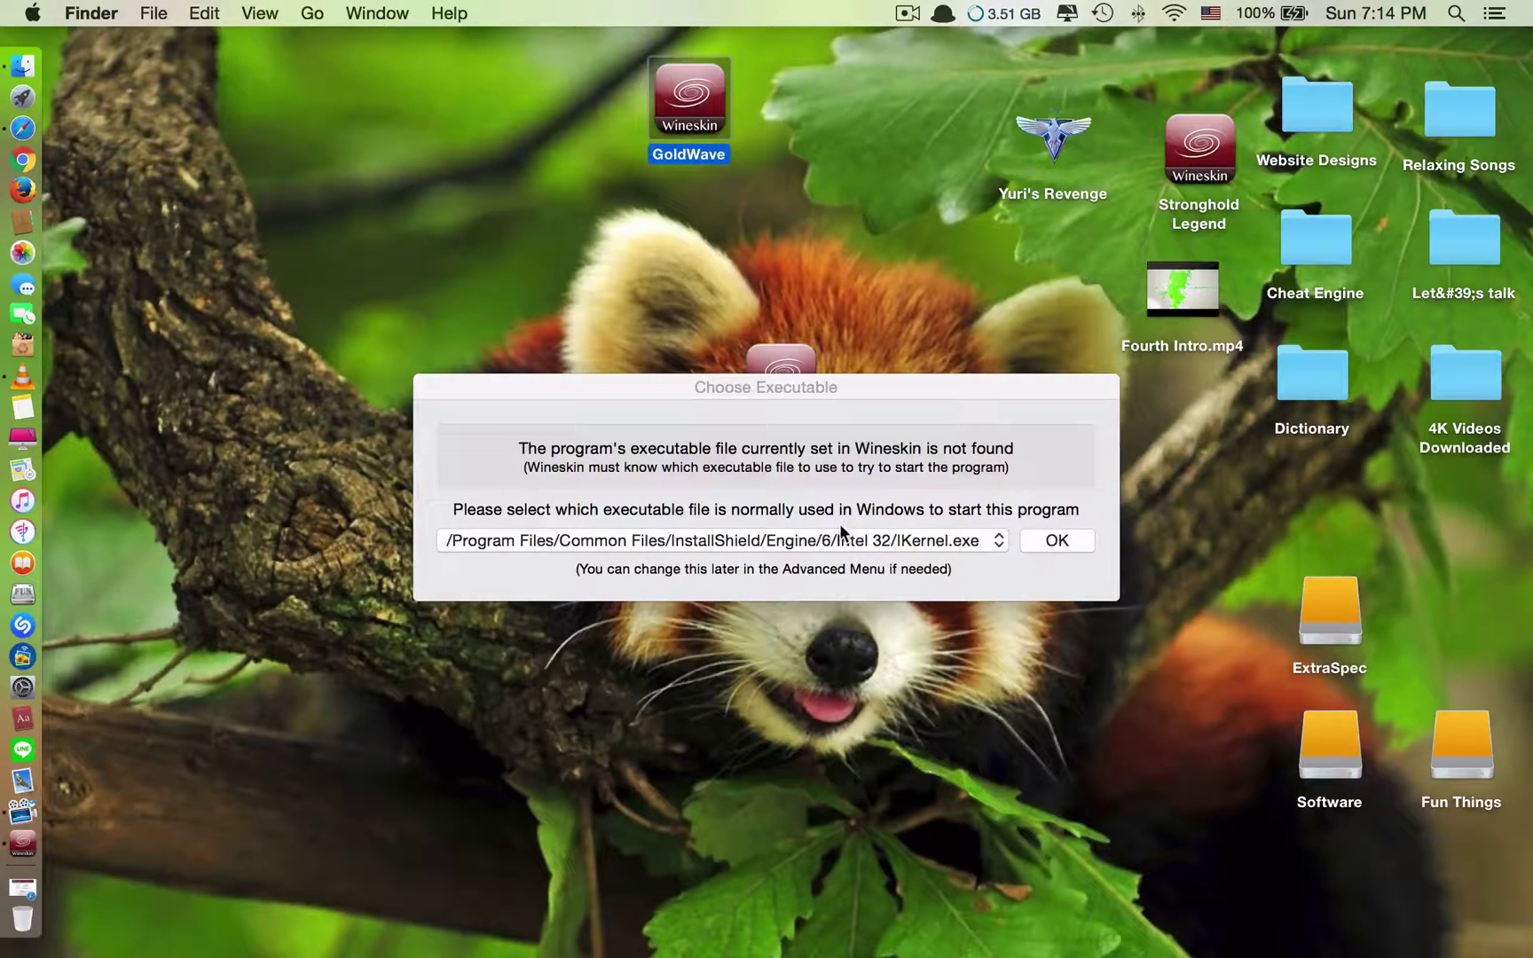
Examine the executable files offered for starting the program, leaving the selection as it is
click(753, 384)
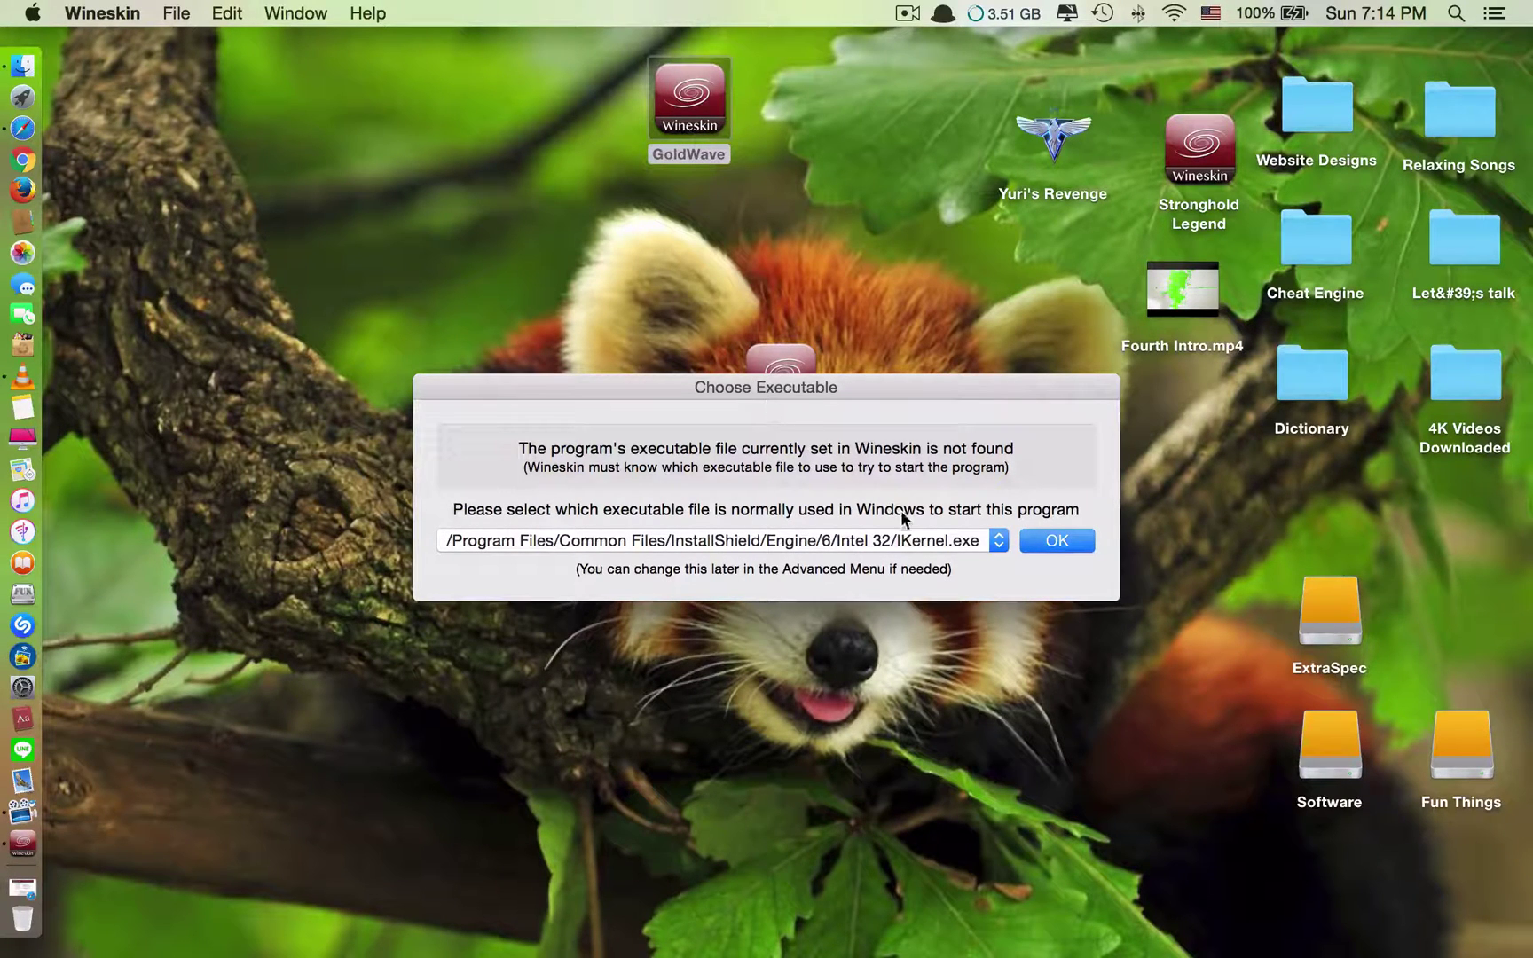
click(930, 540)
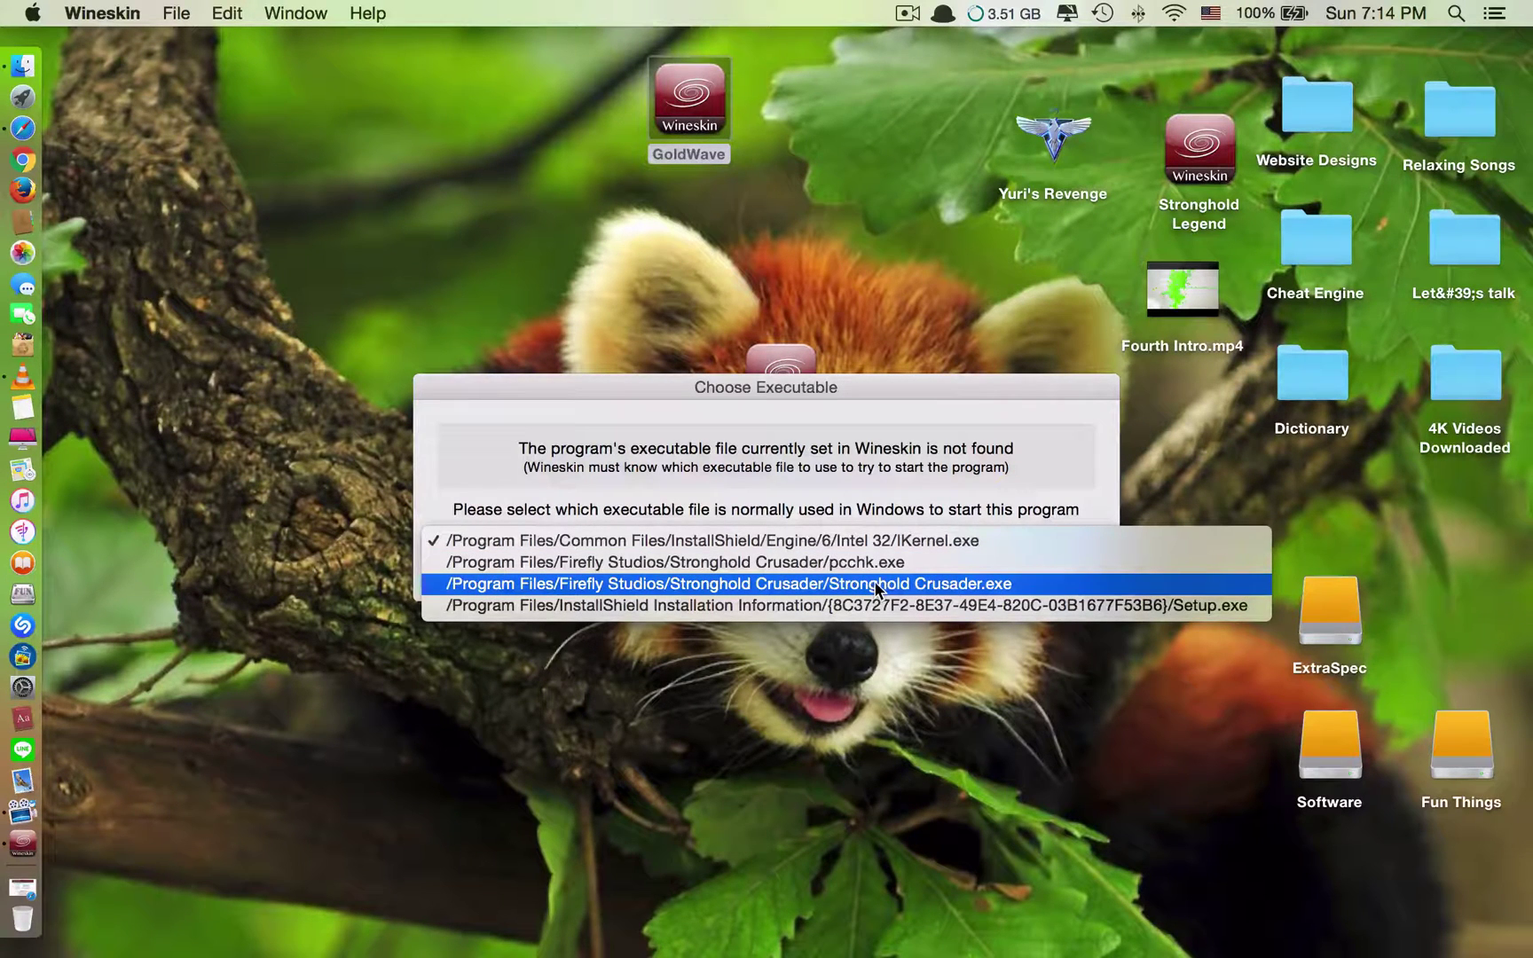
click(862, 487)
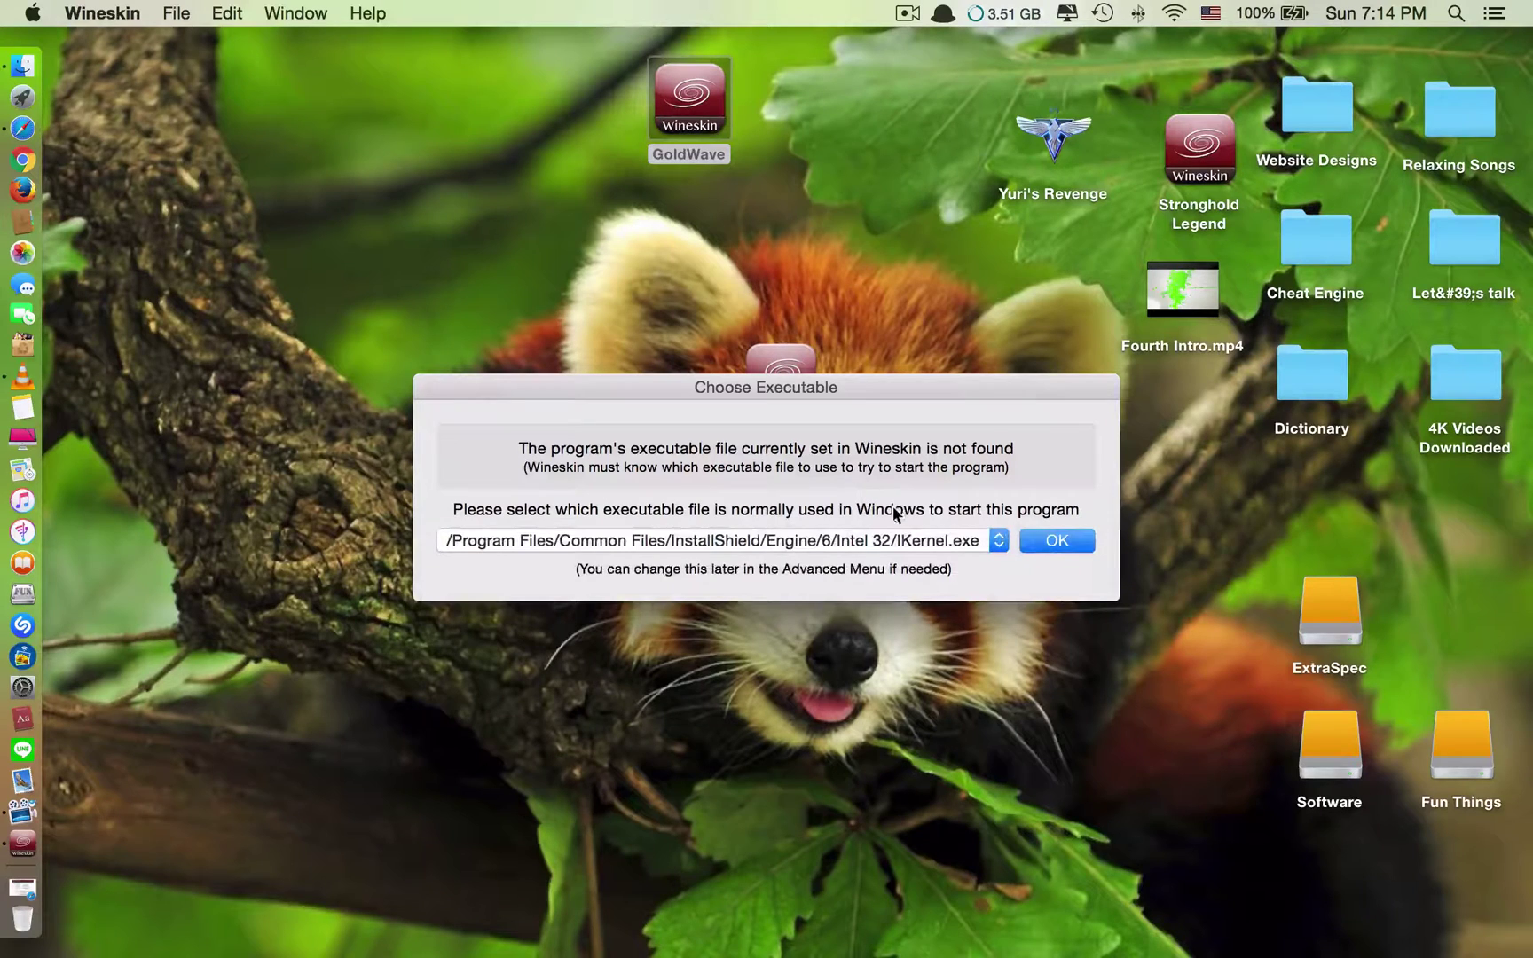
Set Stronghold Crusader.exe from the Firefly Studios folder as the executable that starts the program, and quit Wineskin
click(920, 537)
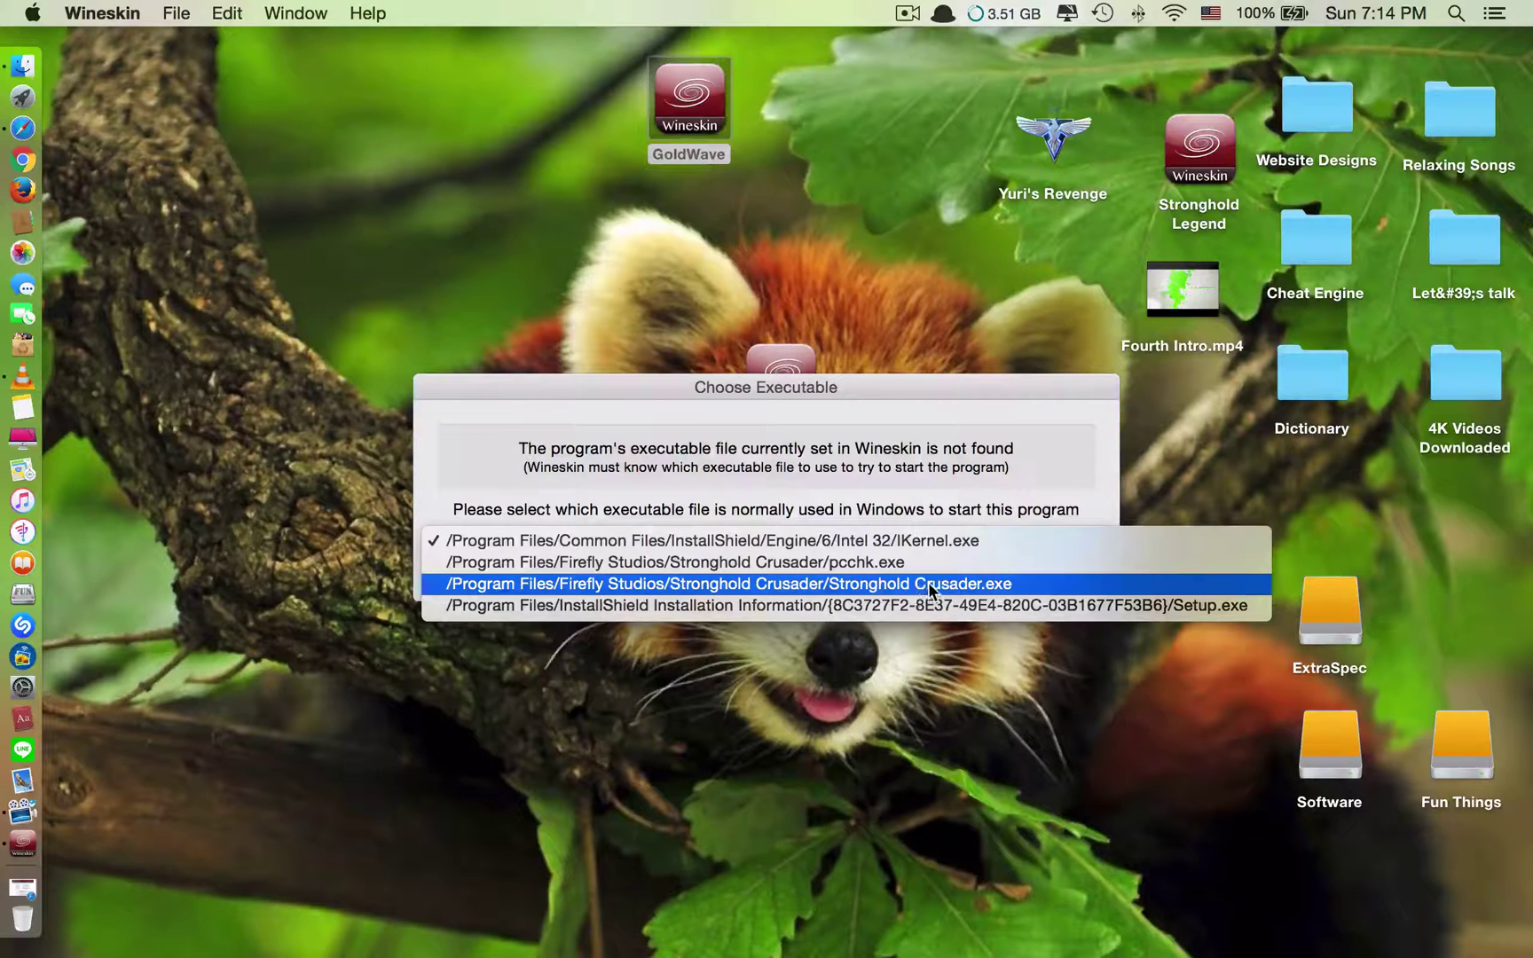
click(961, 583)
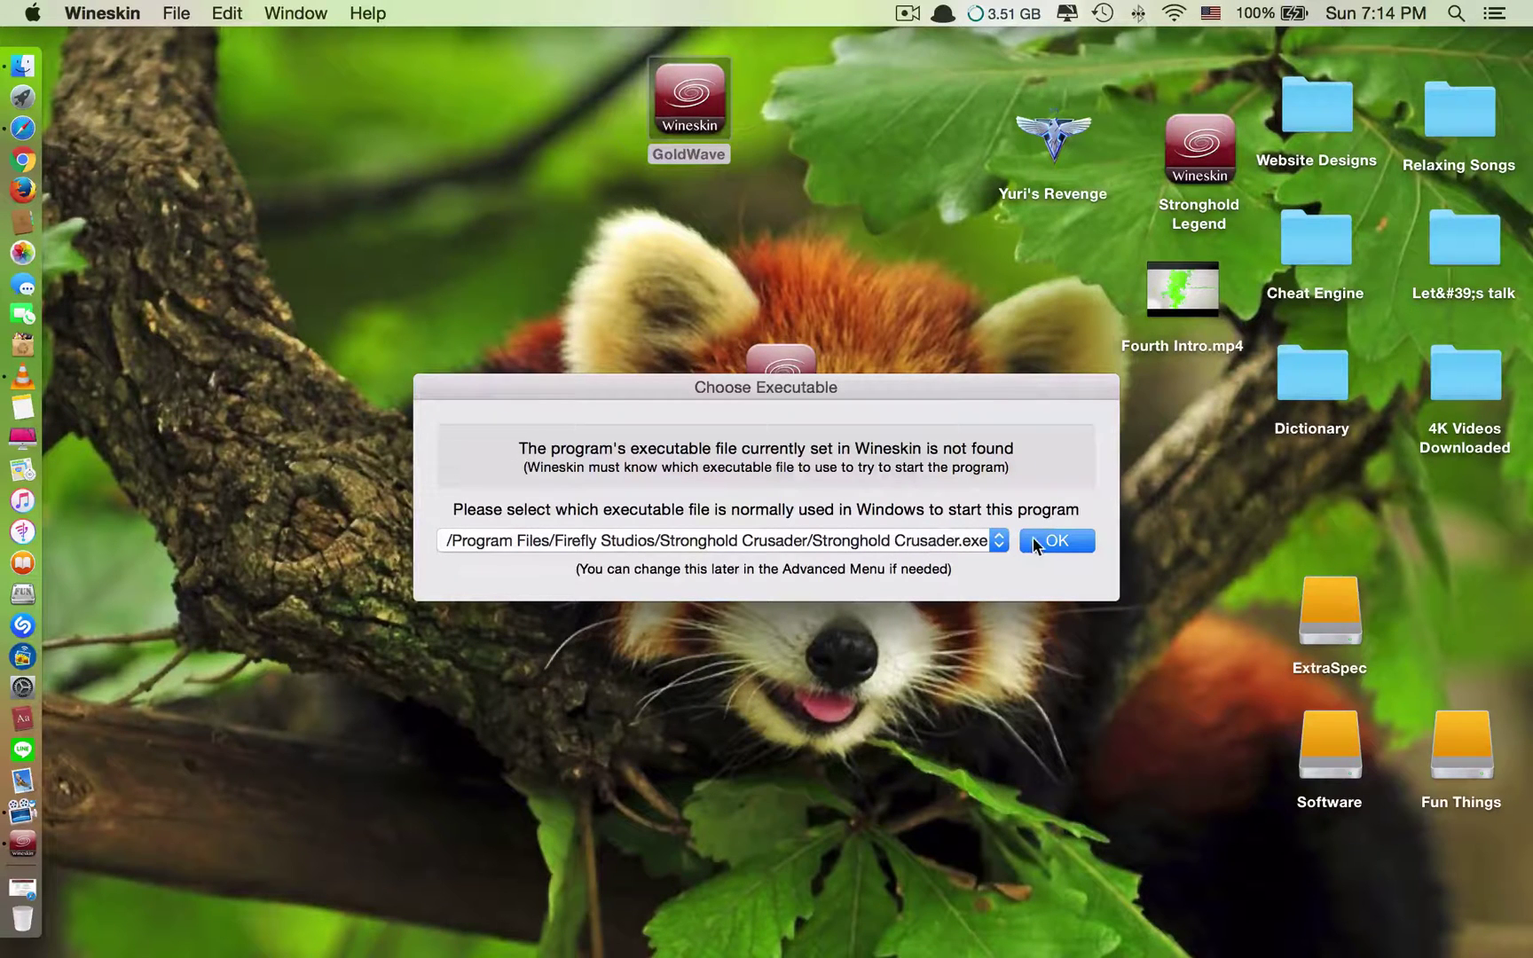
click(961, 543)
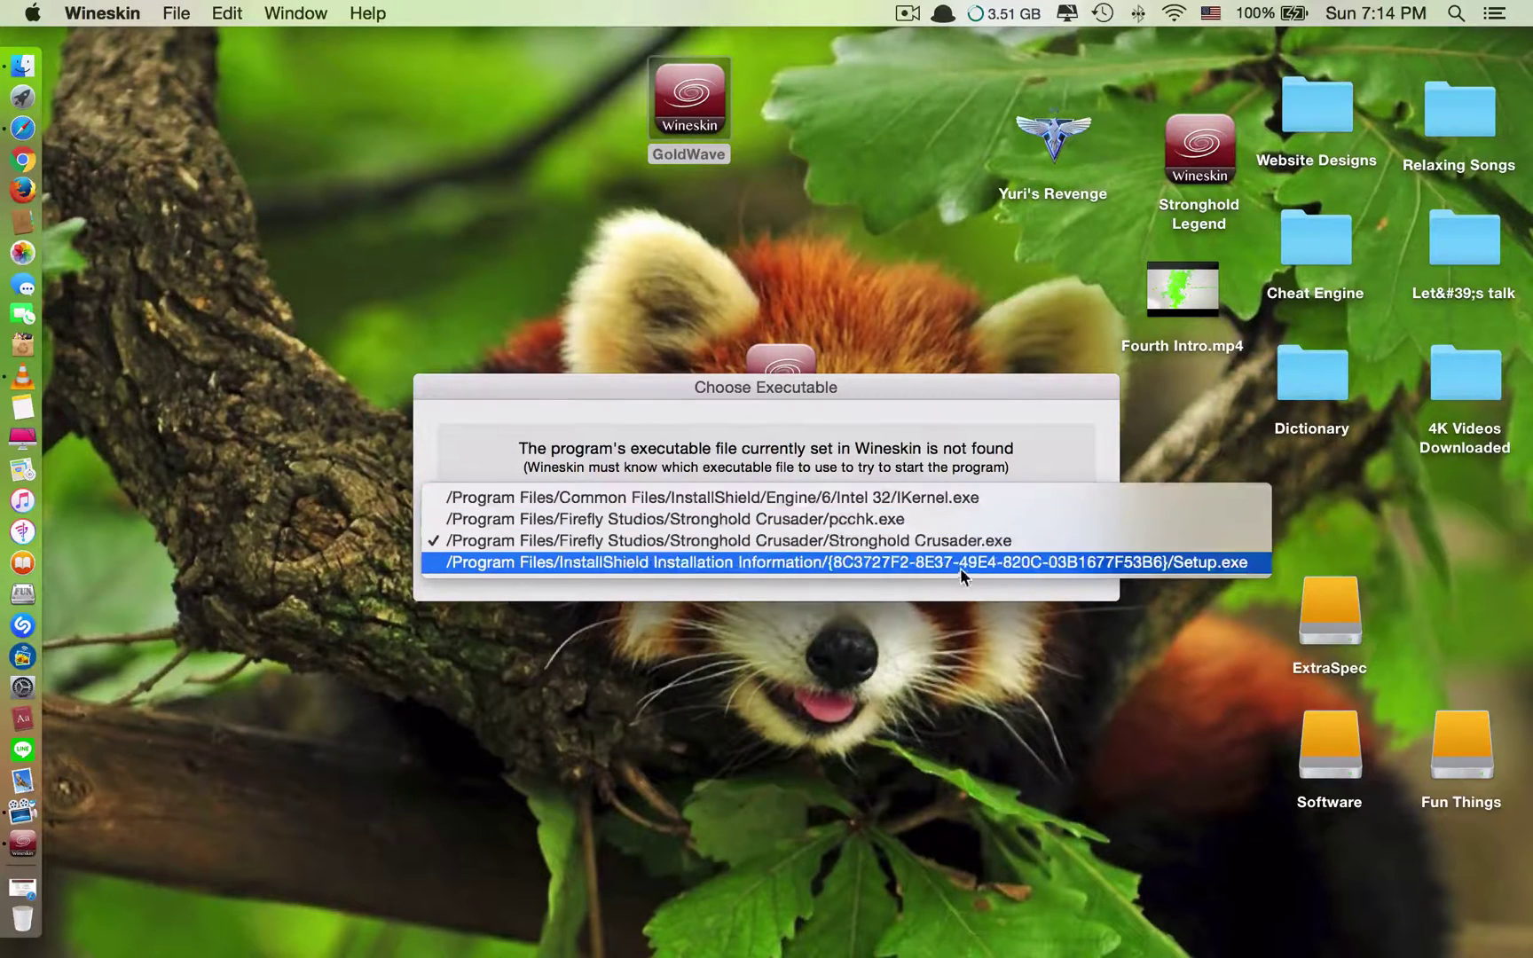
click(952, 471)
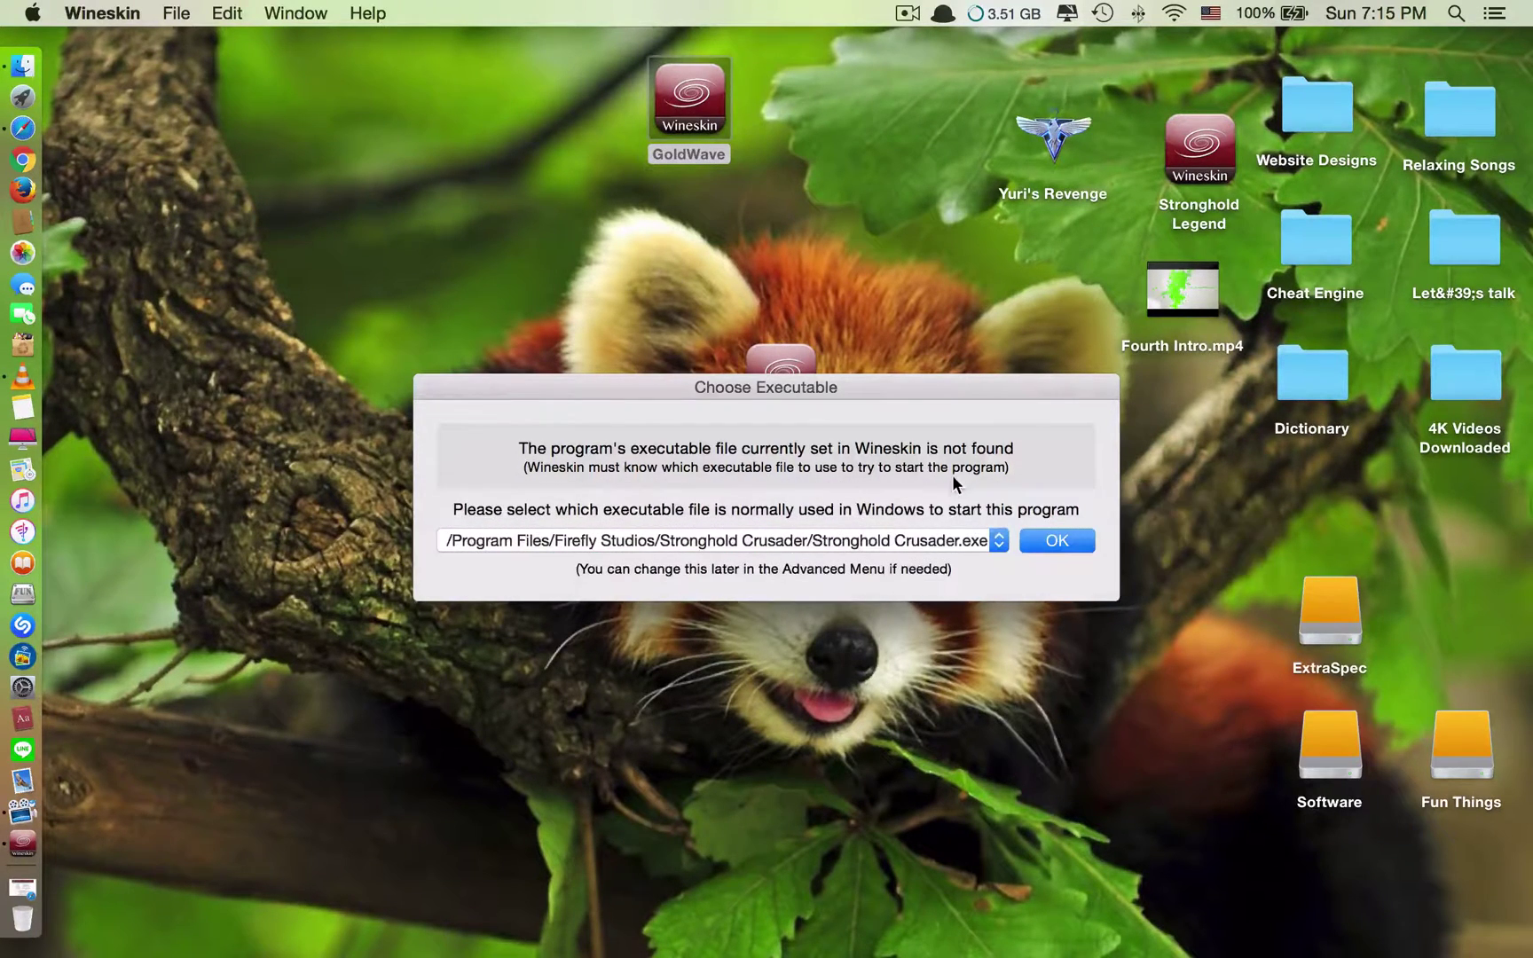
click(1045, 543)
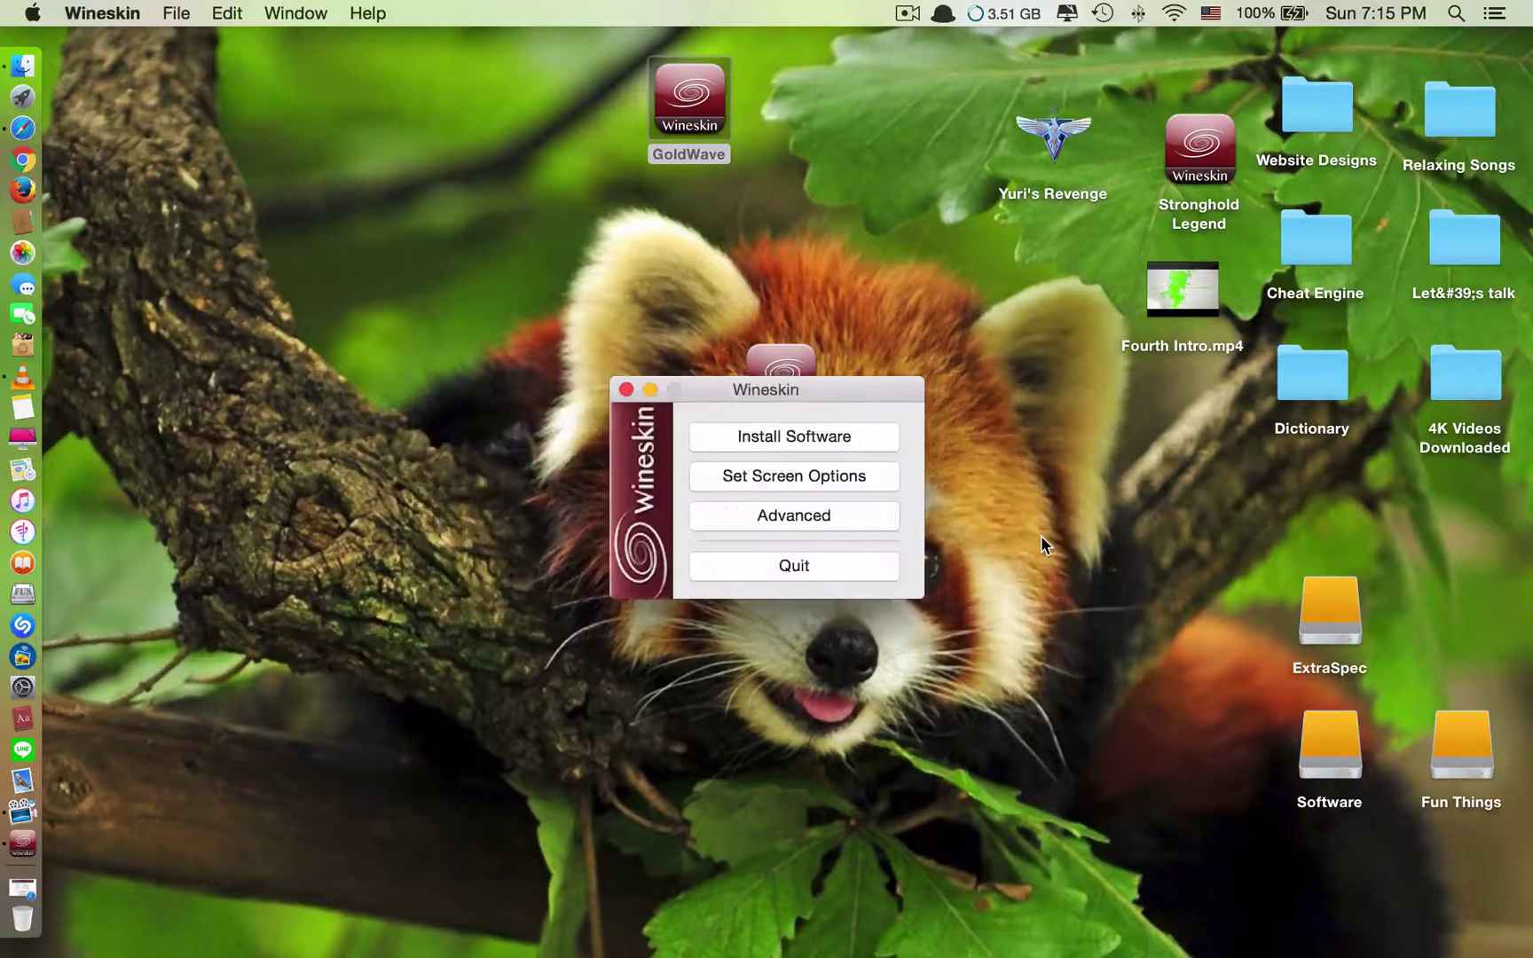
click(800, 561)
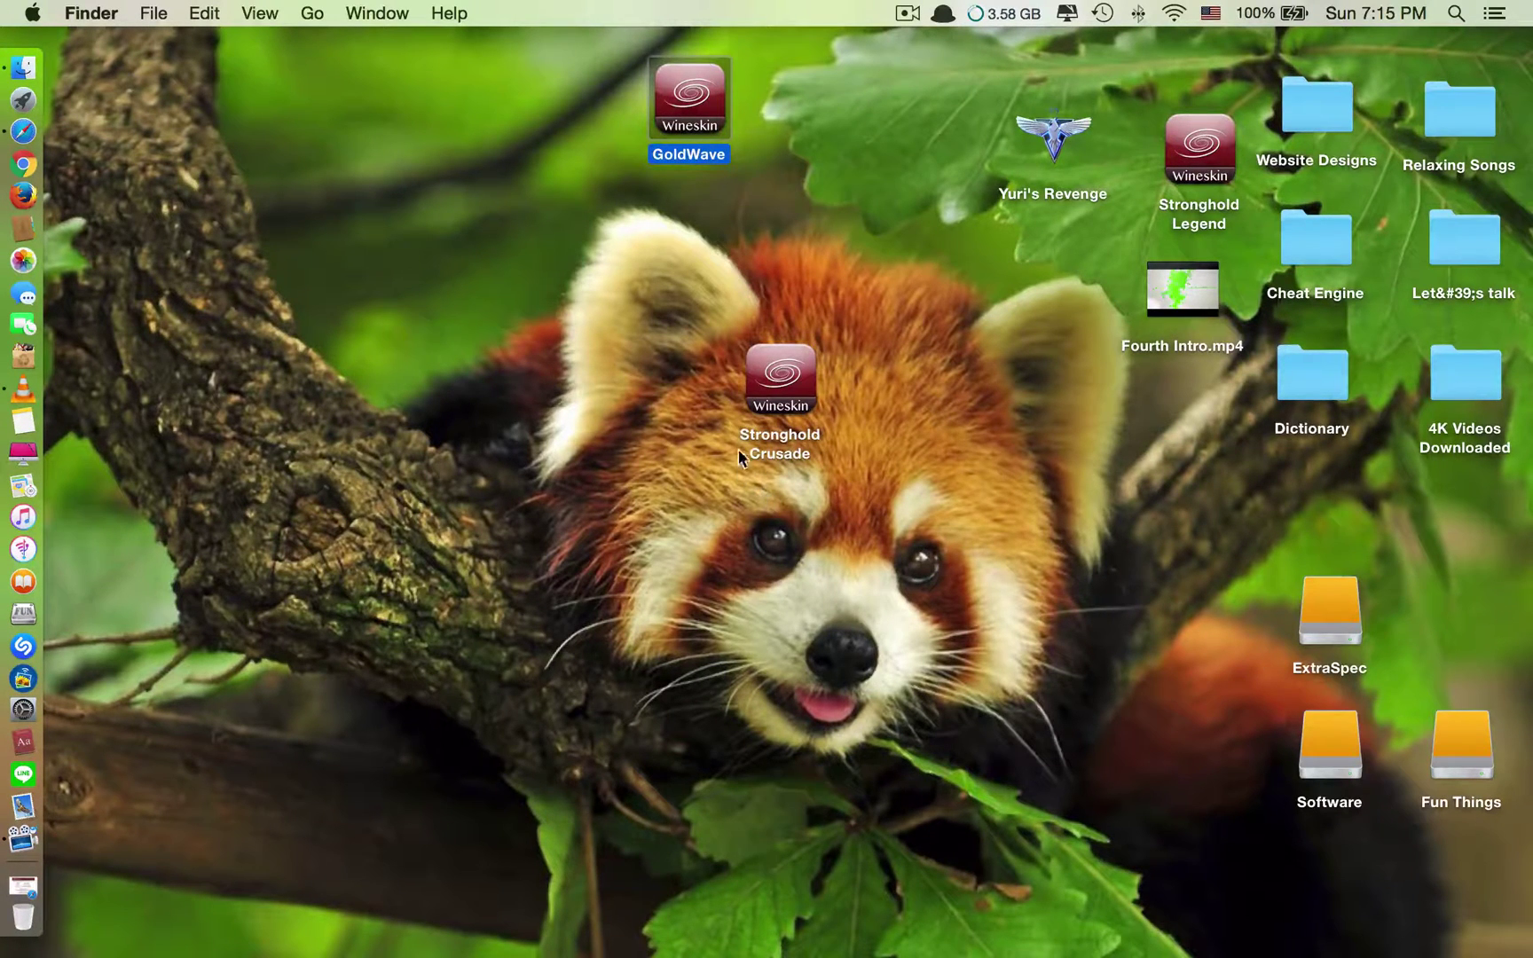
Move the Stronghold Crusade wrapper slightly across the desktop and launch its game, skipping the intro and accepting the title Lord Crusader
drag(771, 388, 668, 373)
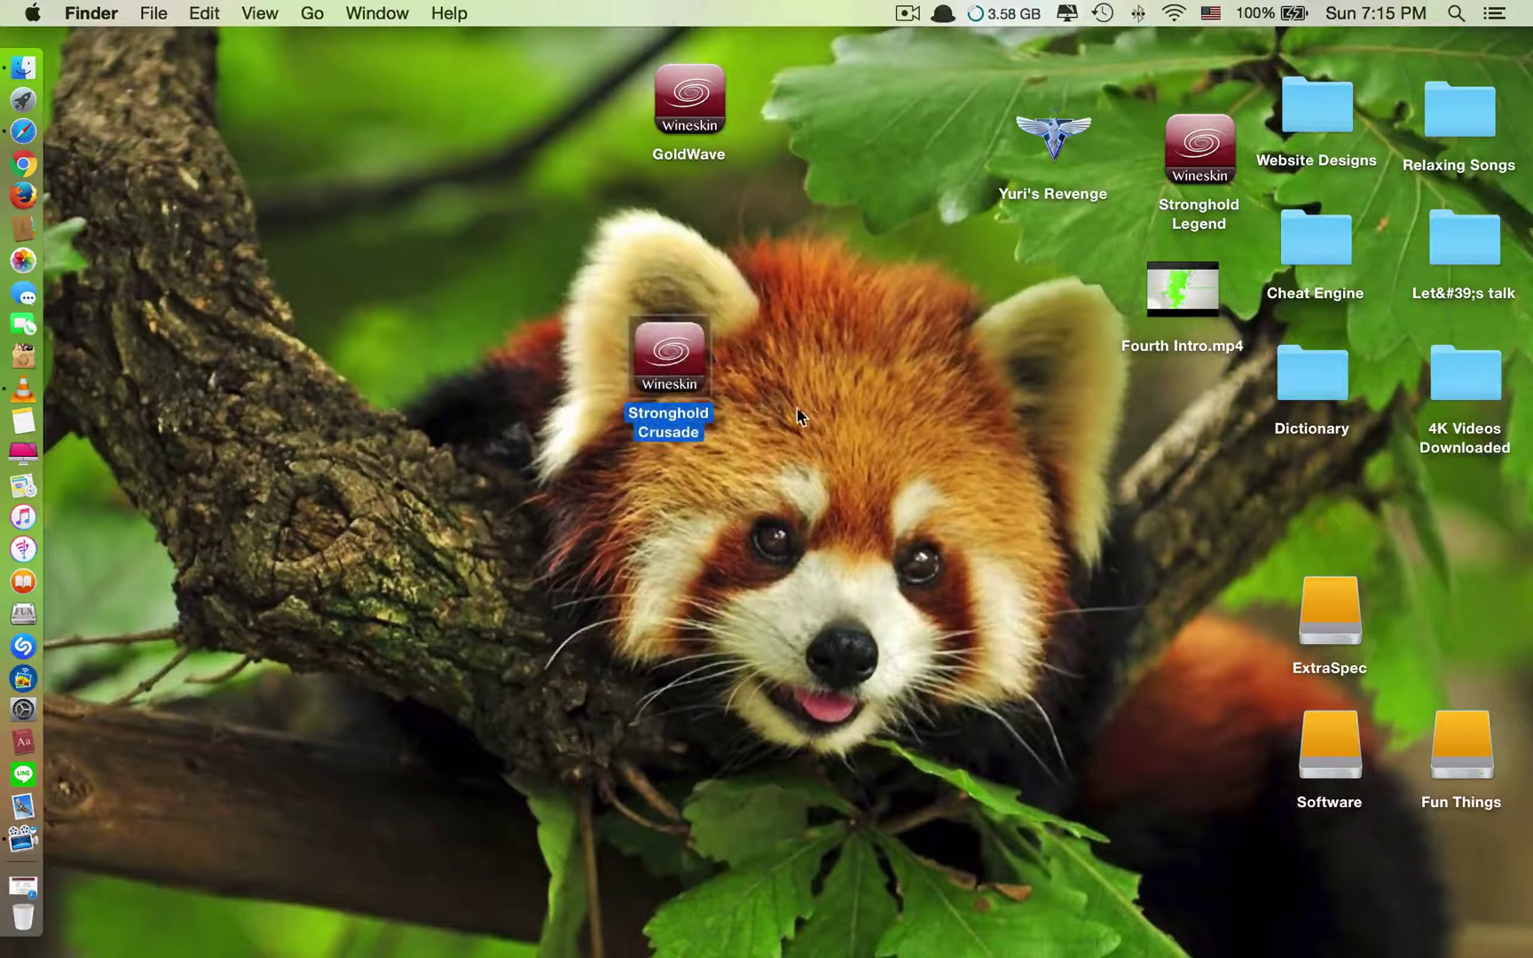
double_click(670, 378)
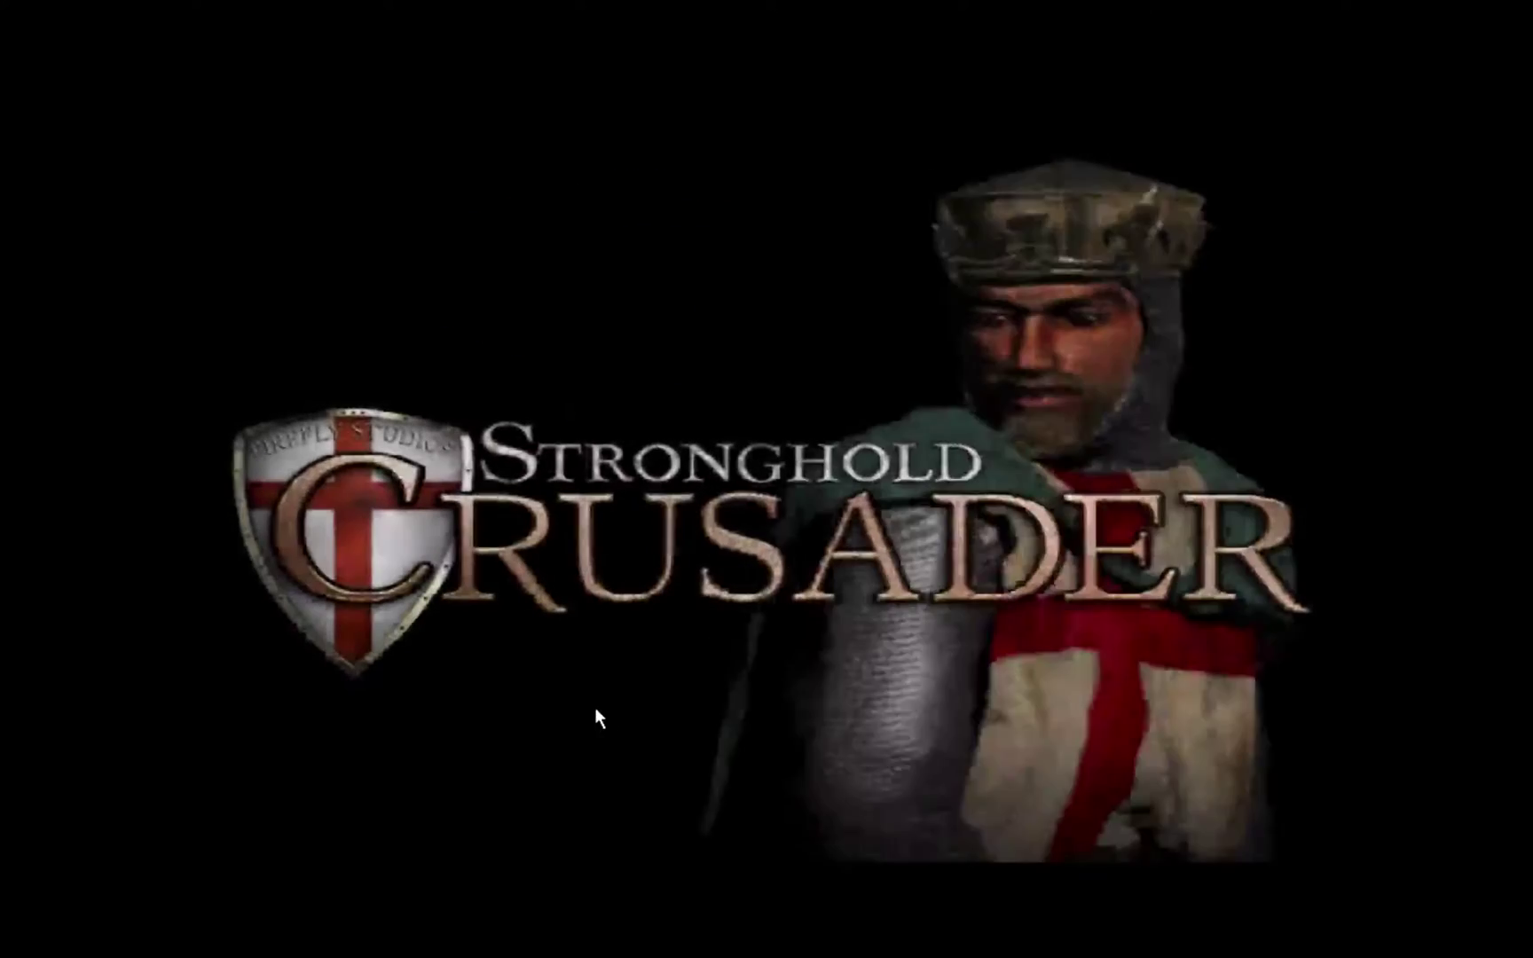
click(607, 706)
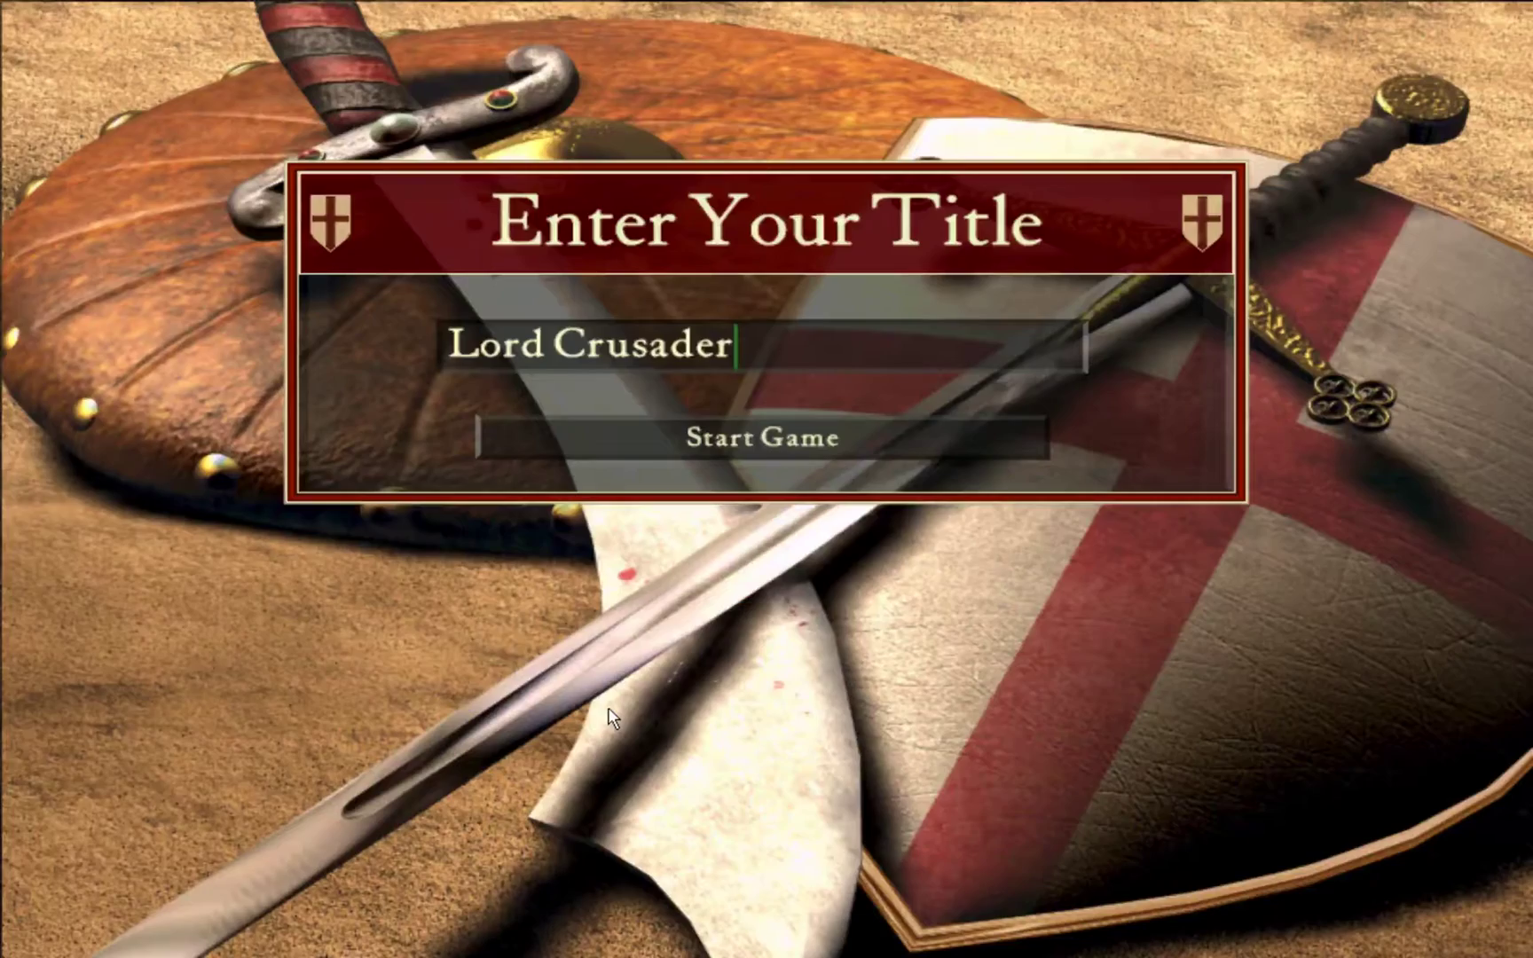
key(Return)
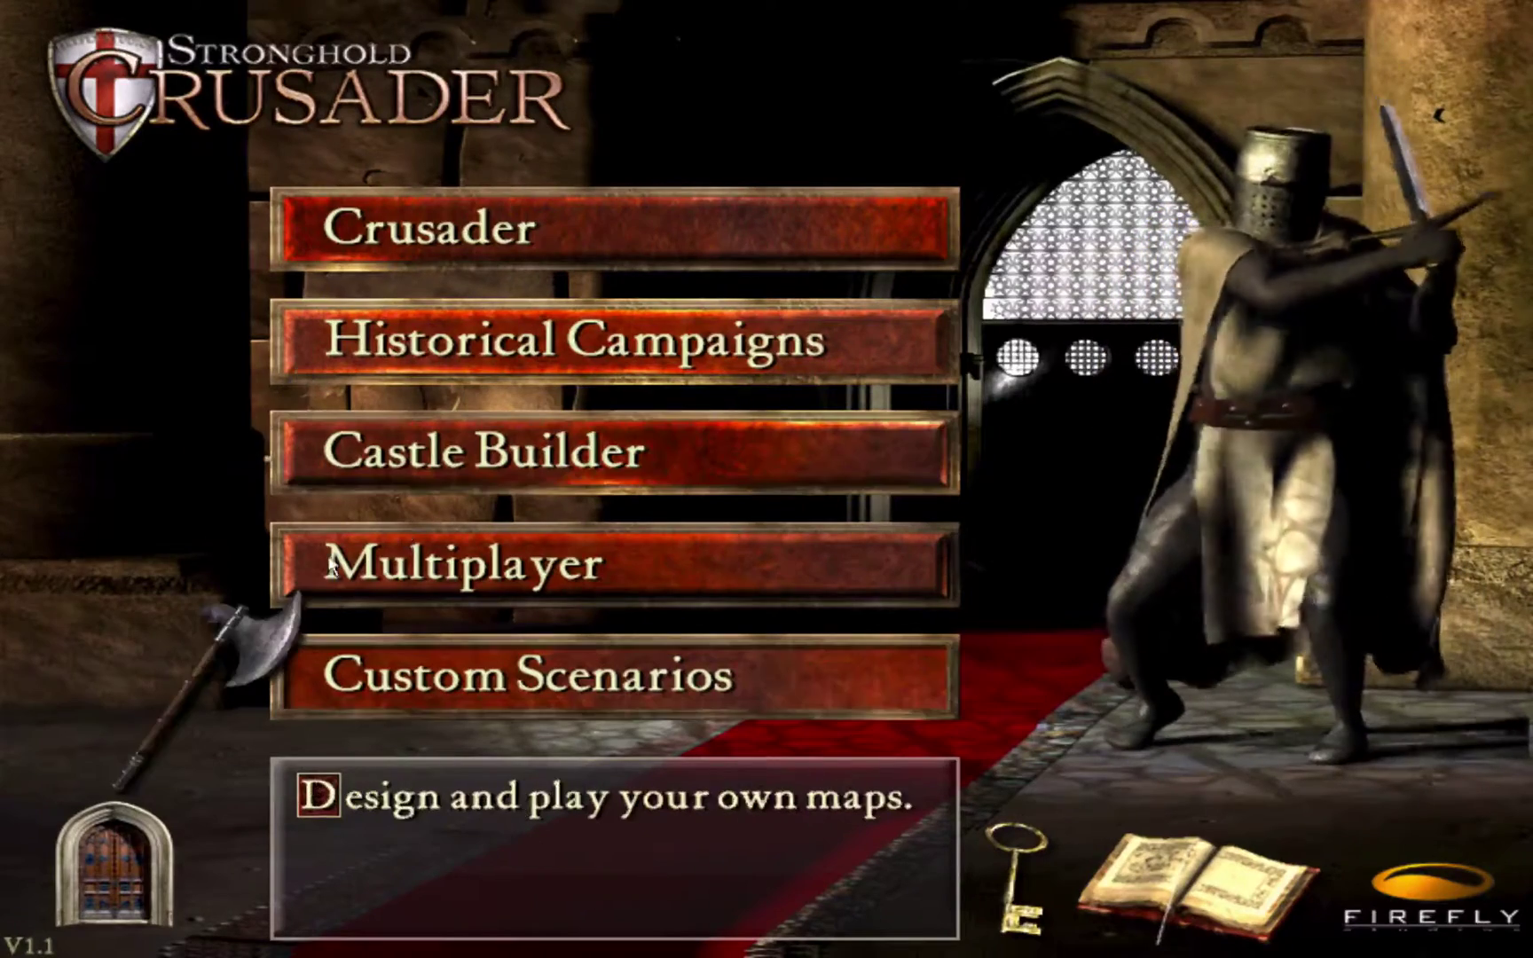
Exit Stronghold Crusader from its main menu and return to the desktop
key(Escape)
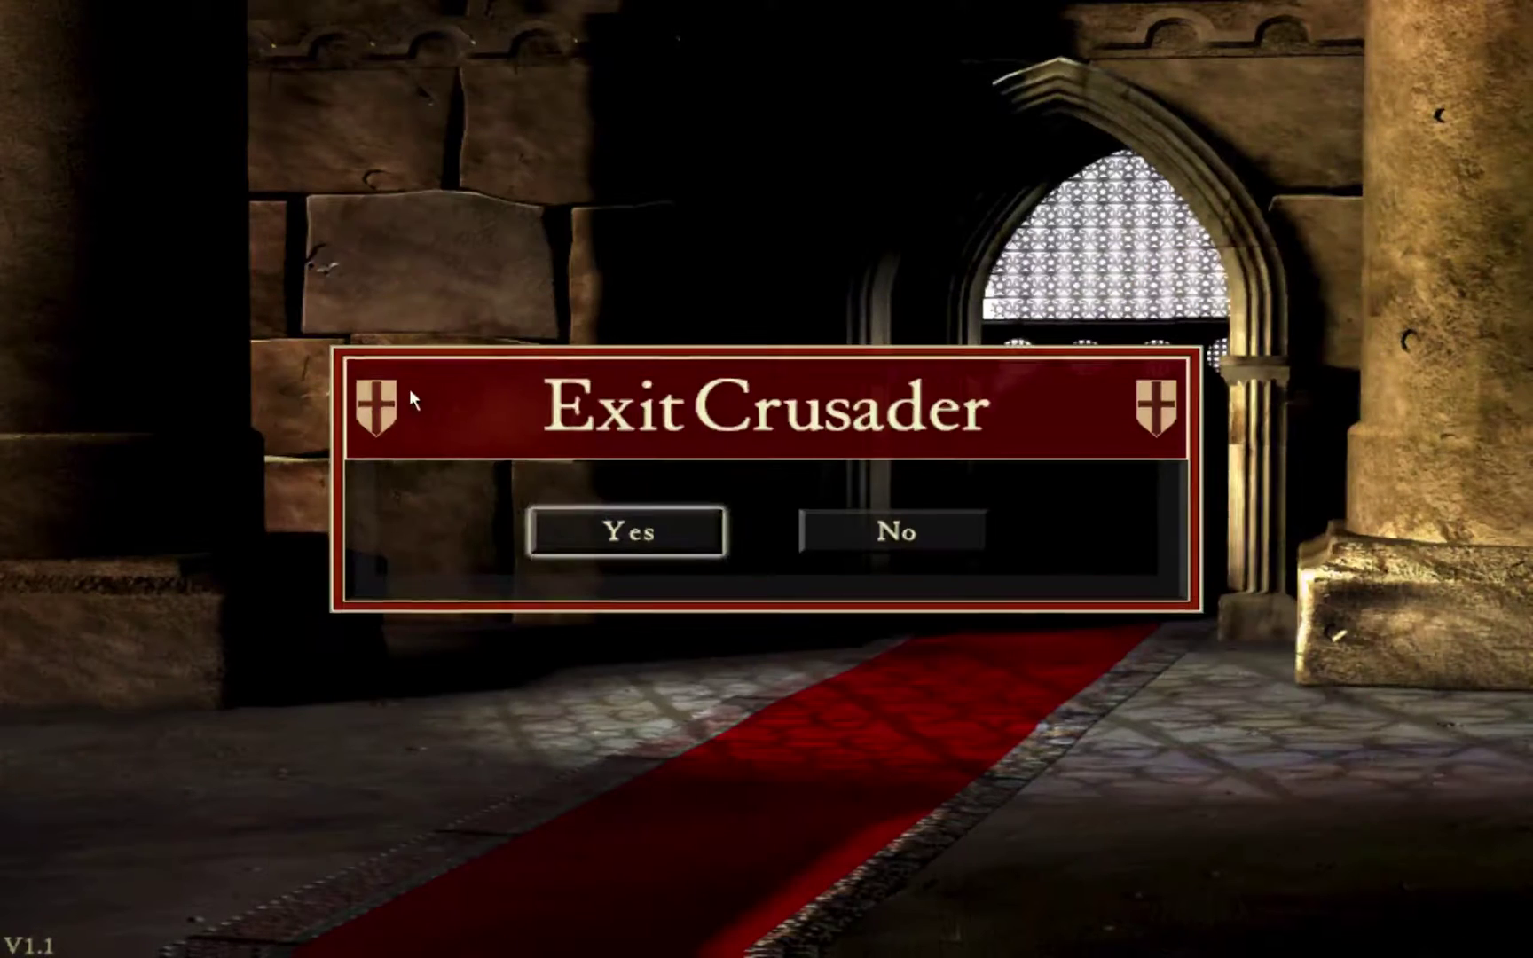
key(Return)
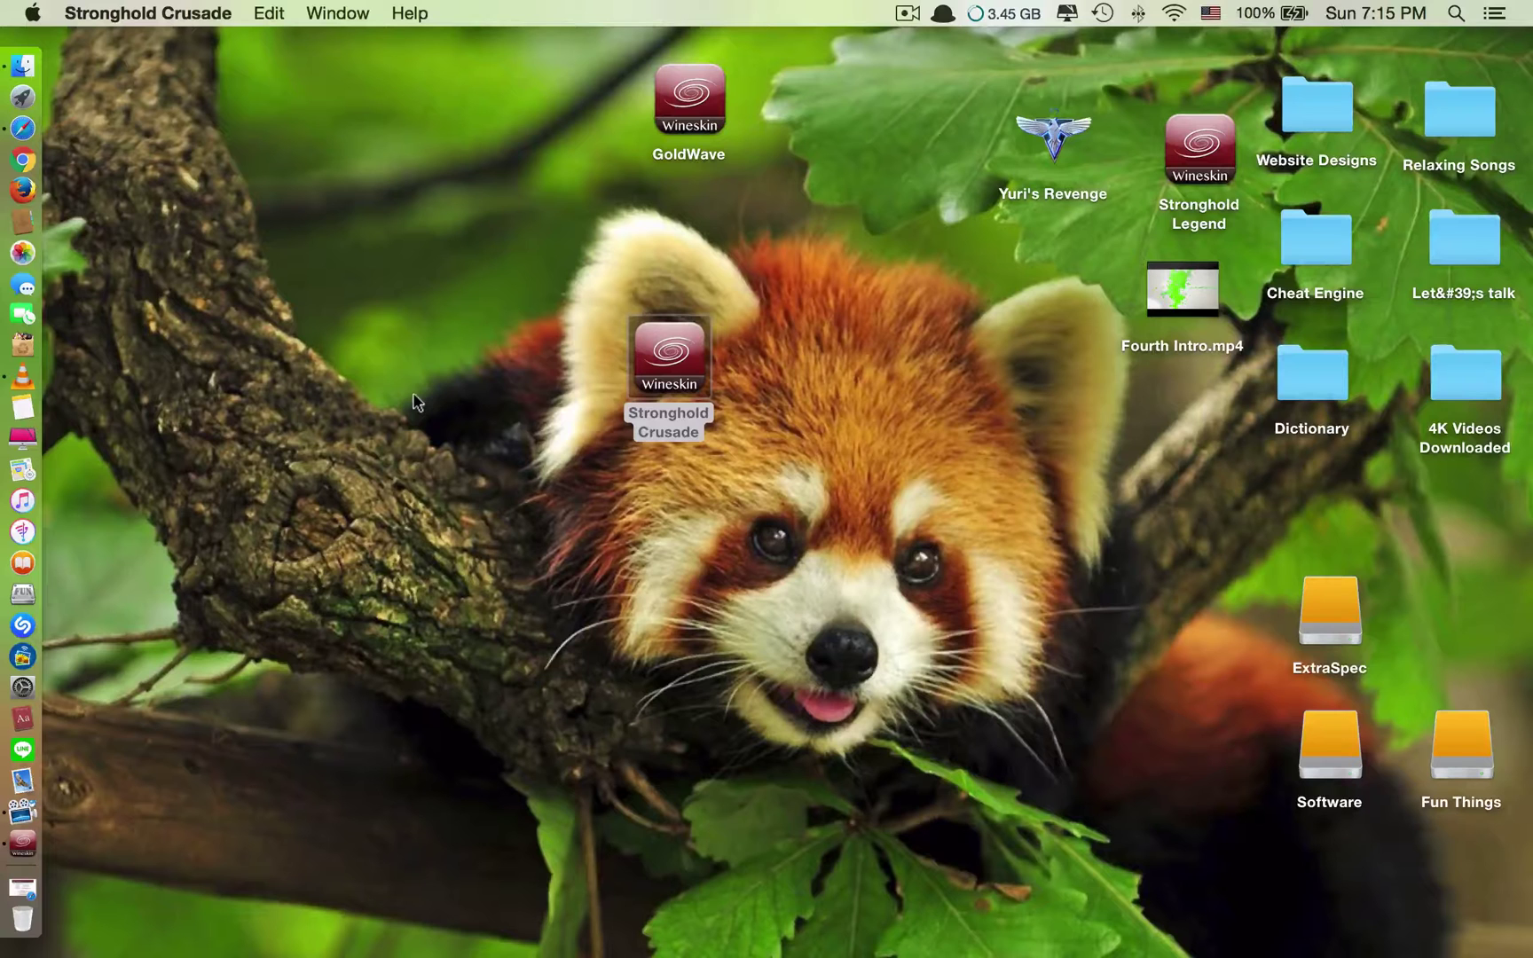